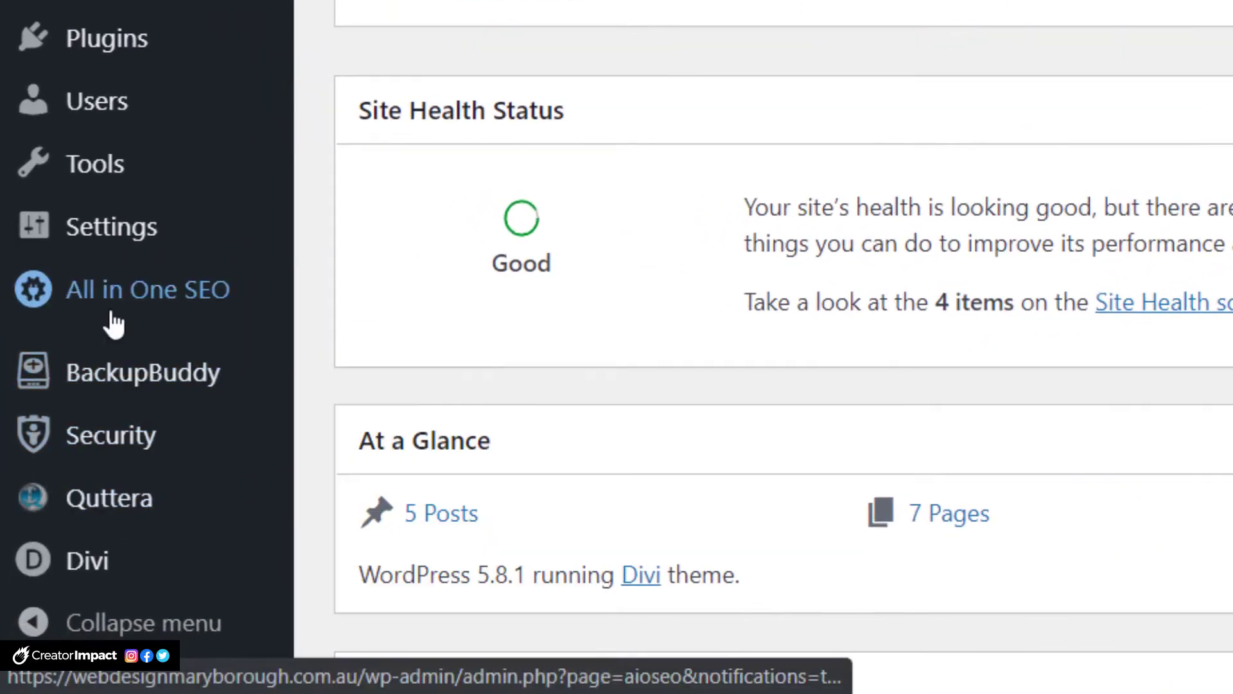
- Go to All in One SEO's Social Networks page from the admin sidebar flyout
mouse_move(130, 303)
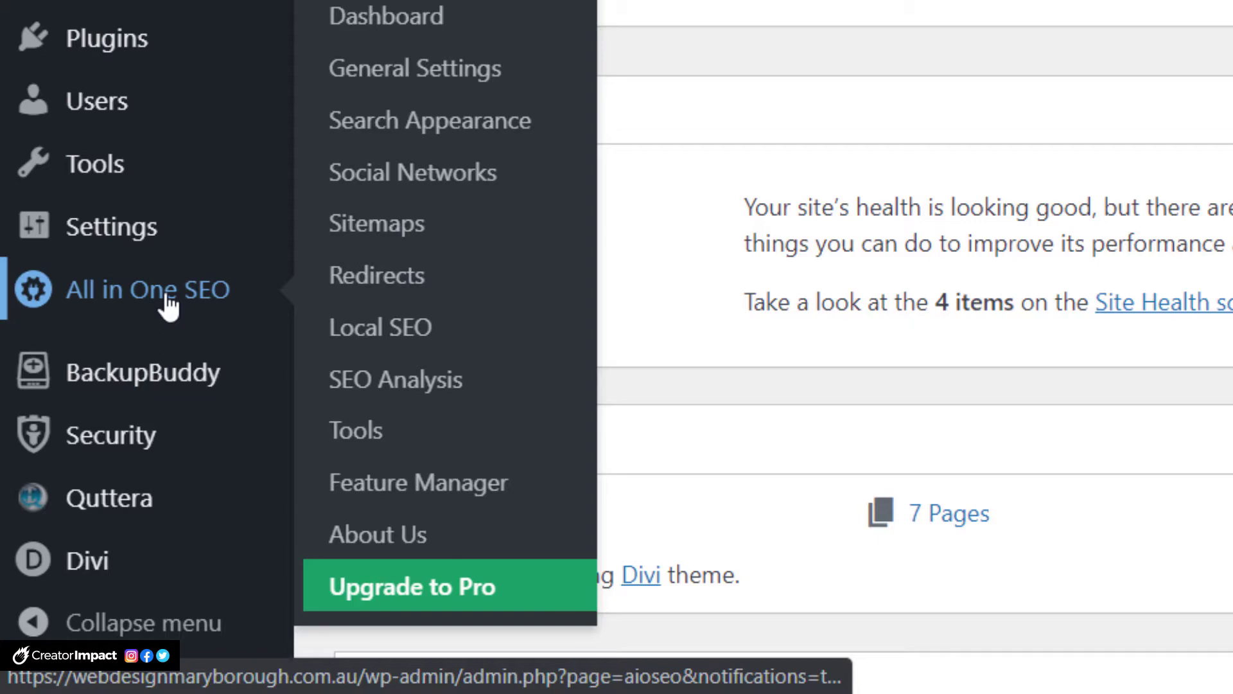
left_click(424, 177)
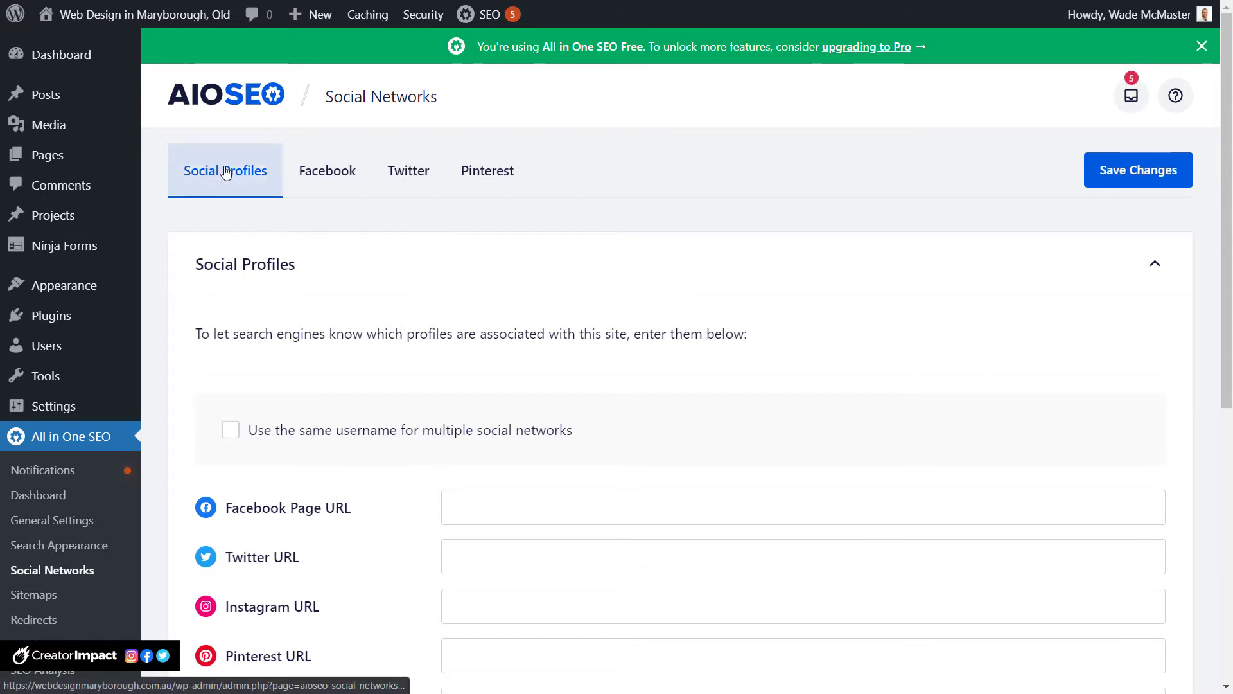
- Go through the empty Facebook, Twitter, Instagram, Pinterest, YouTube and LinkedIn profile URL fields
scroll(424, 347, "down", 2)
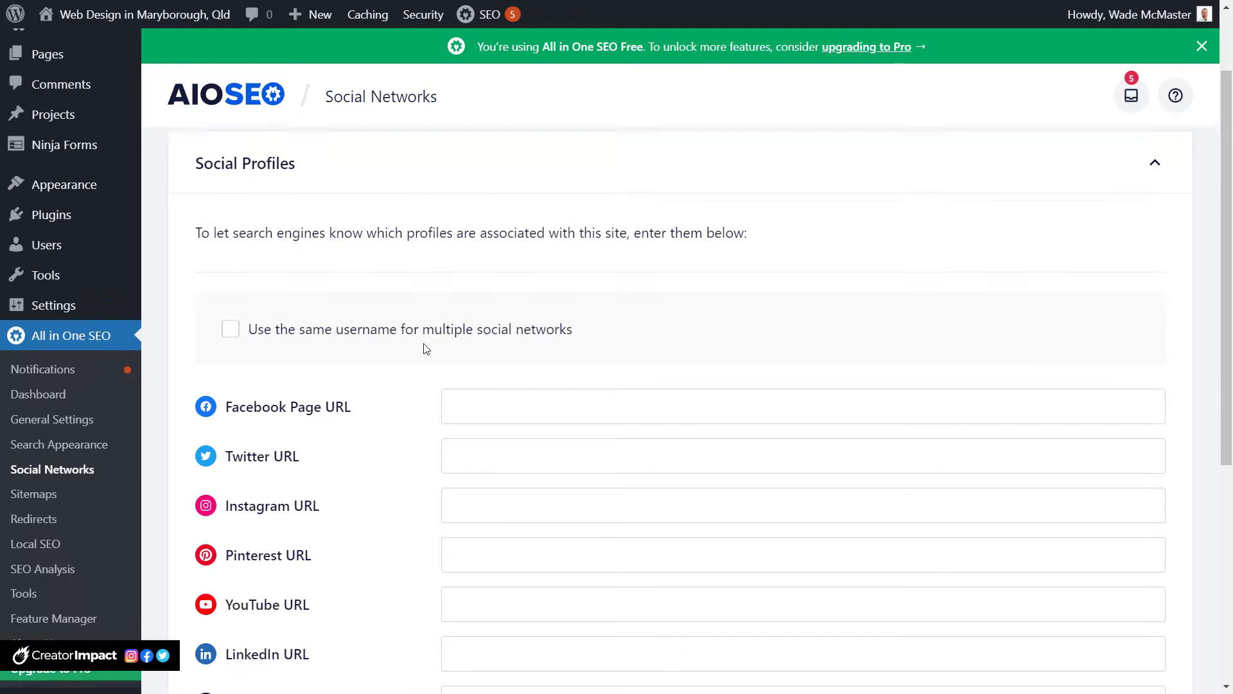
scroll(206, 157, "up", 1)
scroll(283, 212, "down", 1)
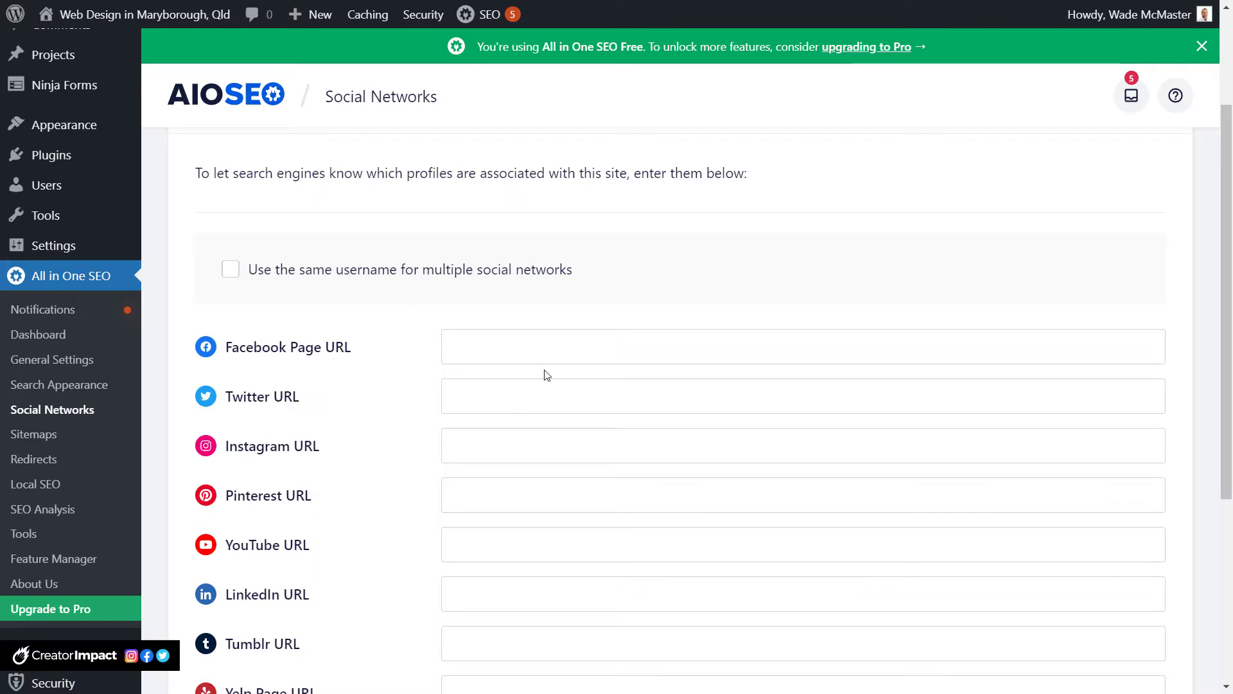
left_click(534, 344)
left_click(523, 397)
left_click(514, 450)
left_click(516, 502)
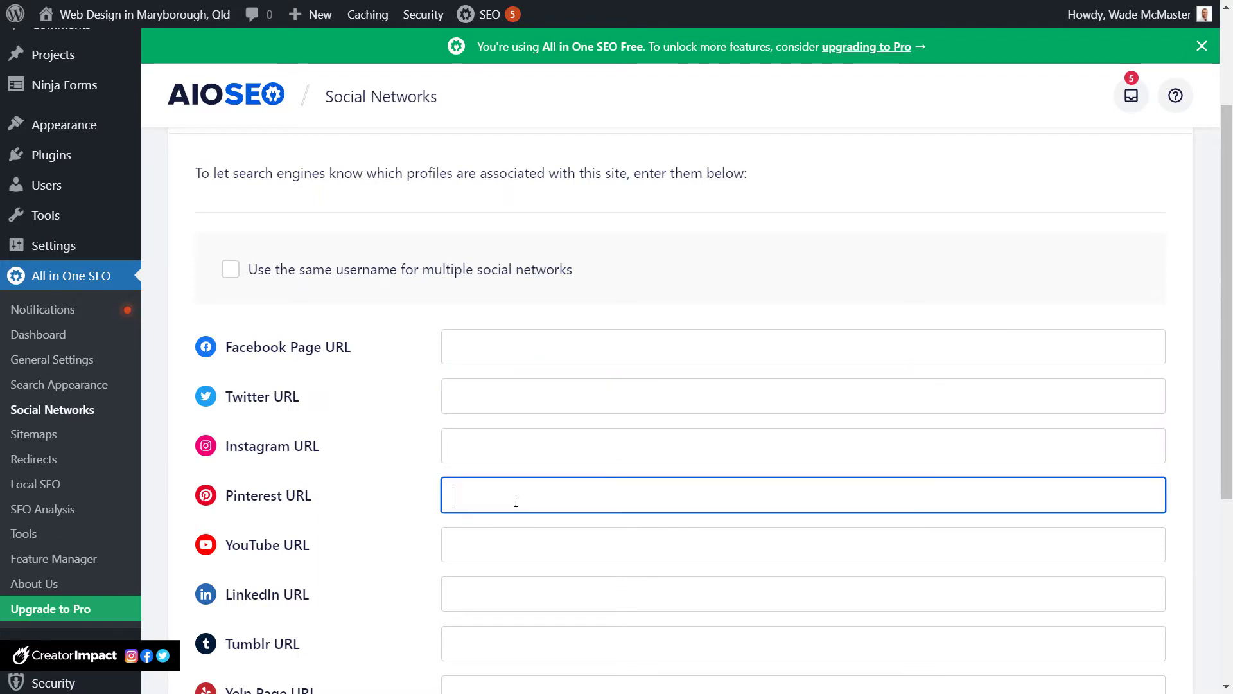
left_click(509, 545)
key("Tab")
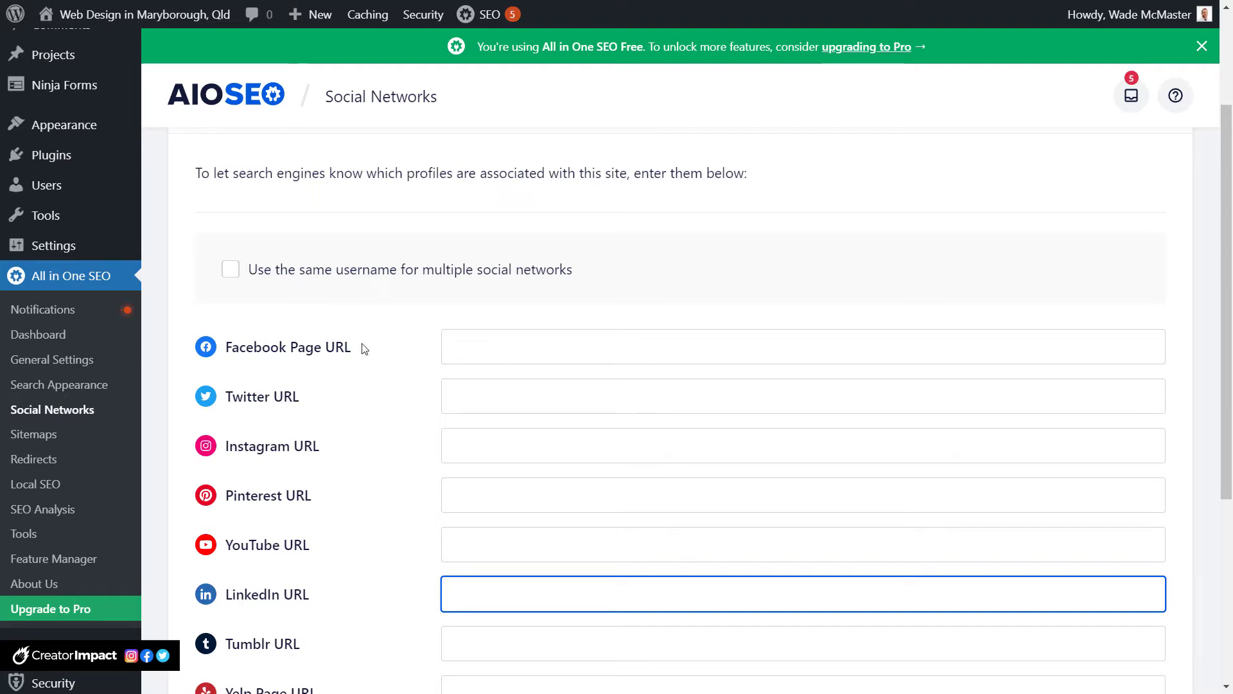
left_click(536, 347)
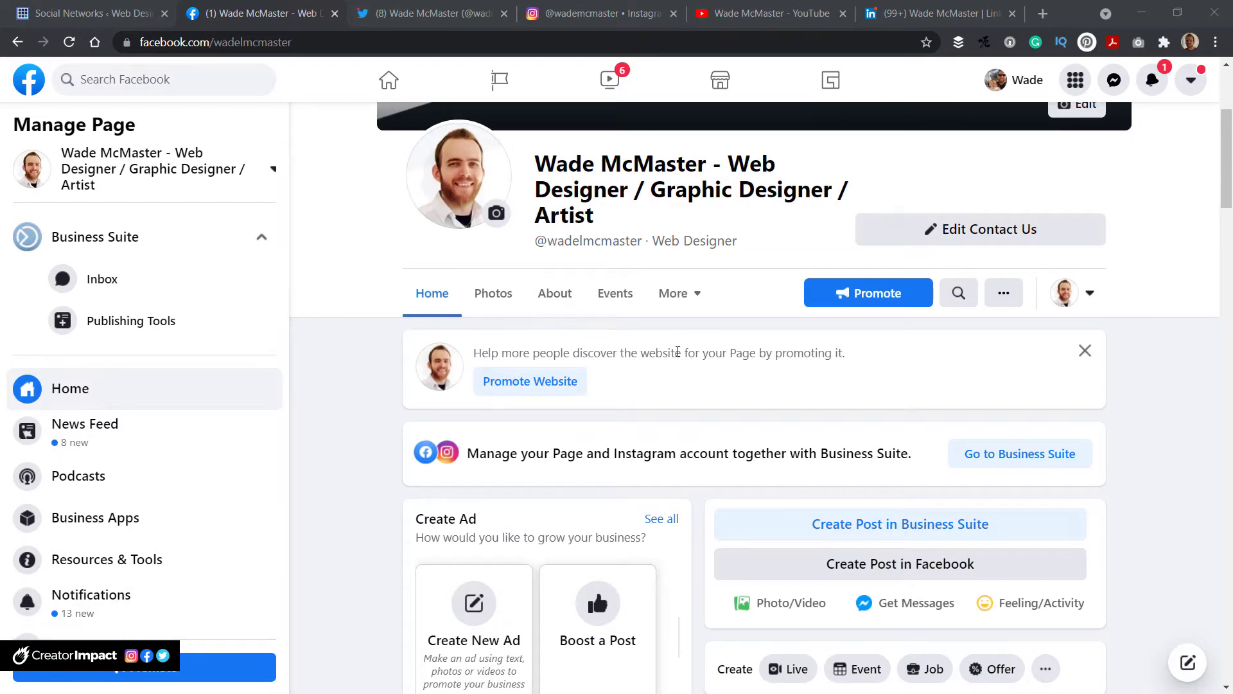
- Copy the Facebook business page's web address from the browser address bar
scroll(678, 352, "up", 6)
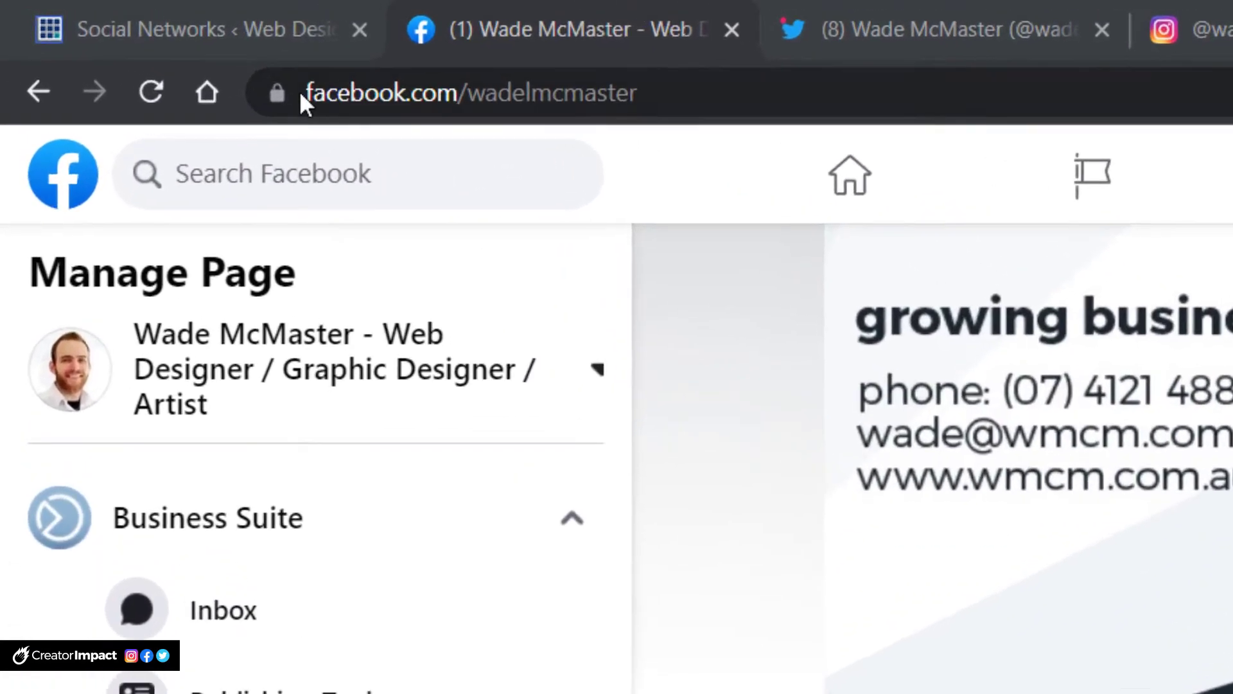
left_click(705, 97)
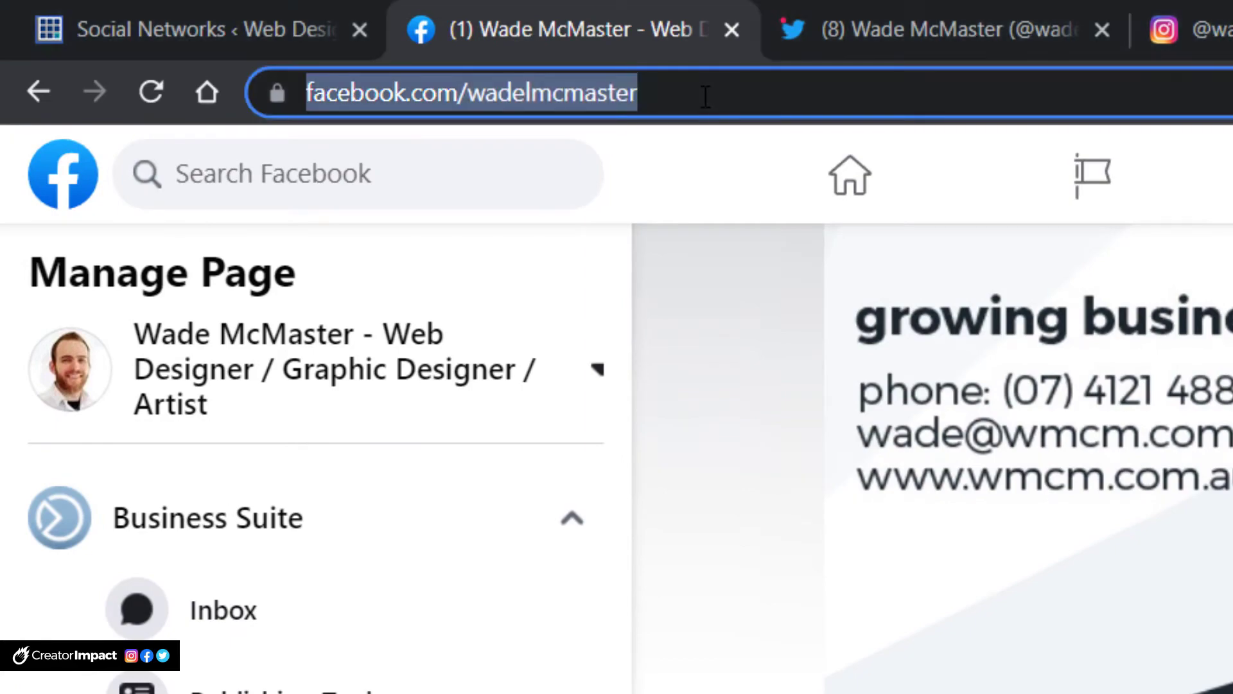
right_click(502, 98)
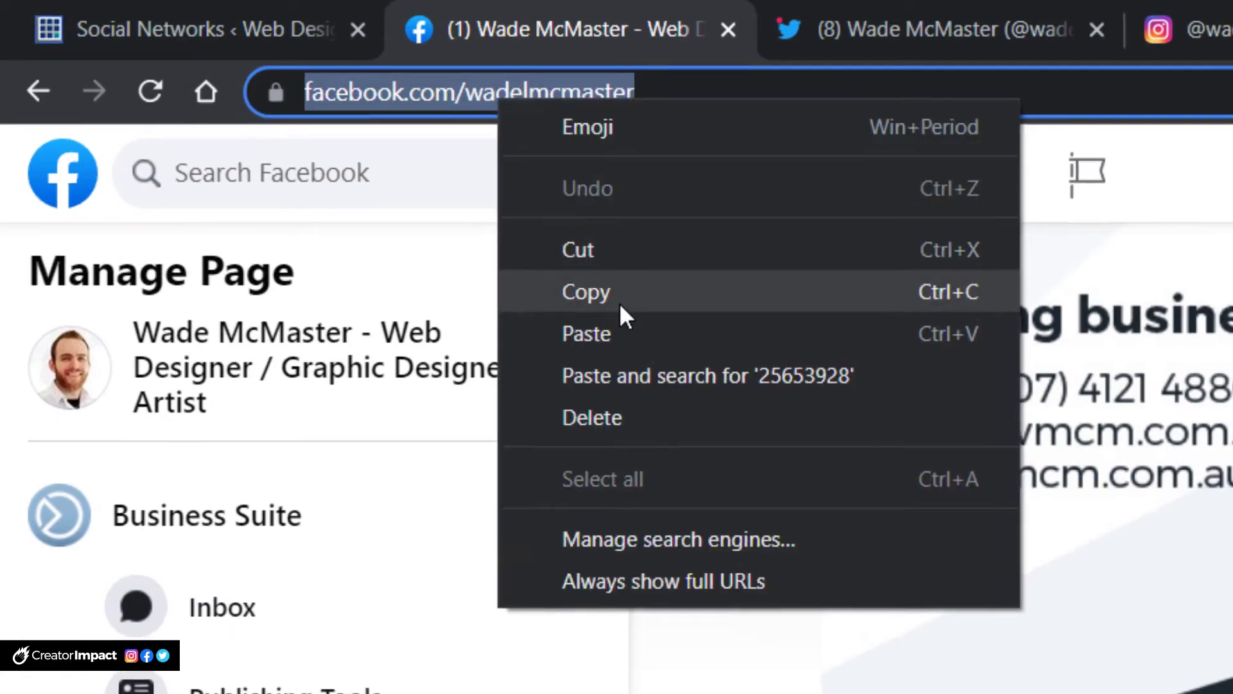
left_click(619, 303)
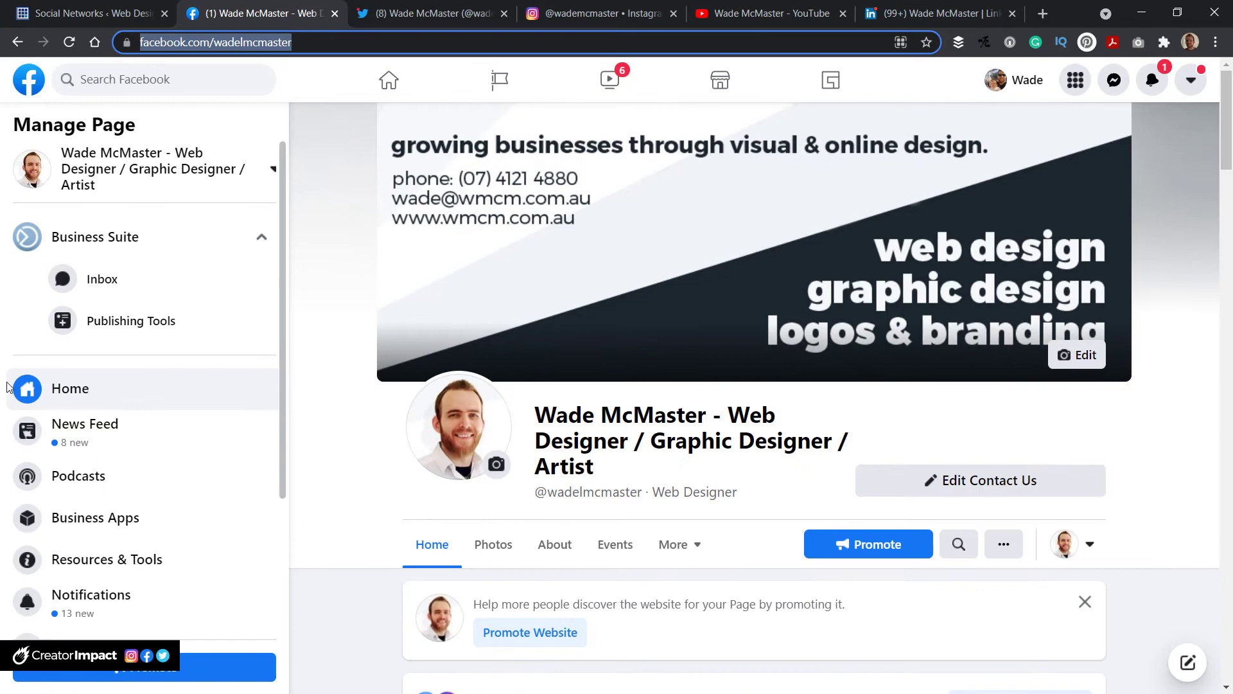
- Paste the copied Facebook page address into the Facebook Page URL field
key("ctrl+shift+Tab")
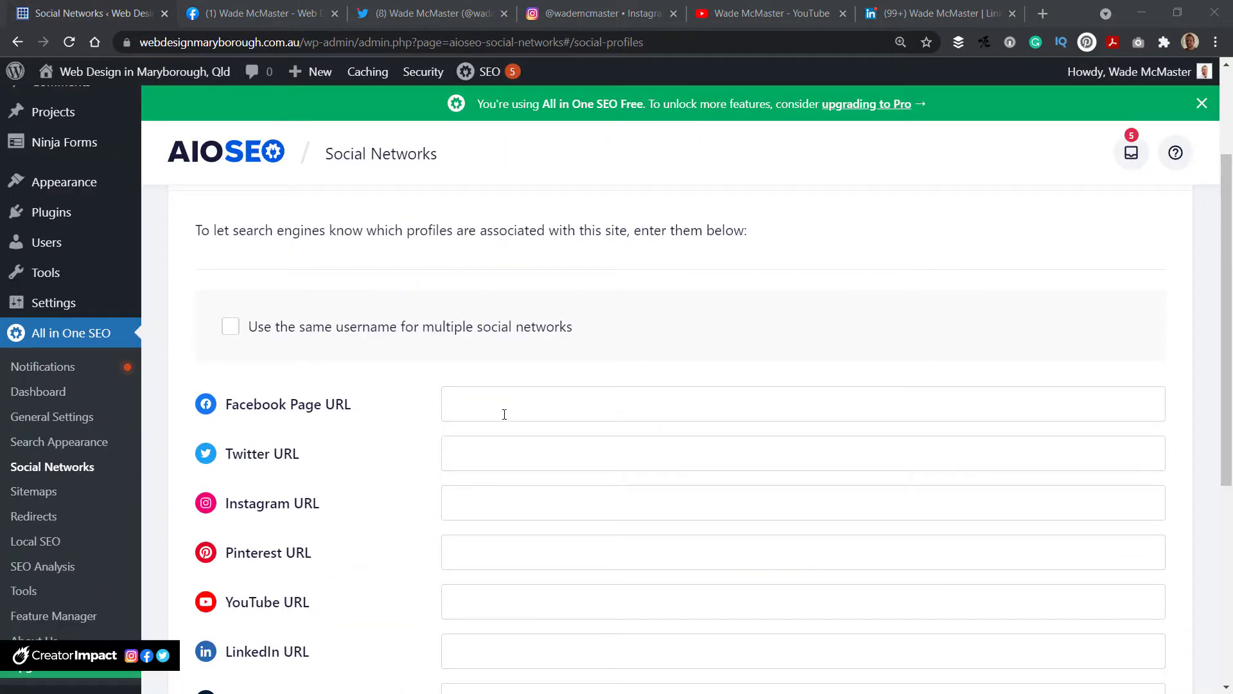
right_click(505, 415)
left_click(527, 533)
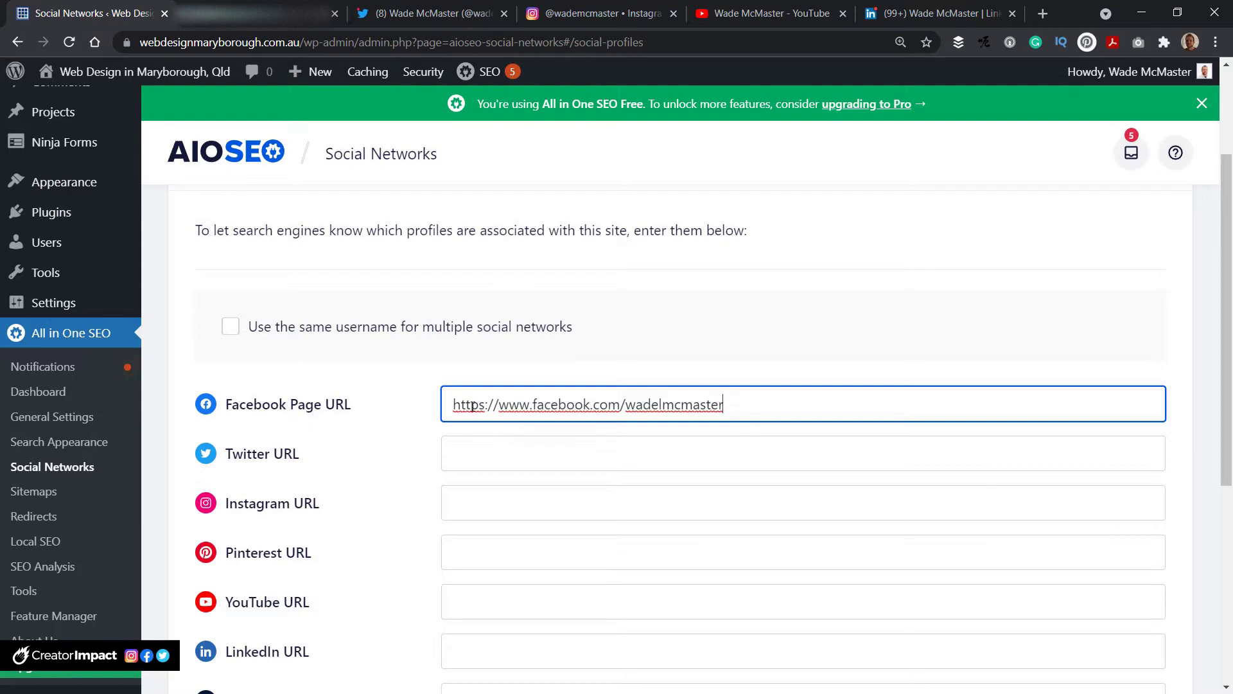
left_click_drag(454, 404, 501, 411)
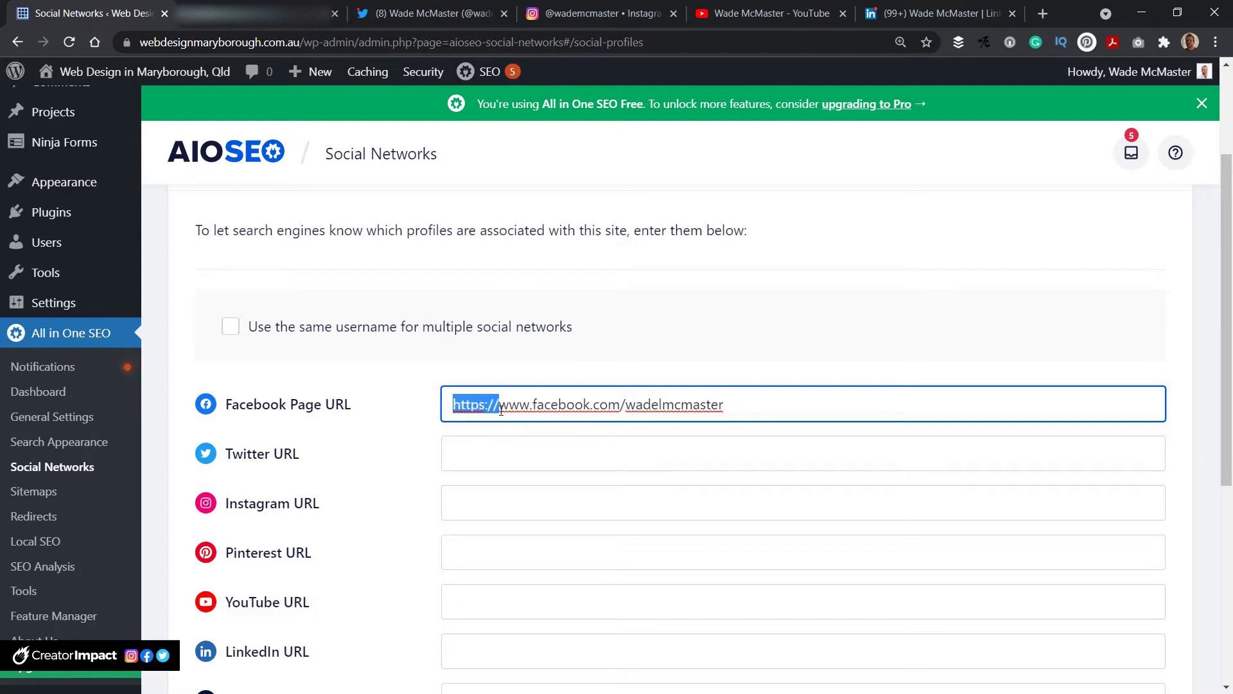
left_click(537, 405)
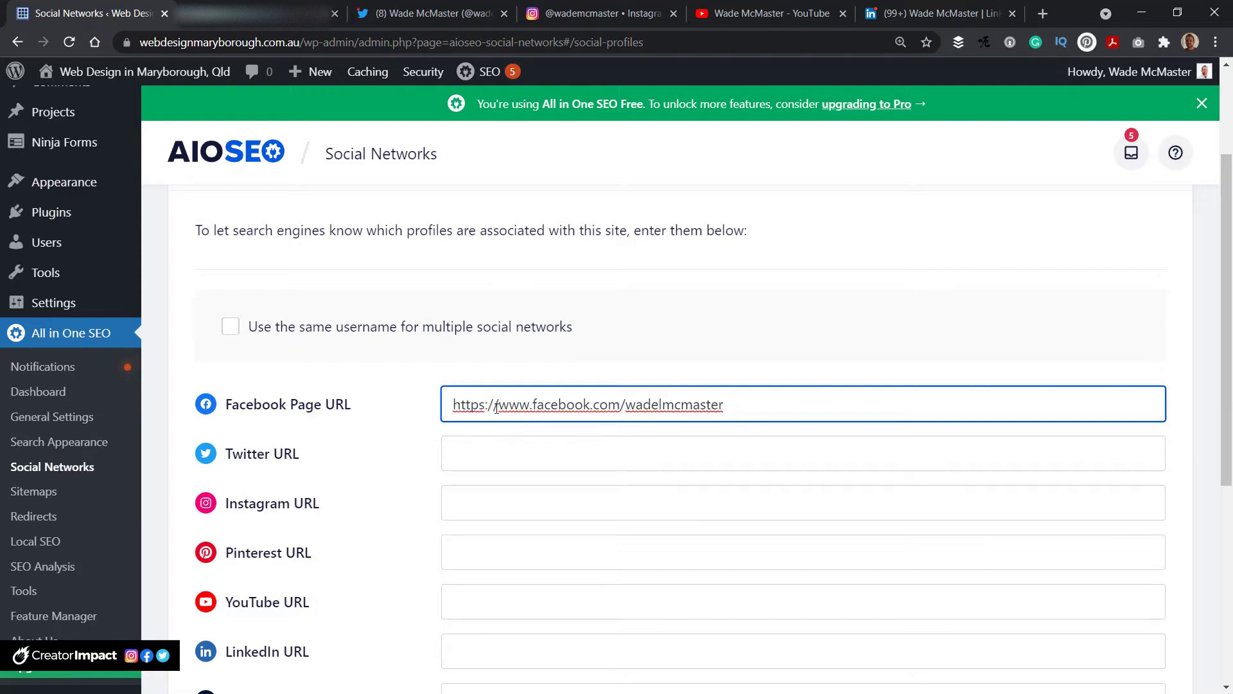
left_click_drag(449, 409, 504, 410)
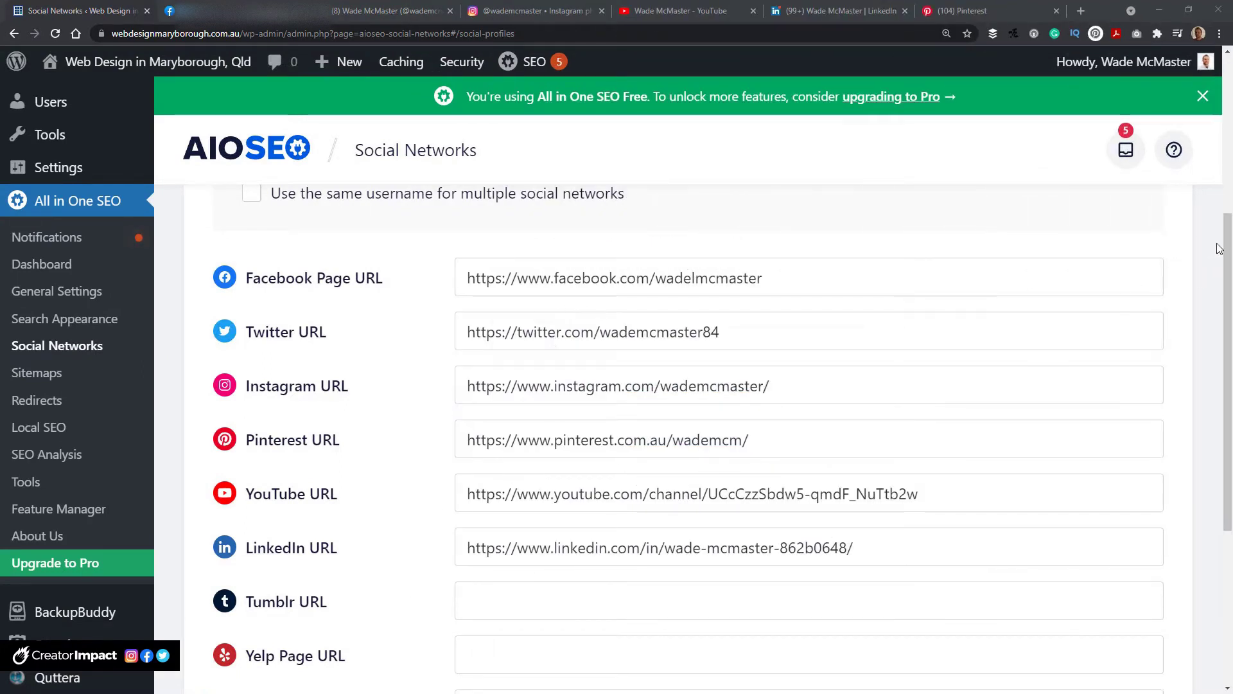
- Save the filled-in social profile URLs
scroll(1218, 249, "down", 5)
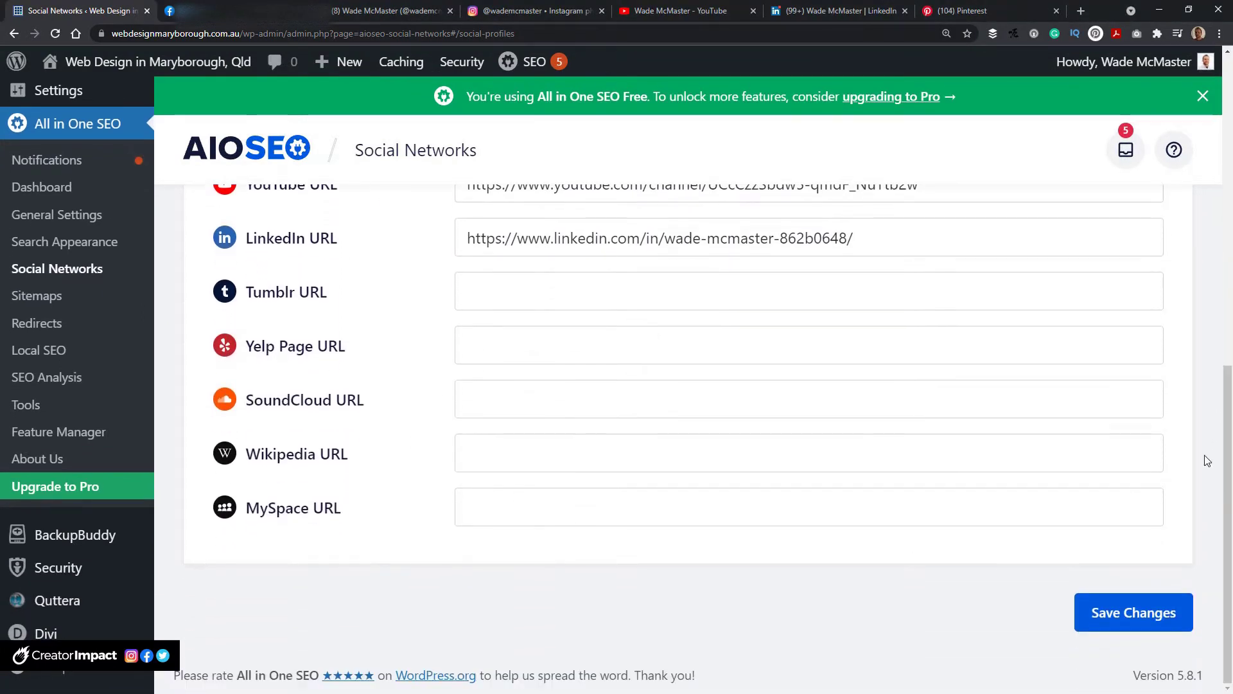
left_click(1096, 611)
scroll(1087, 578, "up", 4)
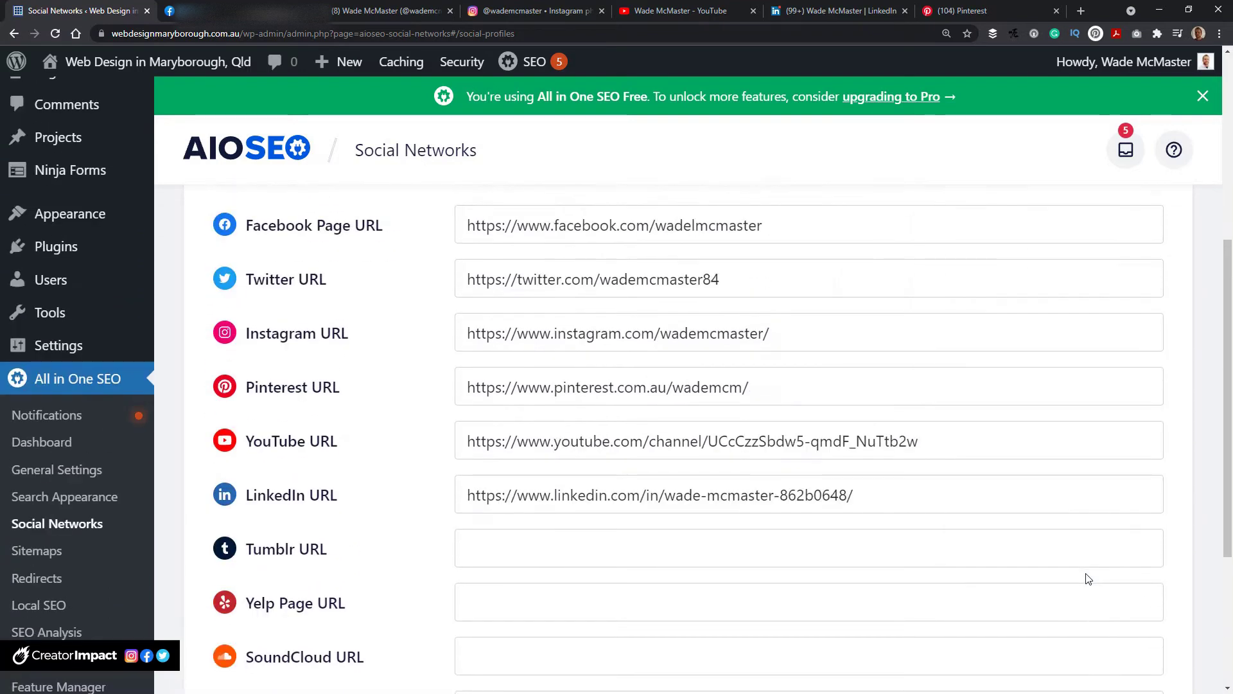
scroll(1088, 578, "up", 1)
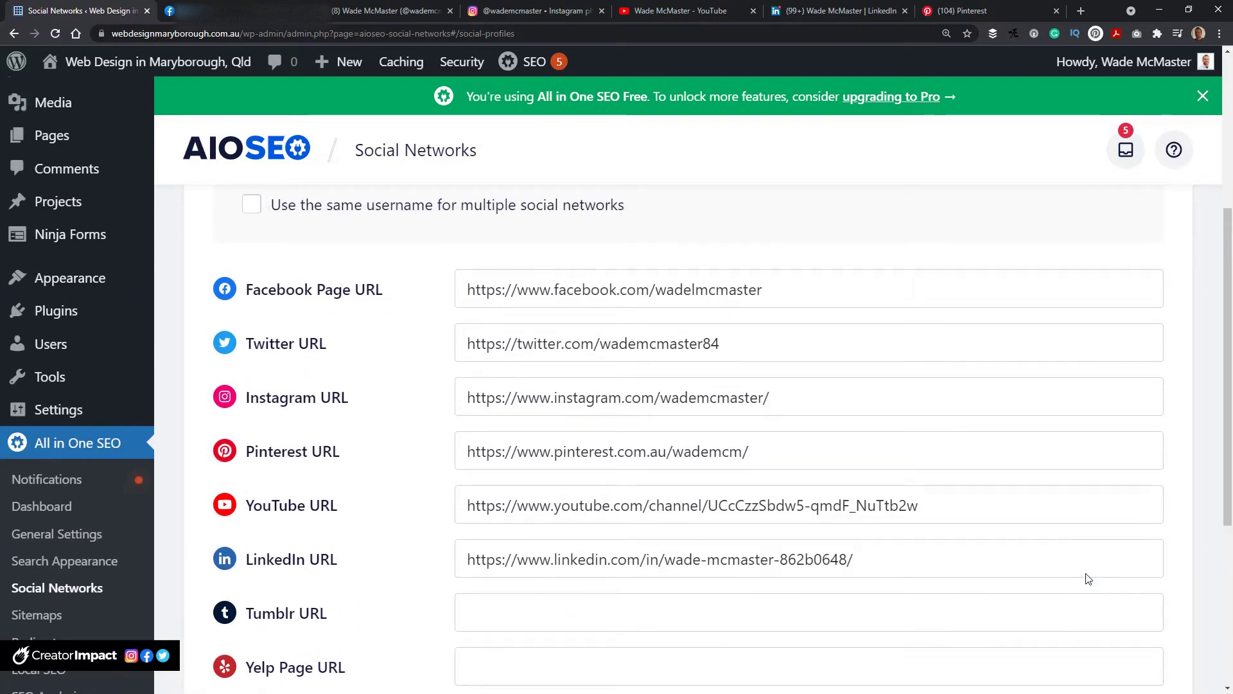
scroll(1087, 578, "up", 4)
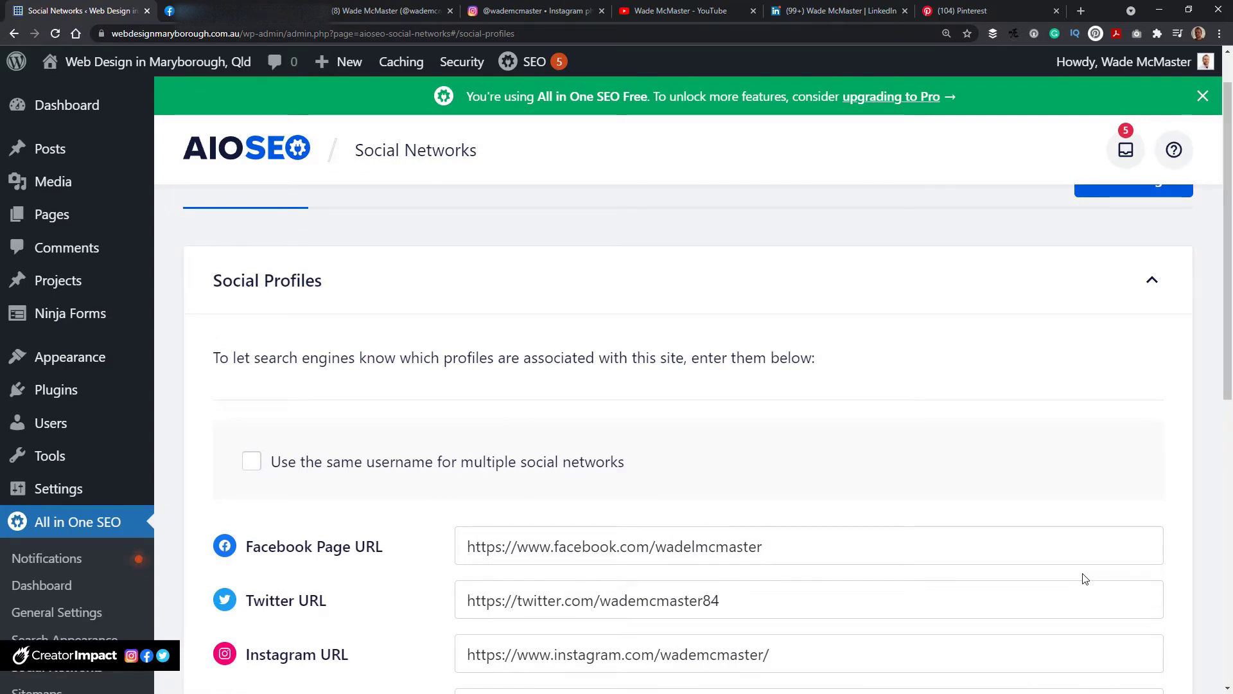
left_click_drag(1226, 265, 1228, 233)
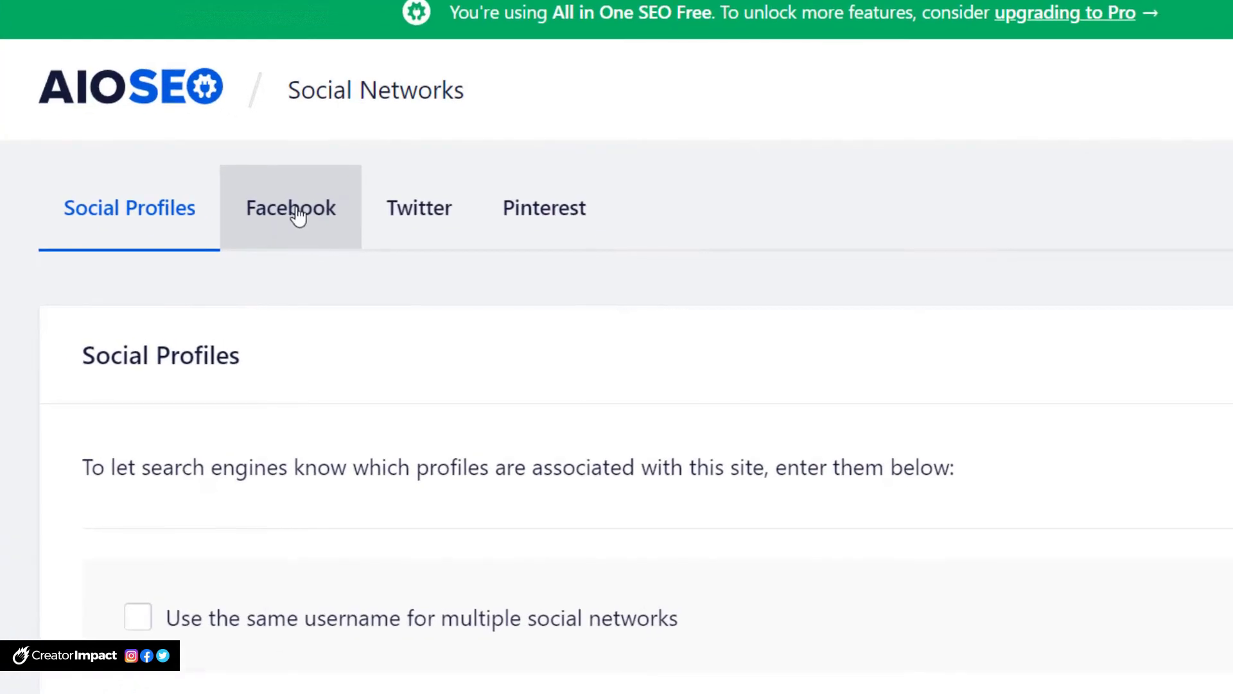
- Turn on Enable Open Graph Markup on the Facebook tab and review the preview below
left_click(297, 217)
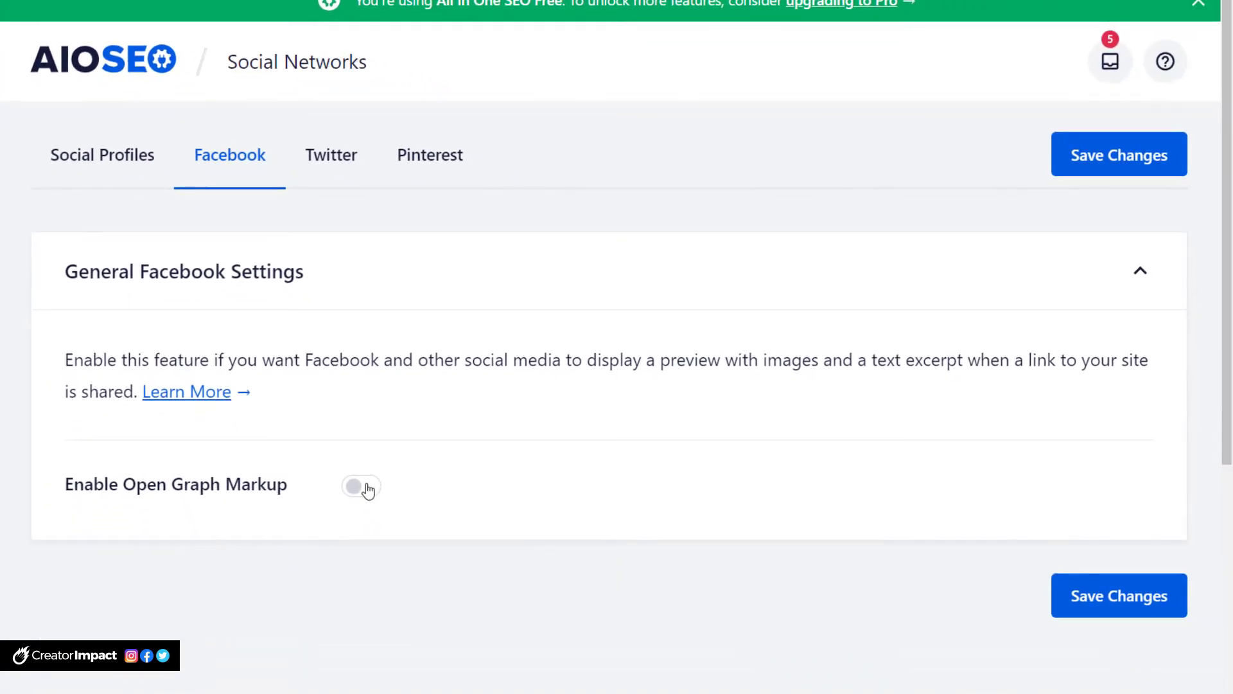
left_click(363, 487)
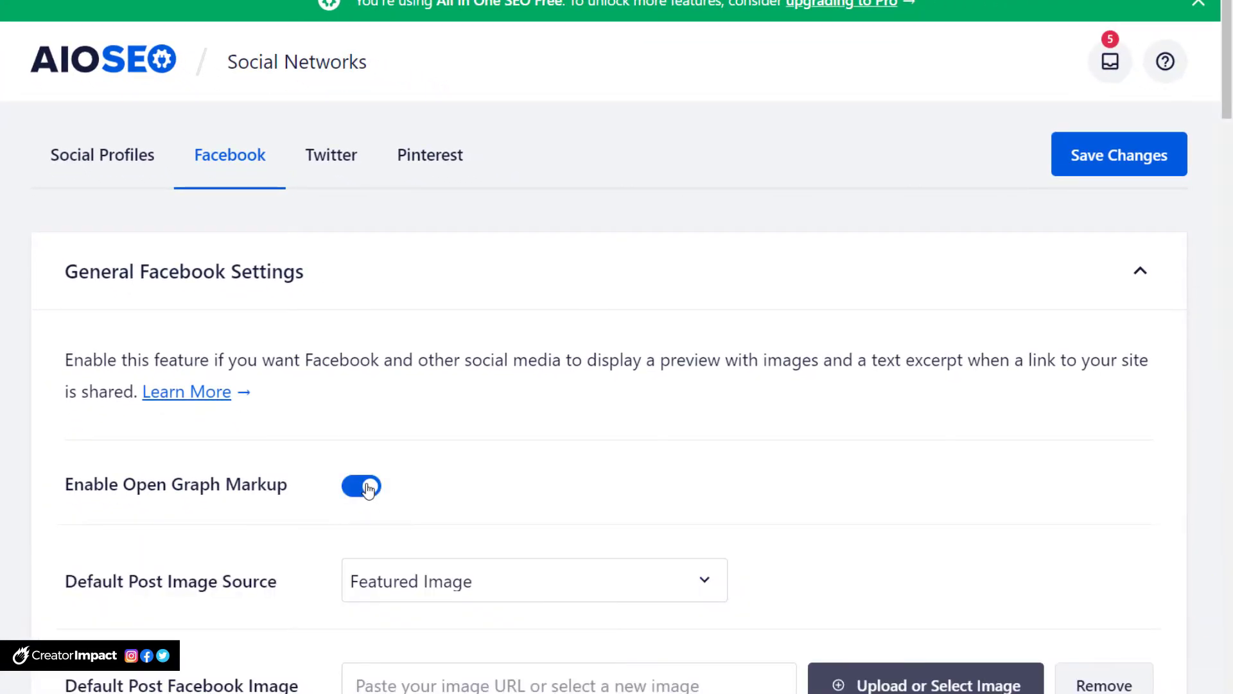
scroll(444, 331, "down", 3)
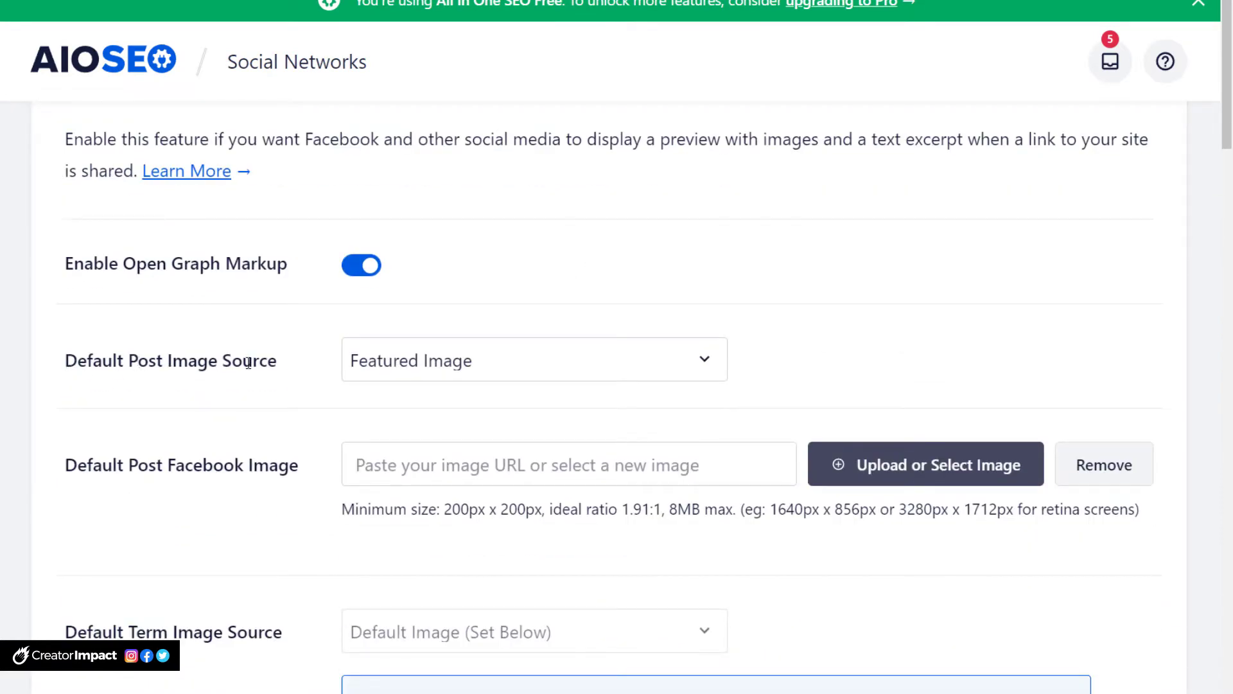
left_click_drag(1213, 152, 1220, 499)
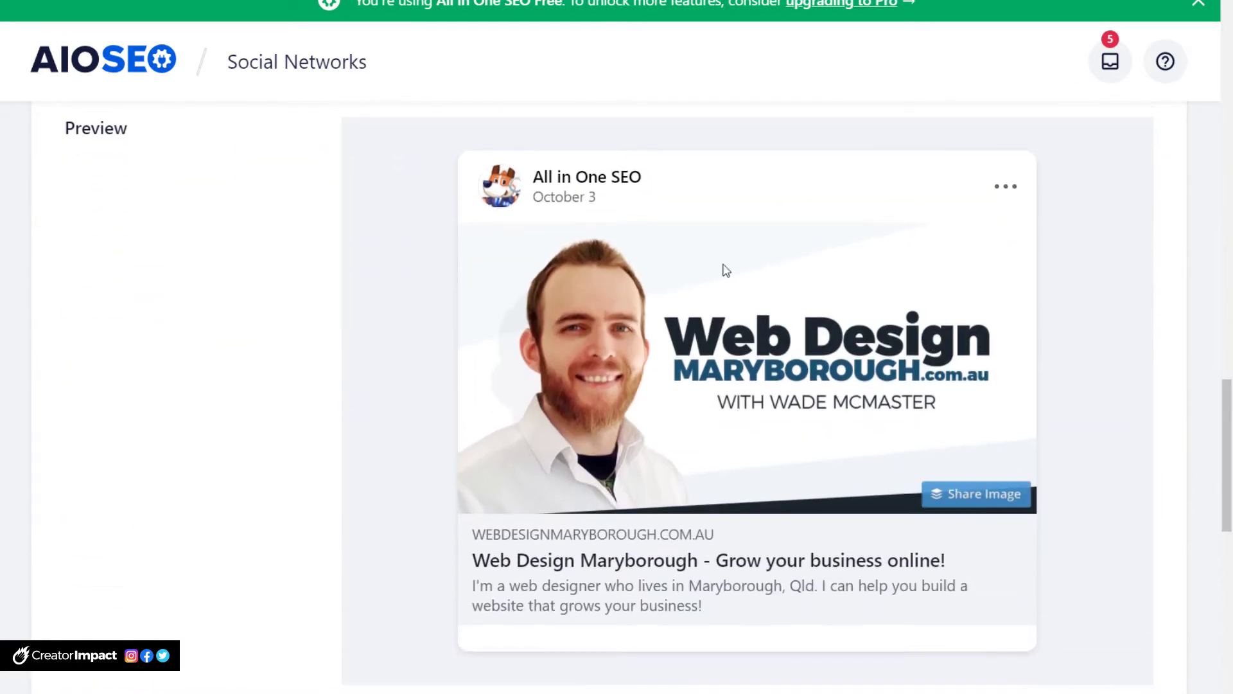
left_click_drag(1224, 543, 1229, 116)
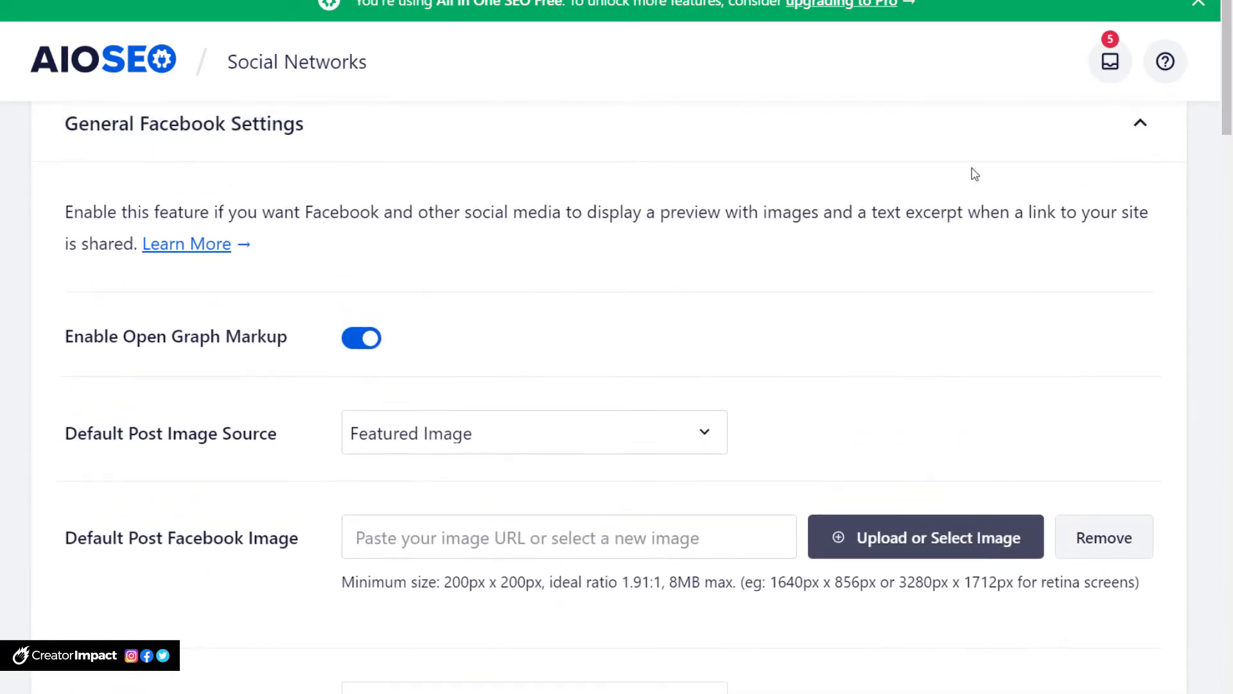
left_click(379, 449)
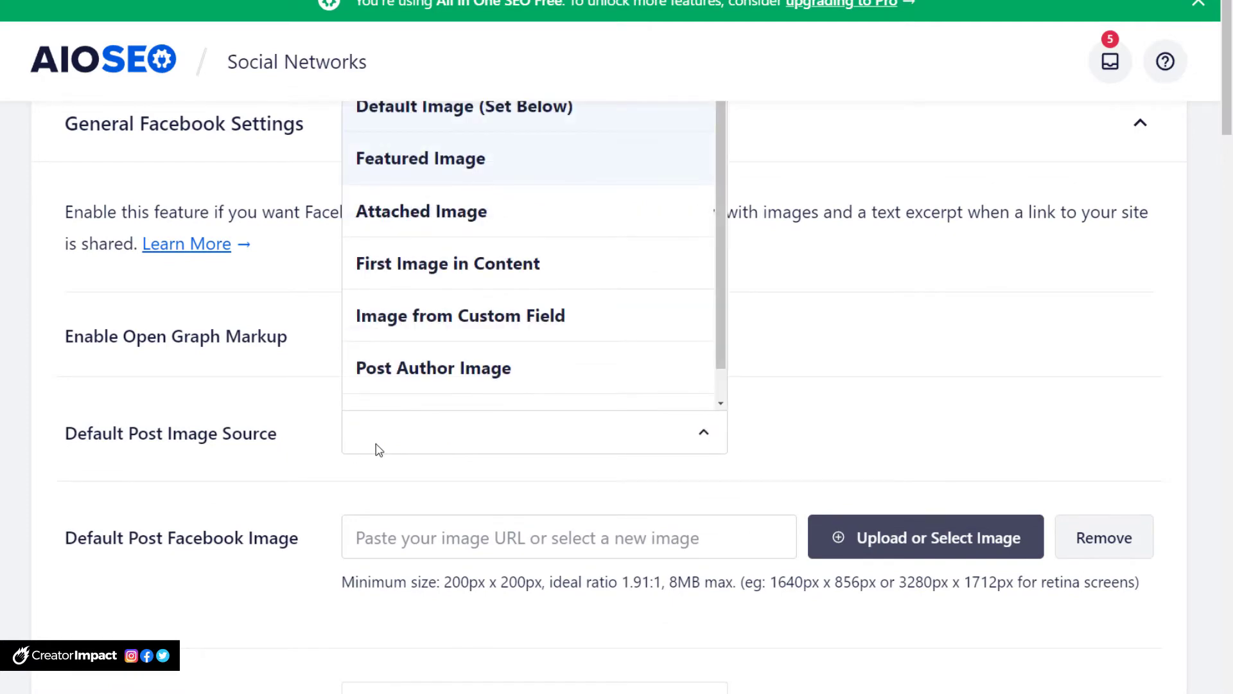
left_click(392, 472)
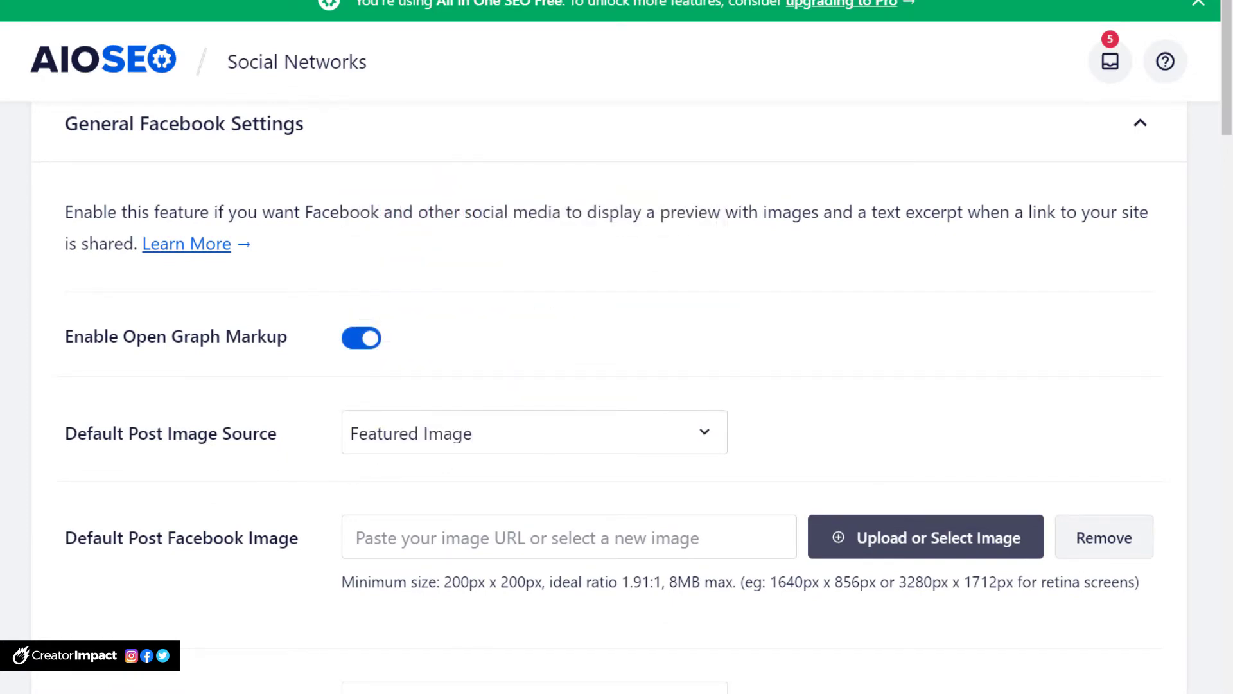
scroll(1026, 327, "down", 20)
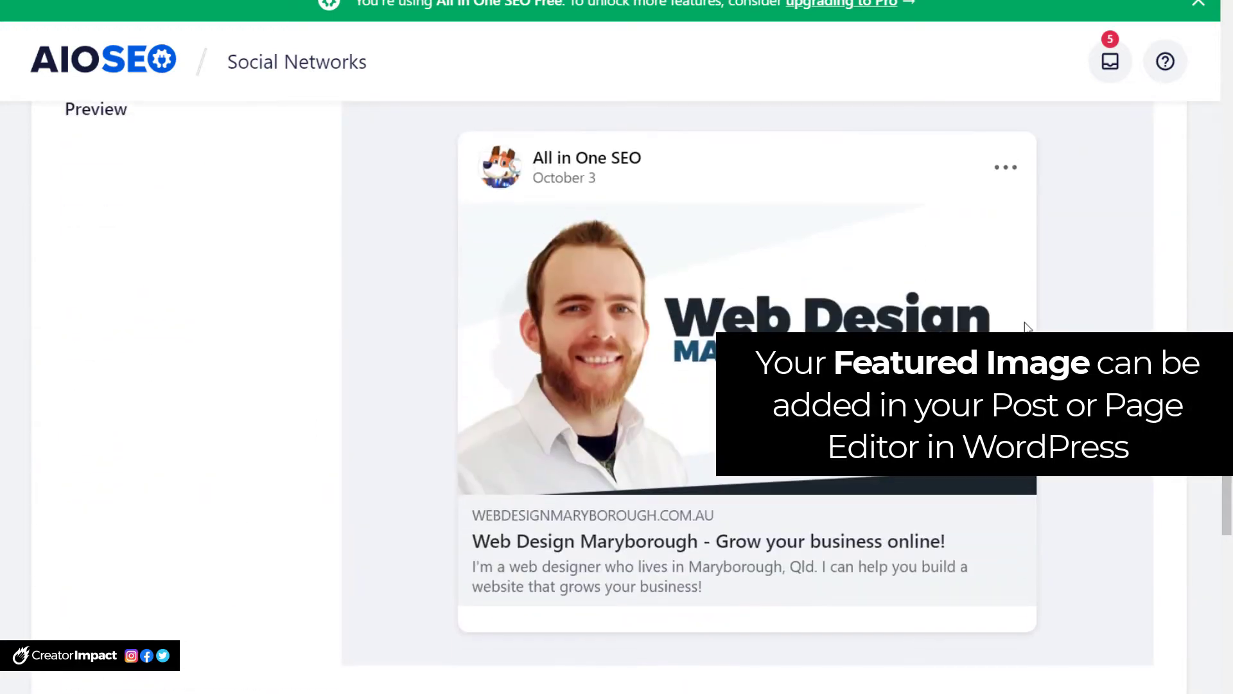
left_click_drag(1227, 508, 1231, 96)
left_click(510, 581)
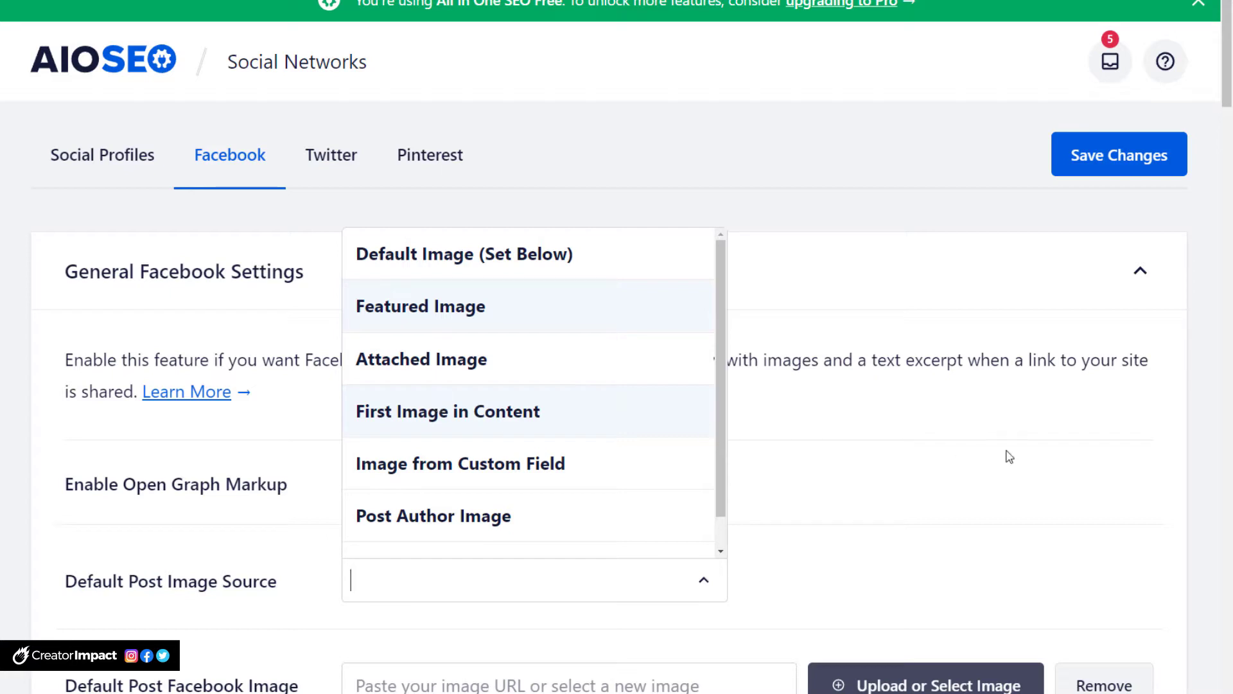
left_click(897, 479)
scroll(737, 493, "down", 1)
scroll(737, 493, "down", 2)
left_click(589, 432)
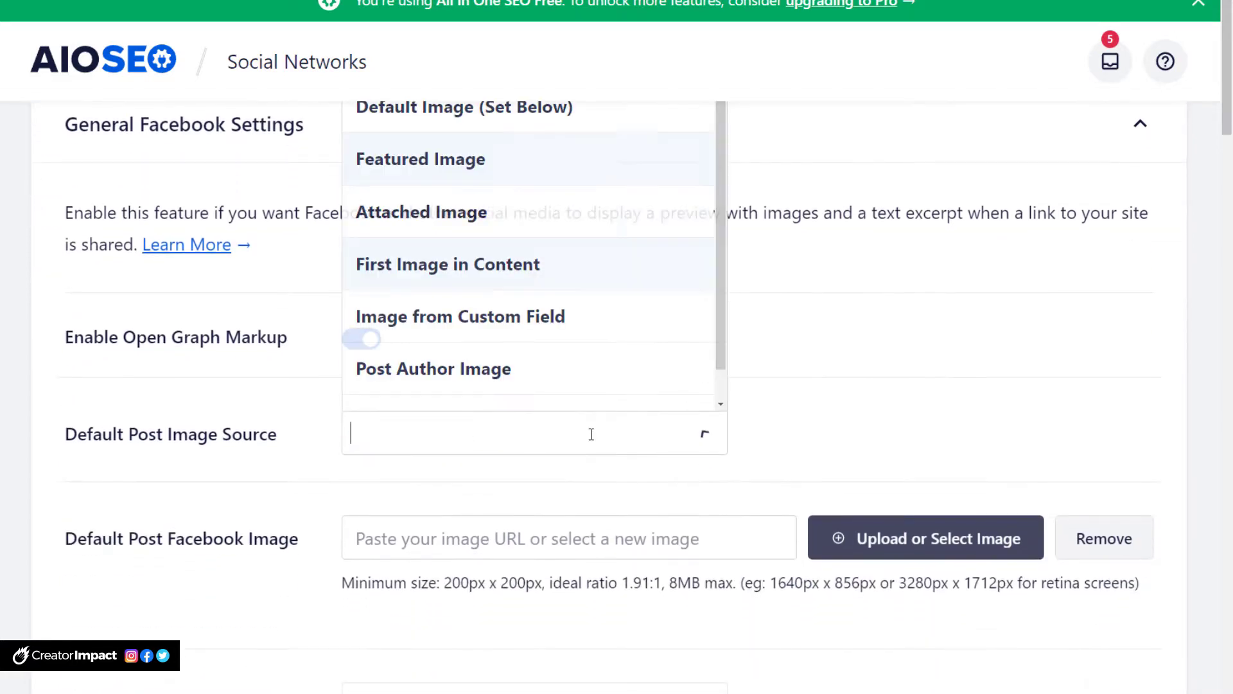
left_click(449, 214)
left_click(444, 442)
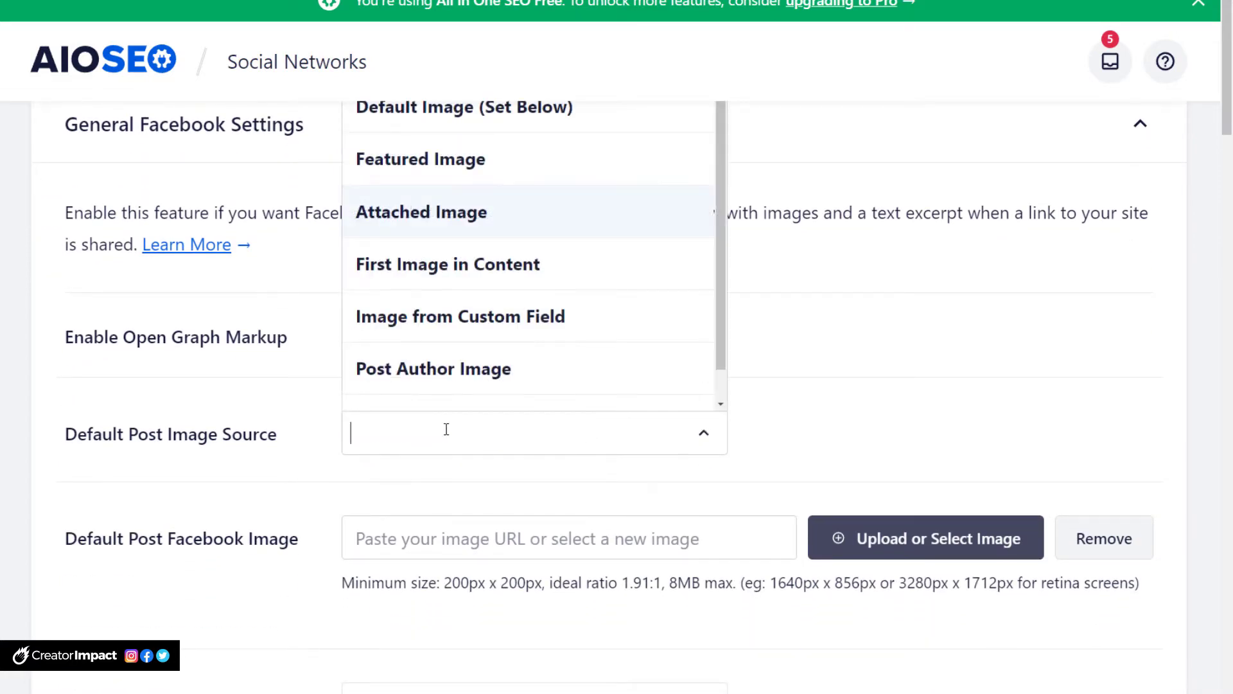
scroll(472, 210, "up", 2)
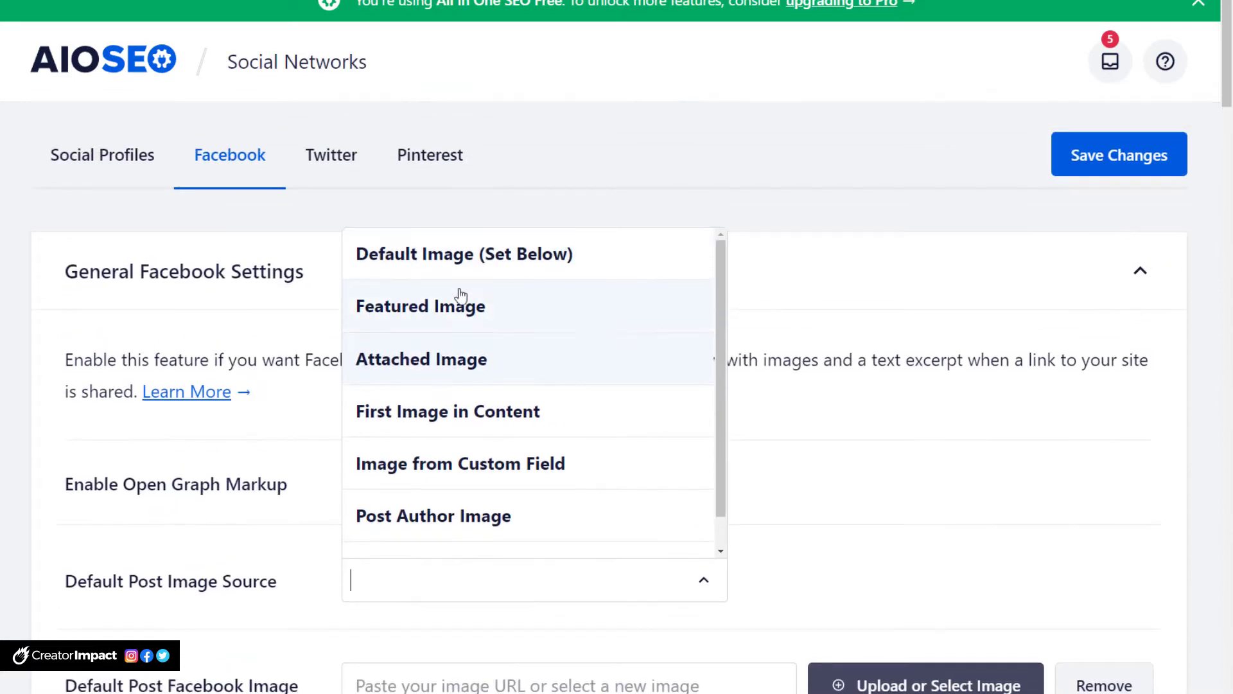
left_click(460, 310)
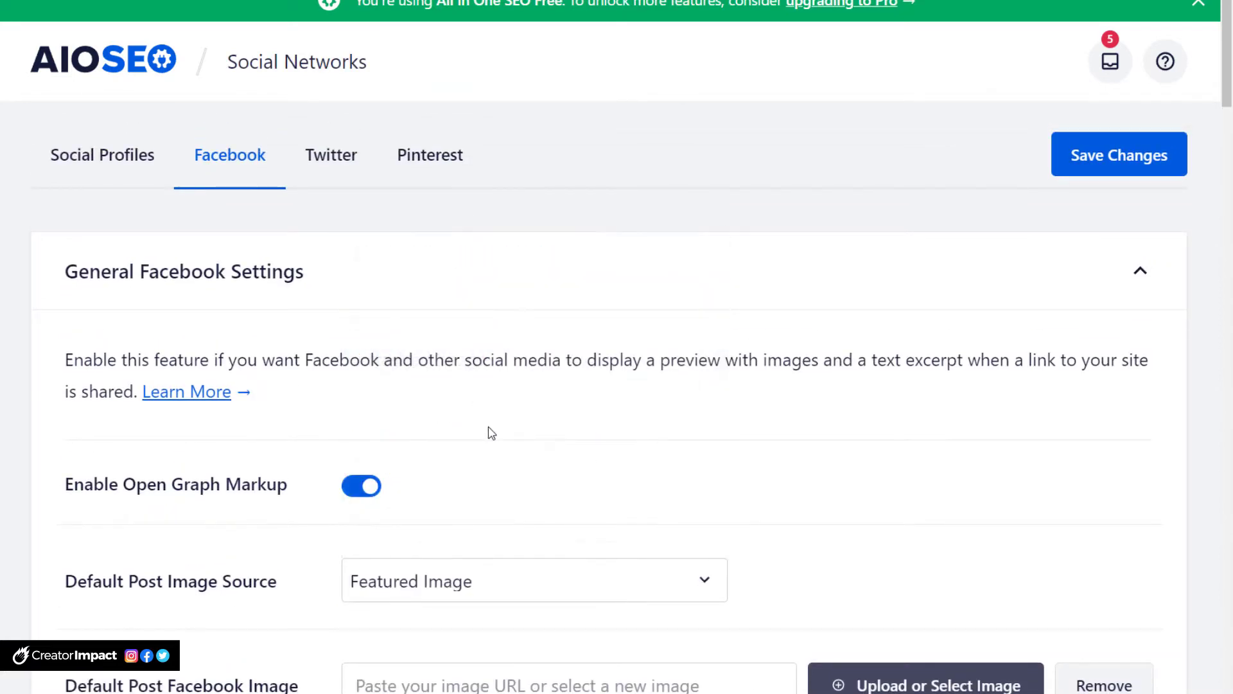
left_click(440, 577)
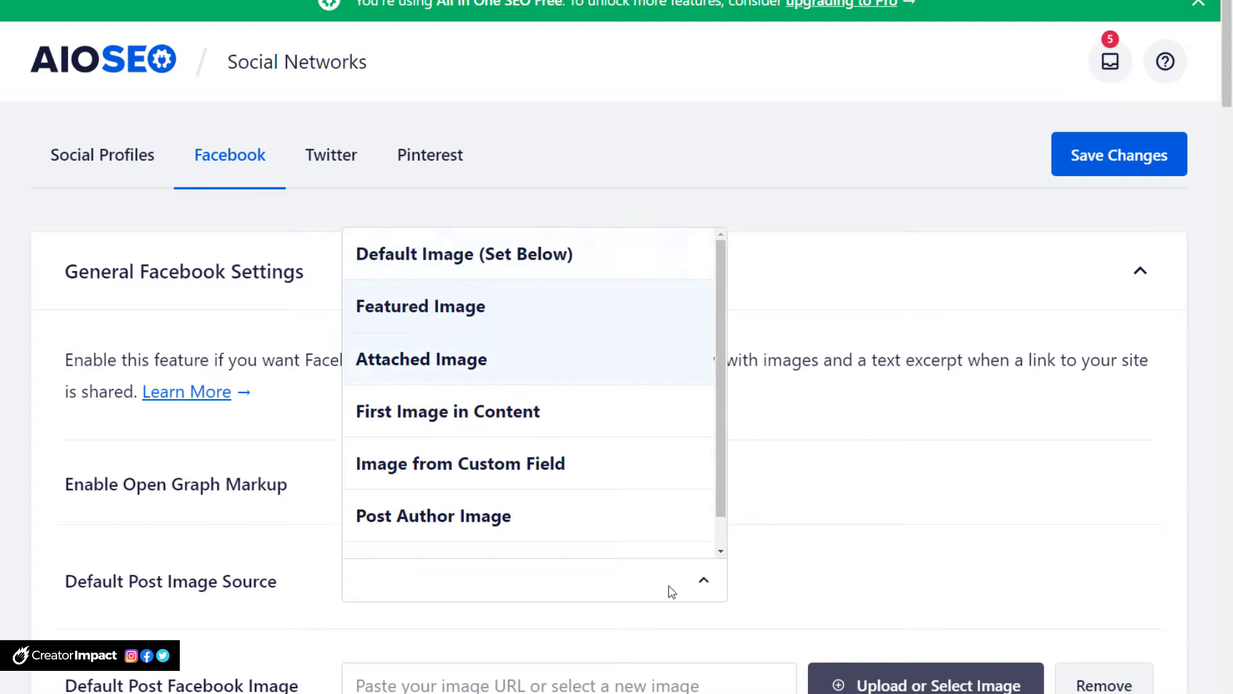
left_click(463, 315)
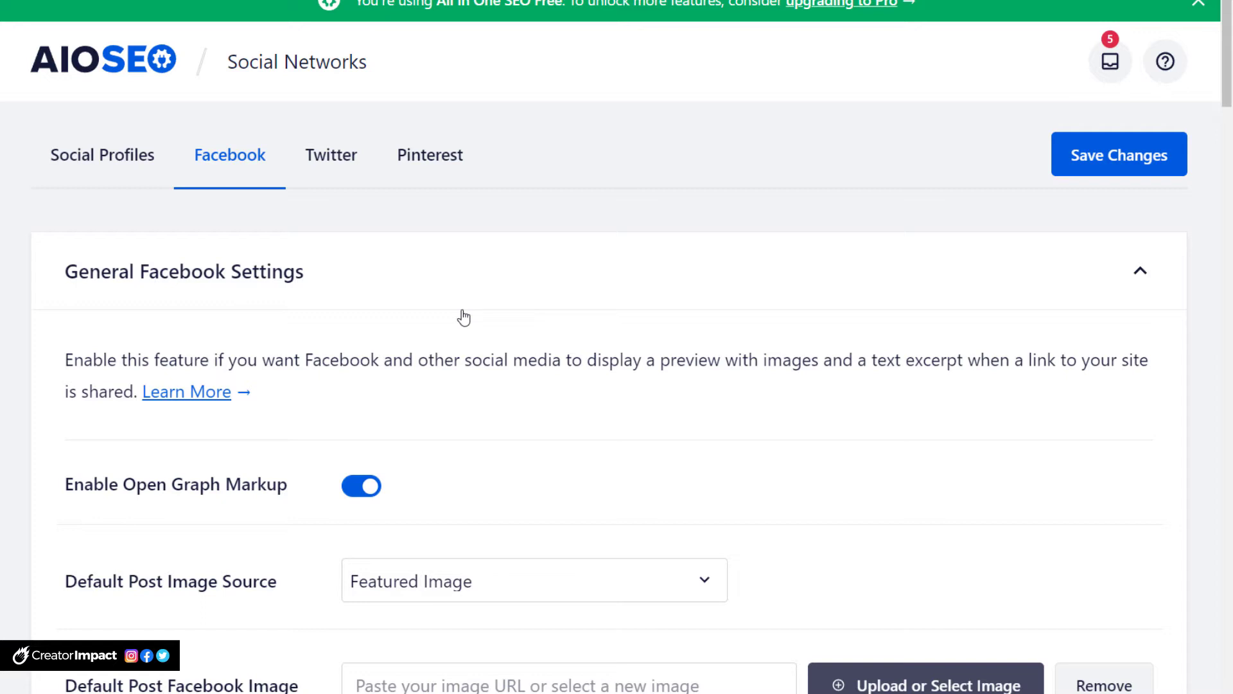
scroll(463, 316, "down", 3)
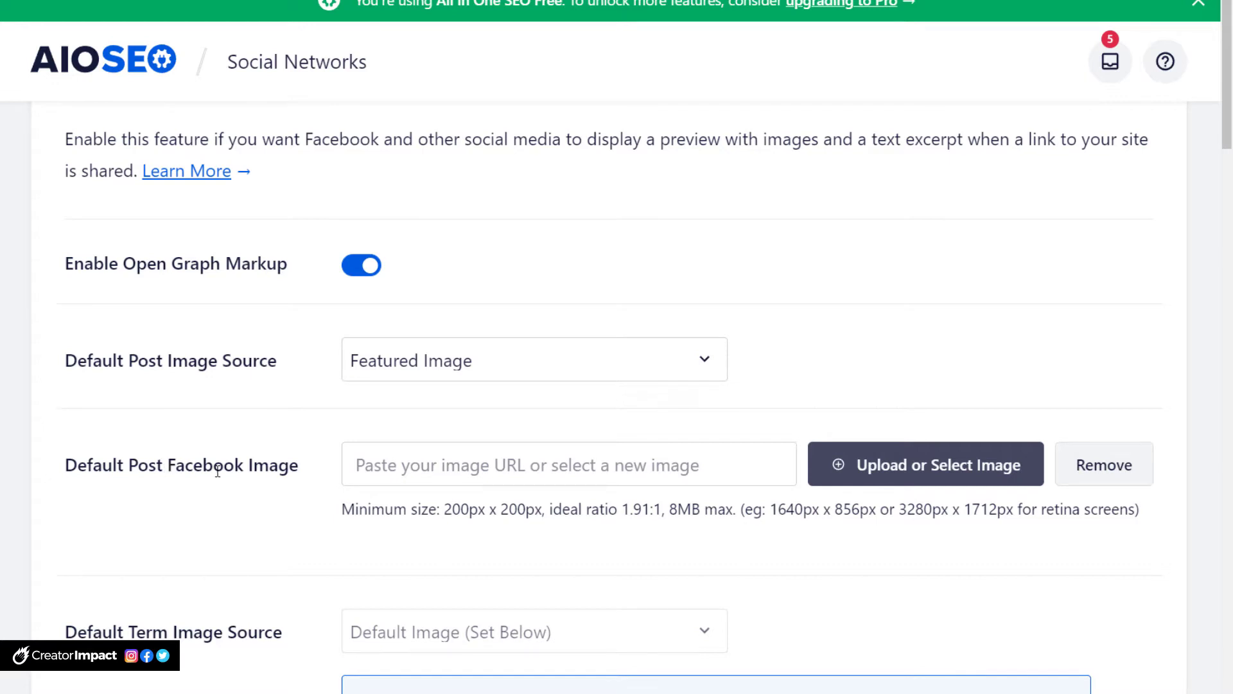
- Check the Facebook image size hints: ideal 1.91:1 ratio, recommended 1640px x 856px
left_click(939, 470)
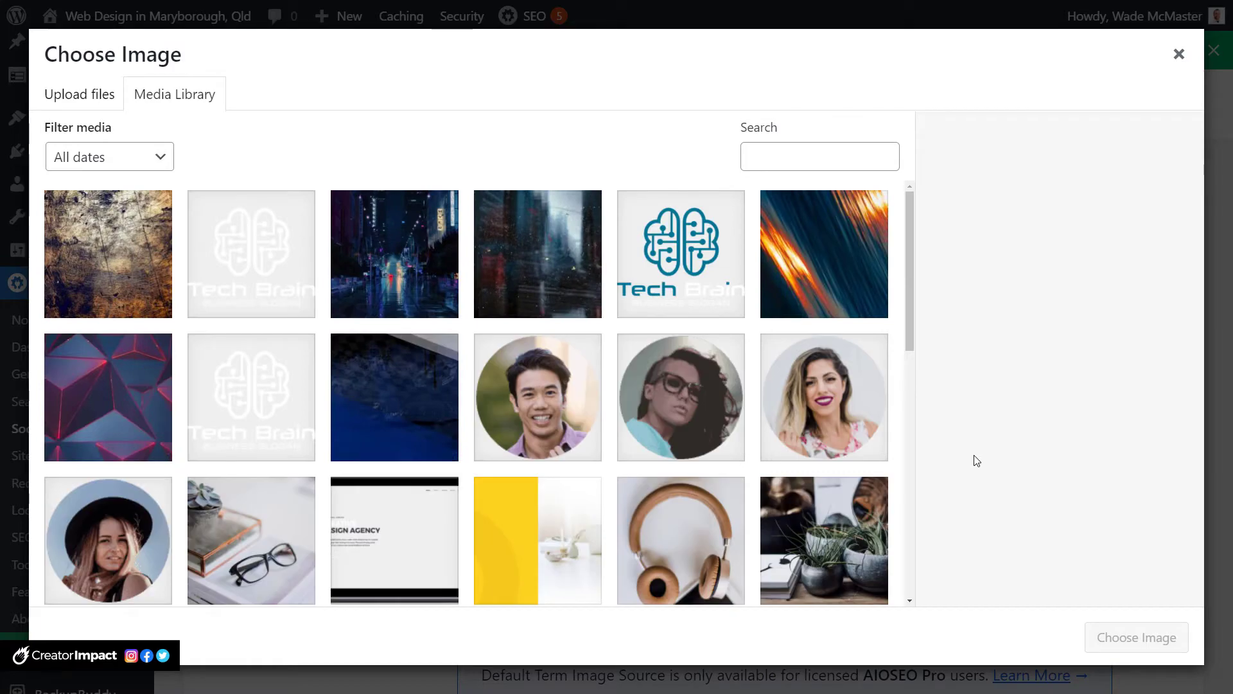
left_click(1179, 54)
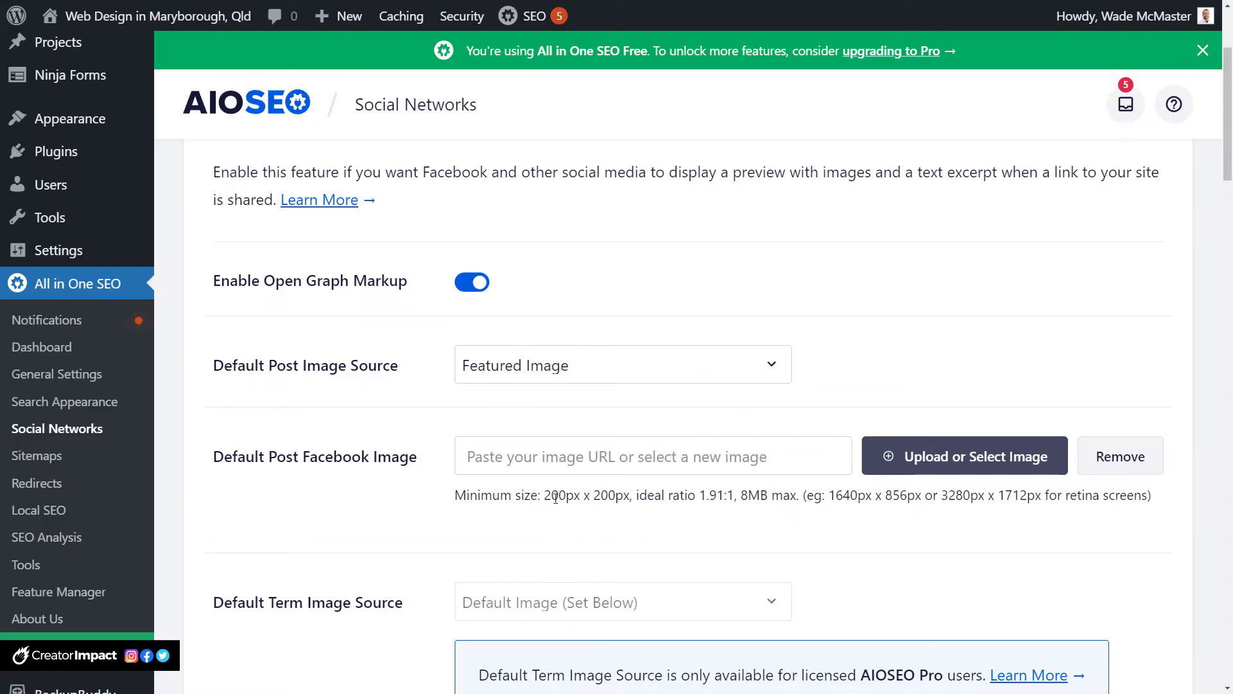
left_click_drag(544, 495, 615, 495)
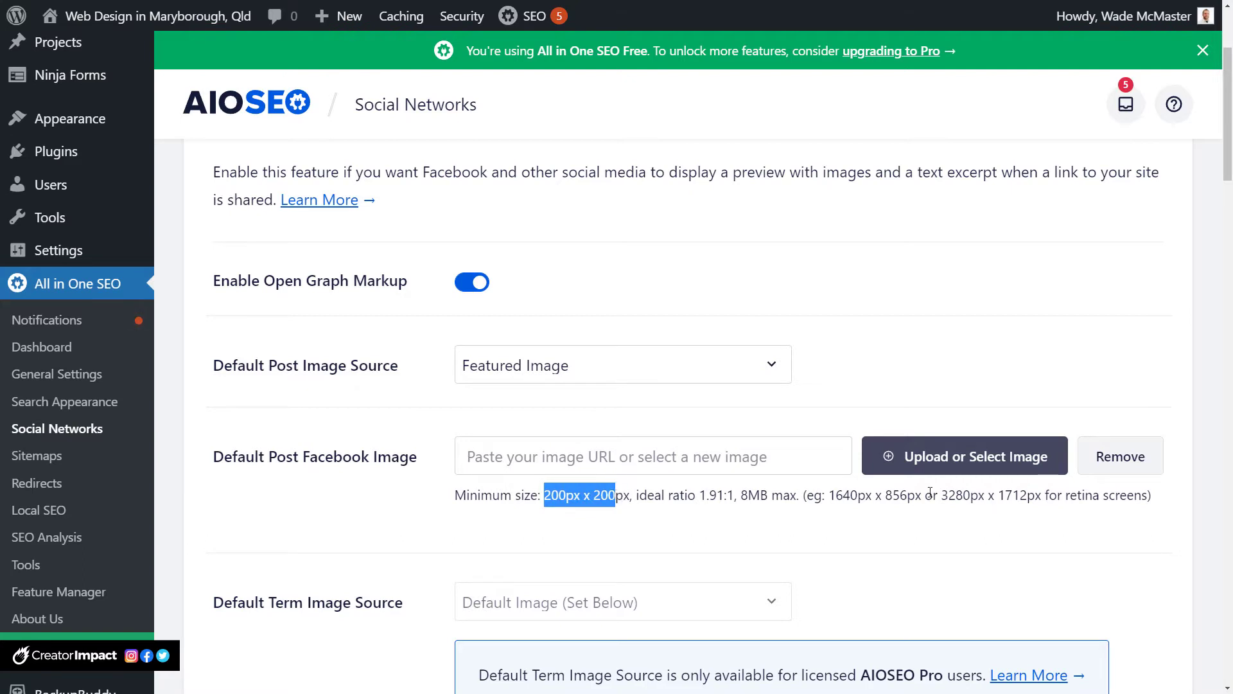
left_click_drag(700, 495, 732, 500)
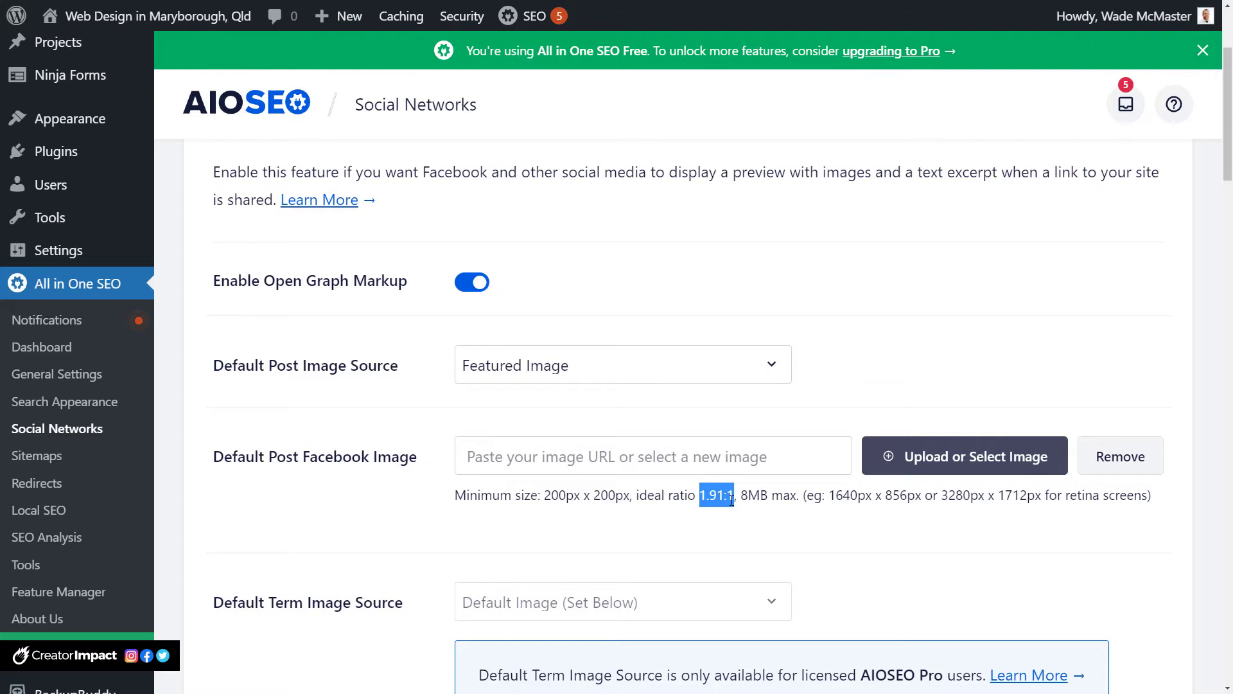
left_click_drag(832, 494, 921, 500)
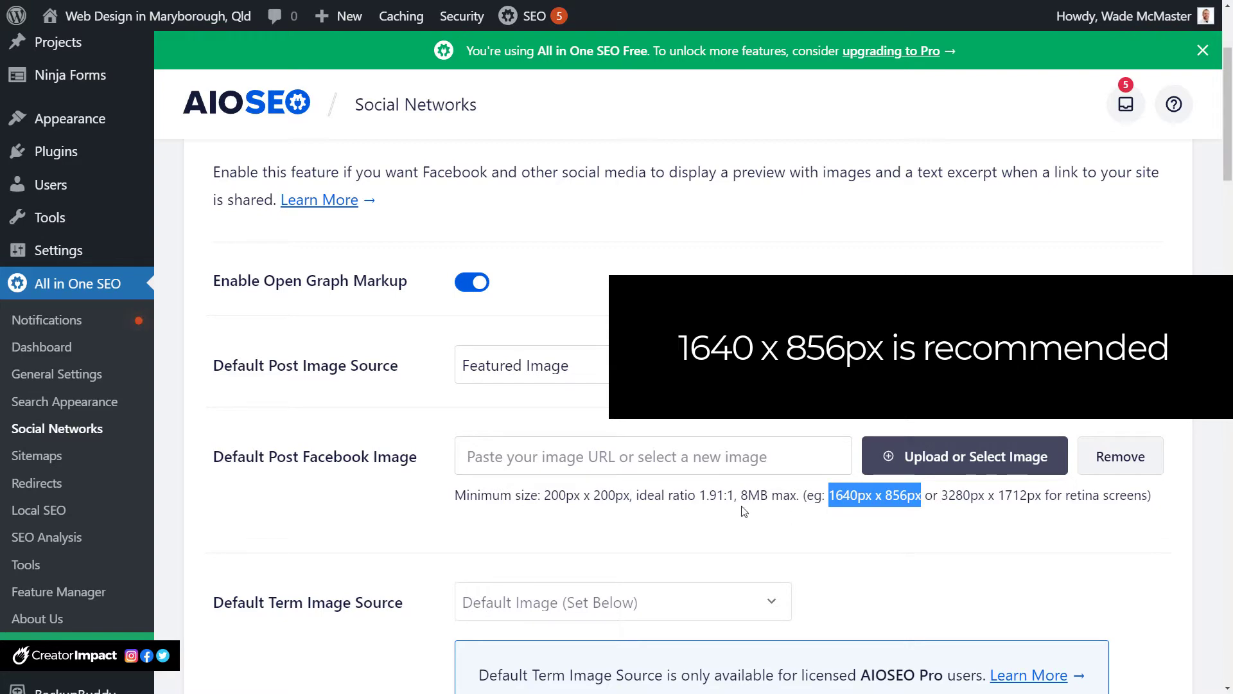
- Choose socialimage-1.jpg from the Media Library as the Default Post Facebook Image
left_click(942, 468)
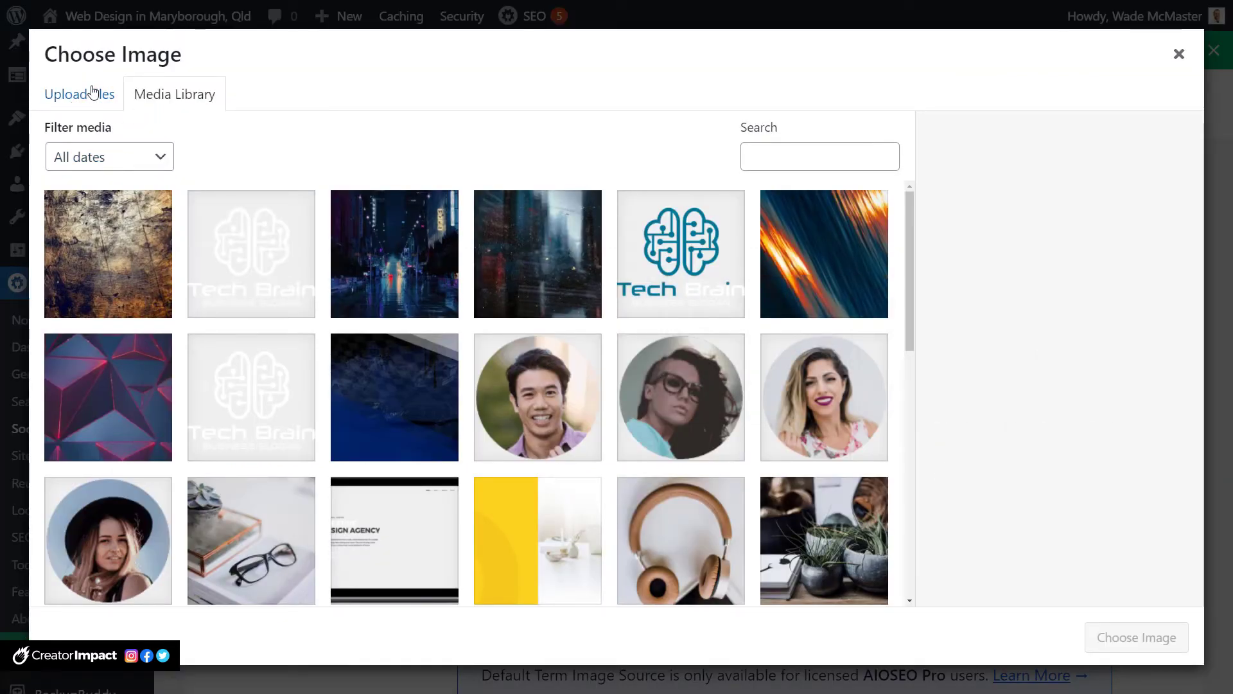
left_click_drag(908, 216, 911, 366)
left_click(411, 453)
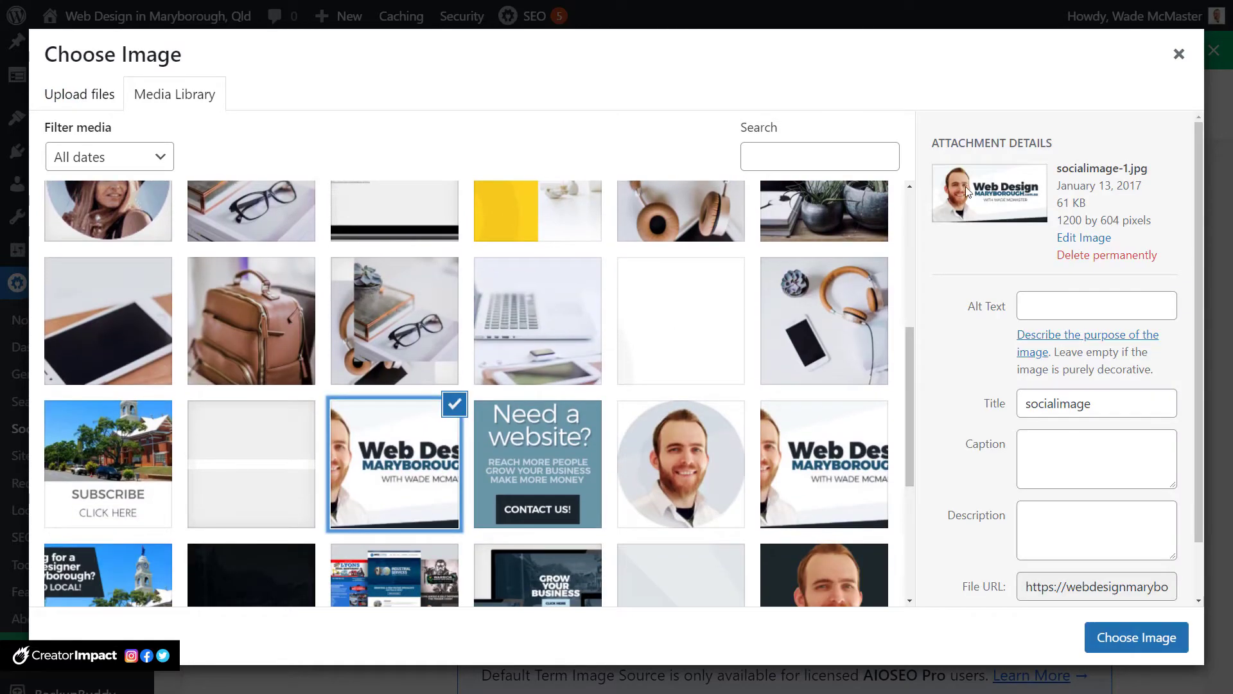
left_click(1147, 639)
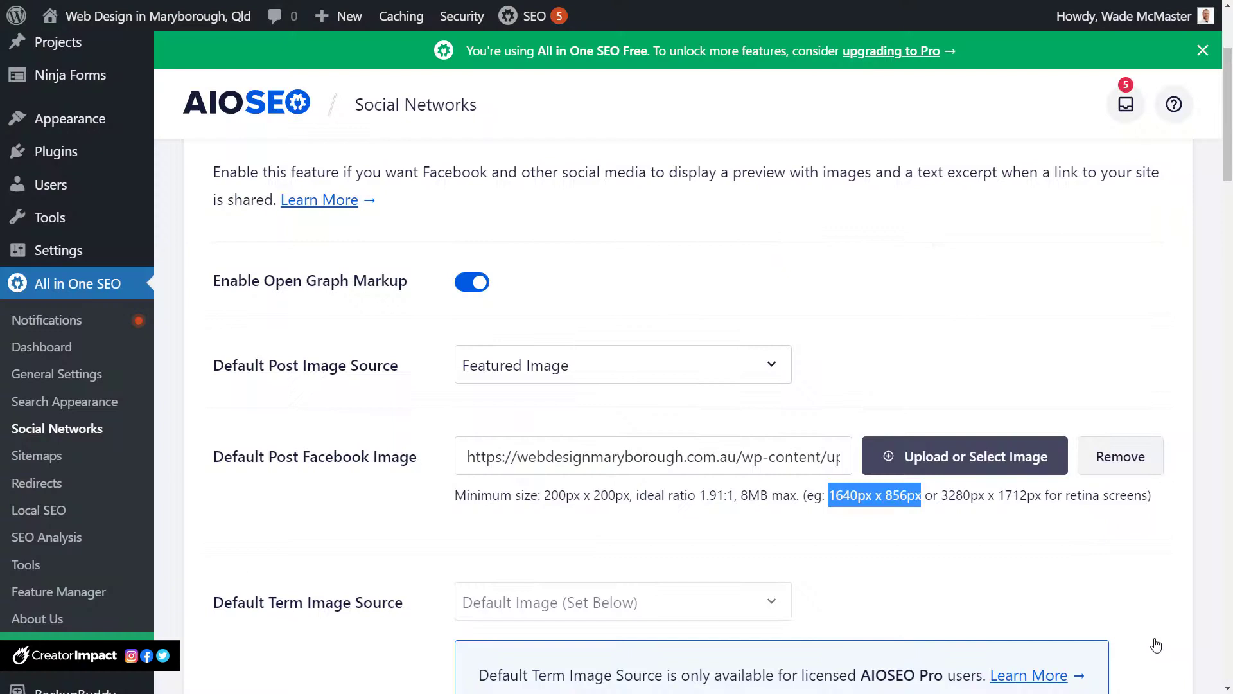
scroll(906, 411, "down", 3)
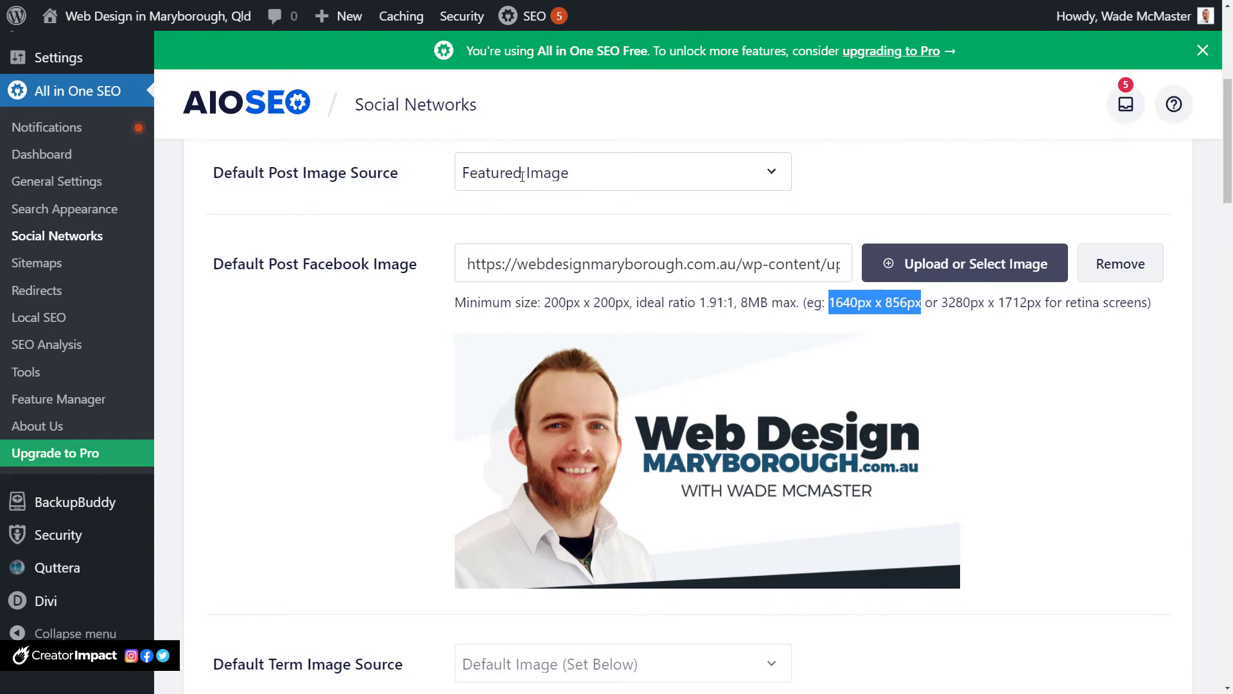
scroll(654, 249, "down", 5)
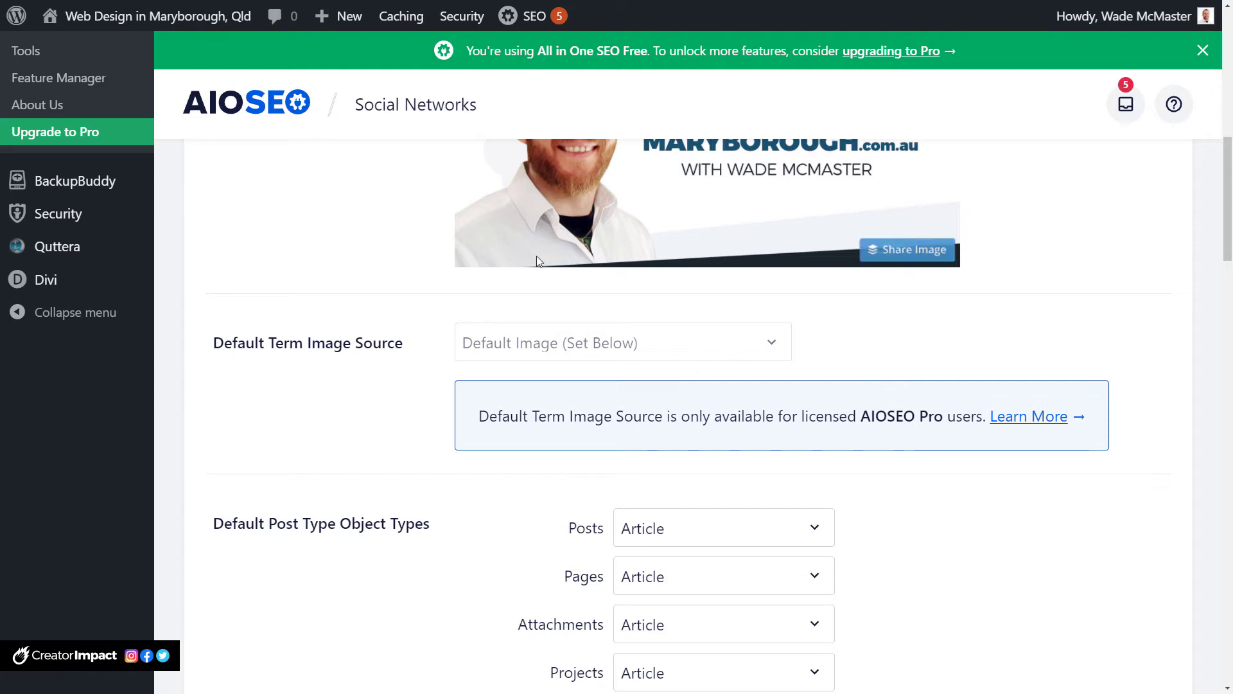
scroll(779, 390, "down", 1)
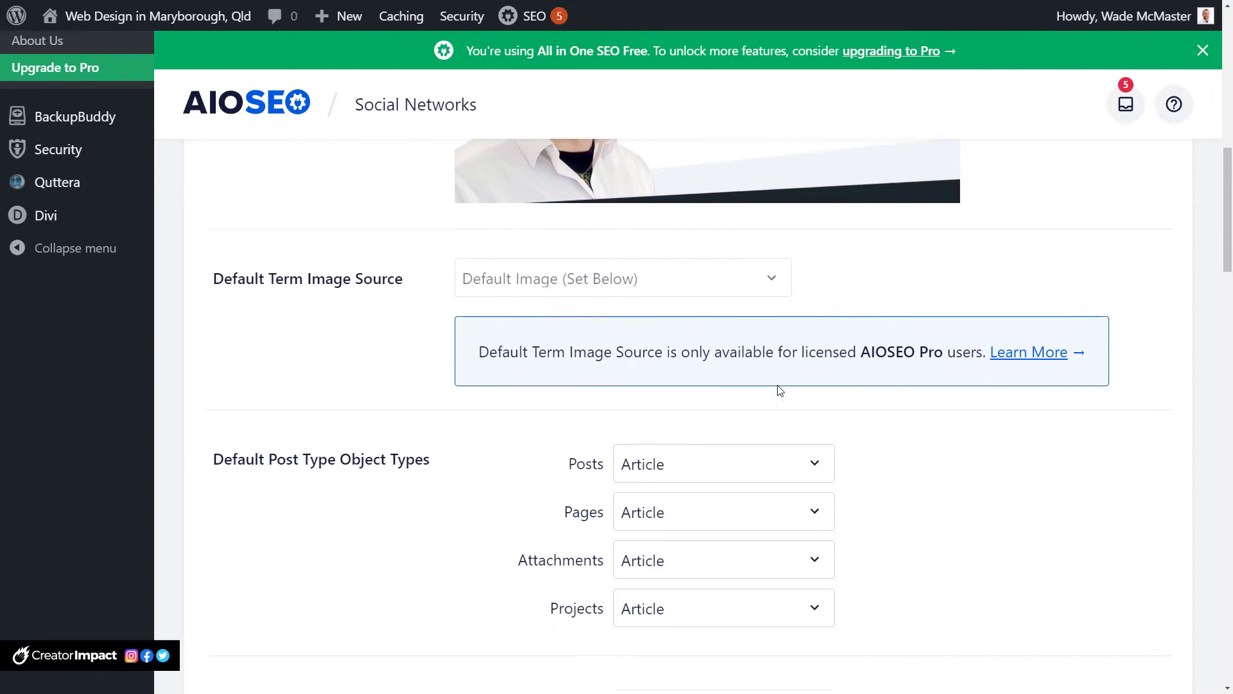
scroll(779, 391, "down", 3)
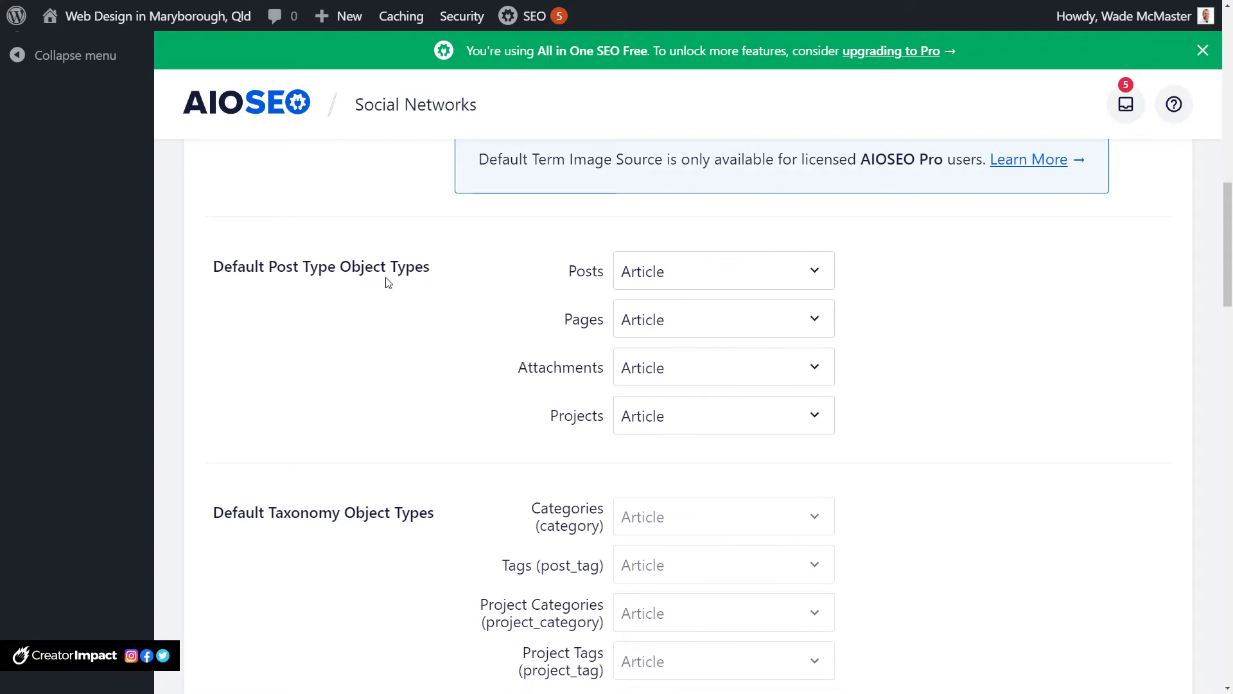
left_click(671, 273)
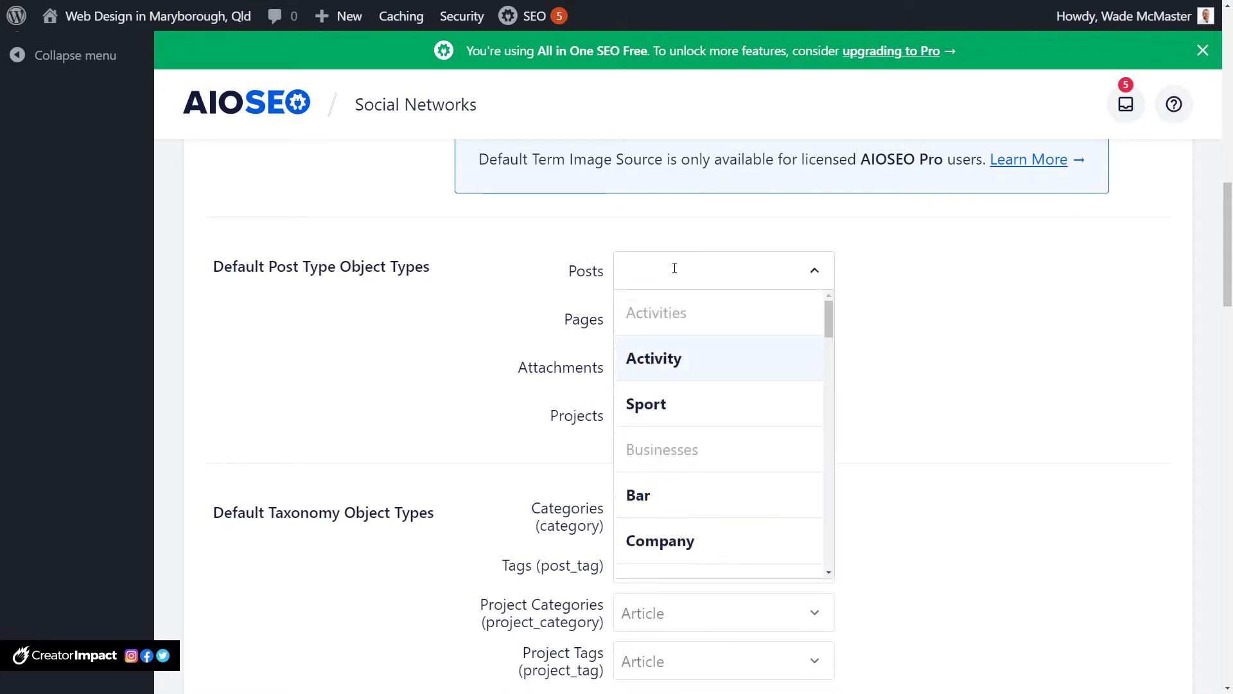
left_click(843, 325)
left_click(823, 282)
mouse_move(831, 324)
left_mouse_down()
mouse_move(830, 363)
mouse_move(836, 318)
left_mouse_up()
mouse_move(829, 320)
left_mouse_down()
mouse_move(850, 564)
mouse_move(832, 534)
mouse_move(837, 299)
left_mouse_up()
left_click(907, 305)
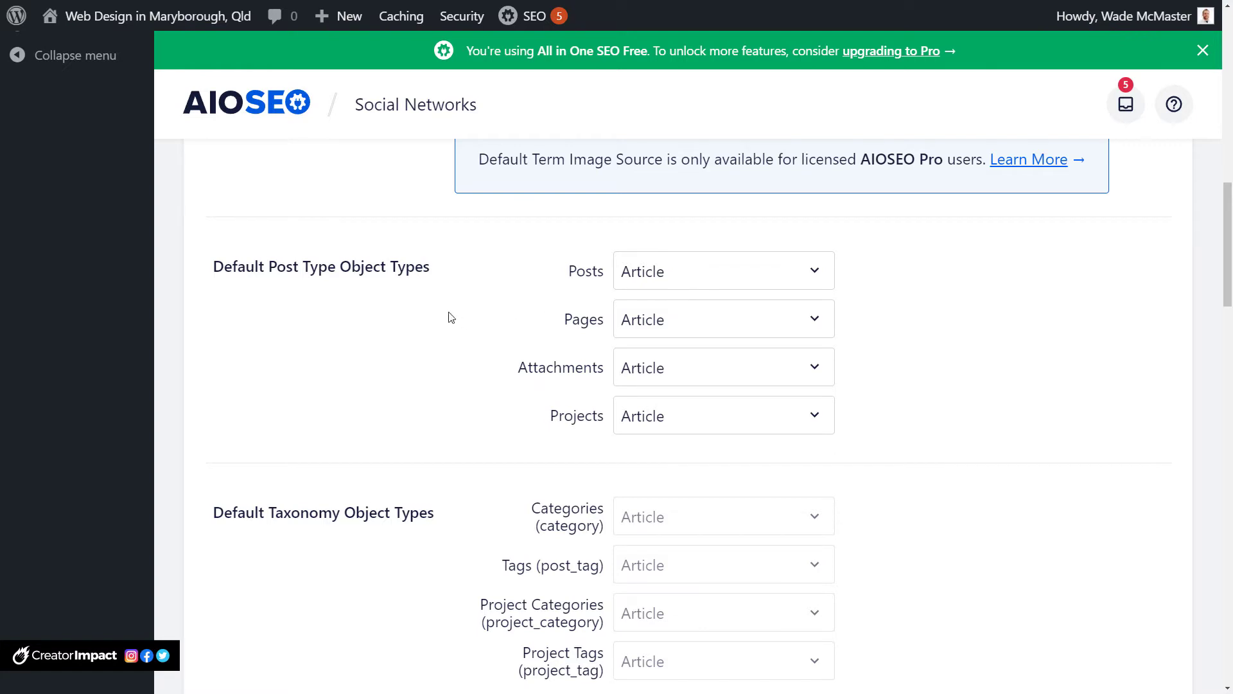
scroll(450, 317, "down", 5)
scroll(450, 317, "down", 2)
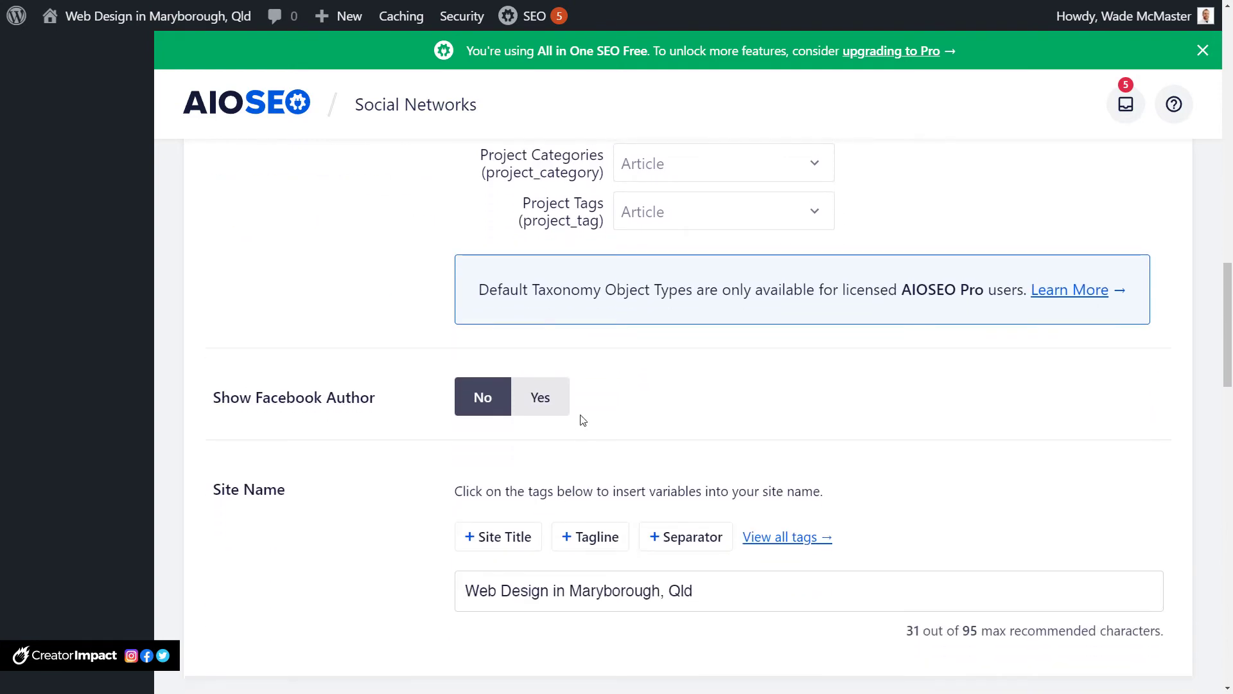
left_click(549, 409)
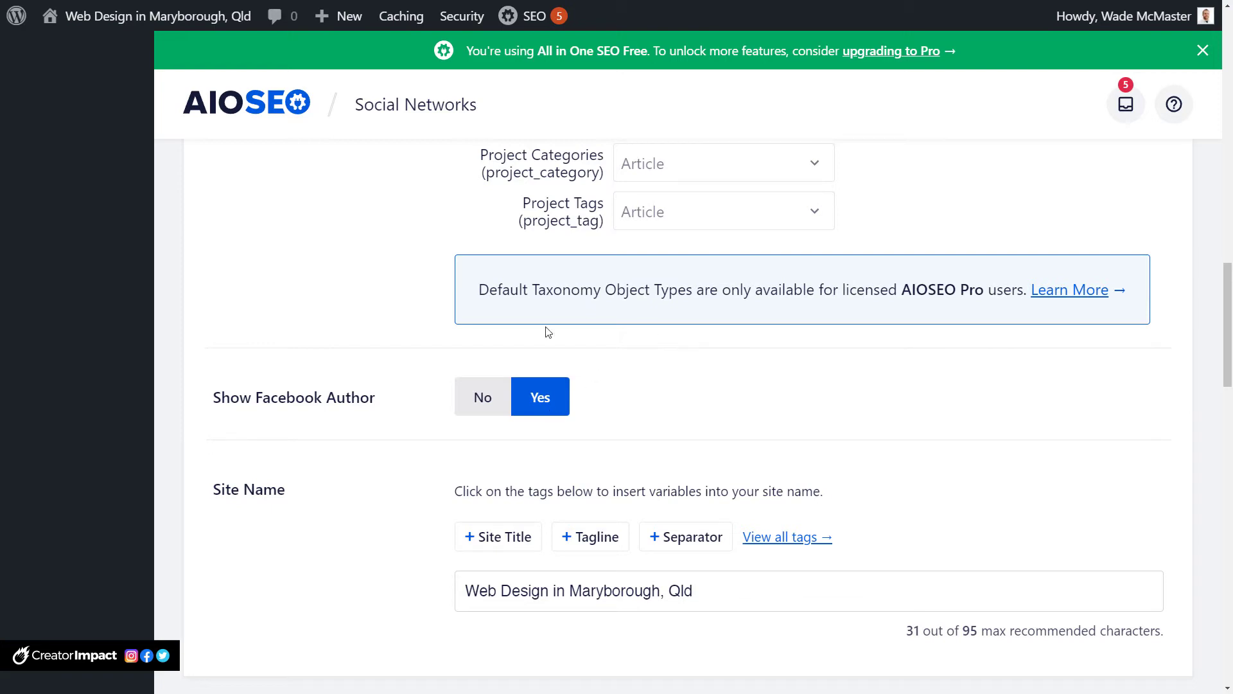
scroll(239, 283, "down", 2)
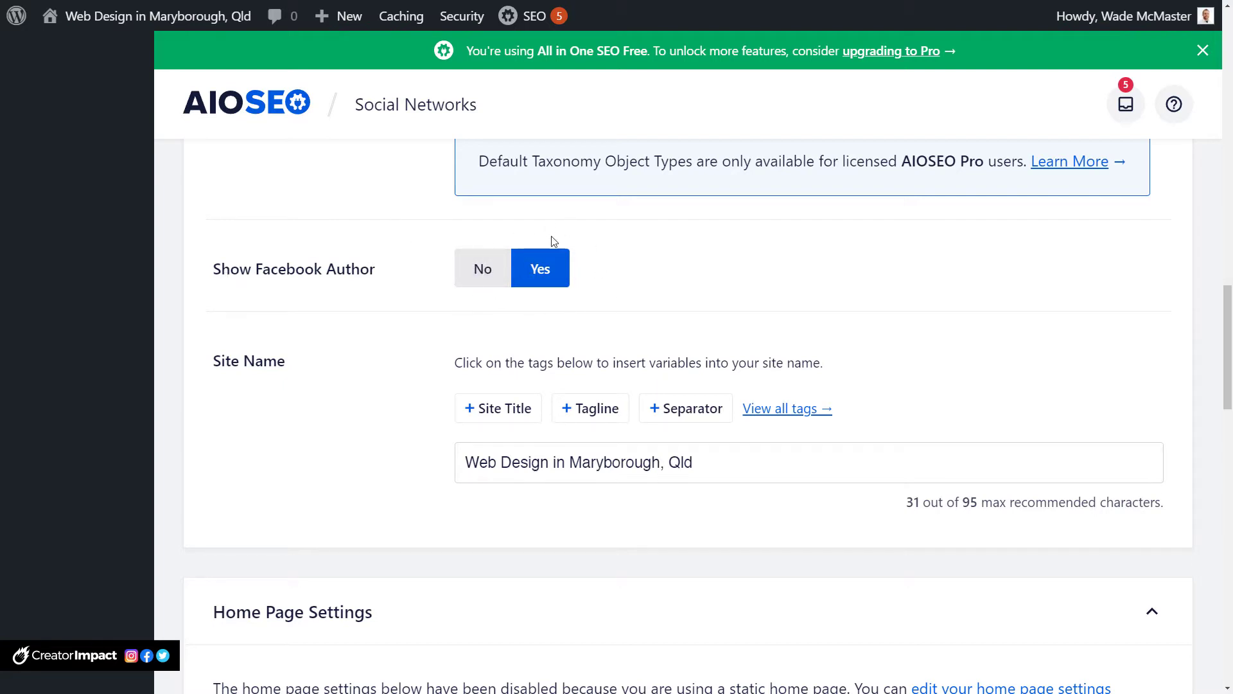
scroll(530, 270, "down", 1)
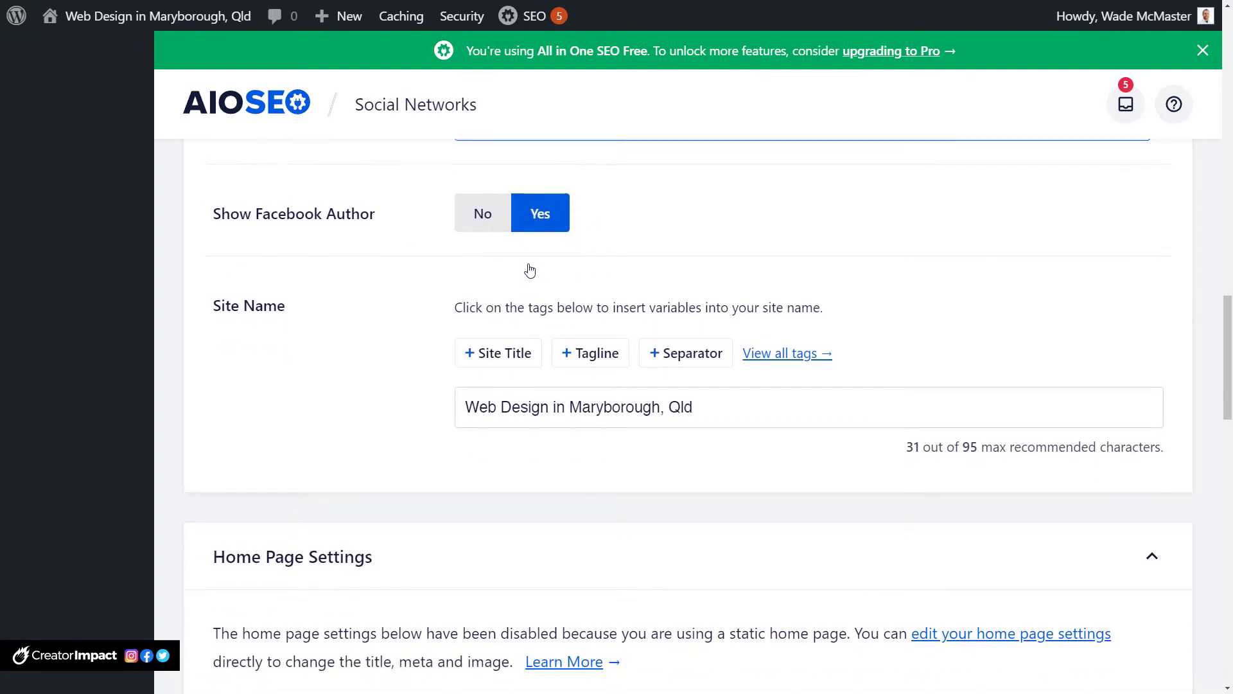
scroll(495, 281, "down", 1)
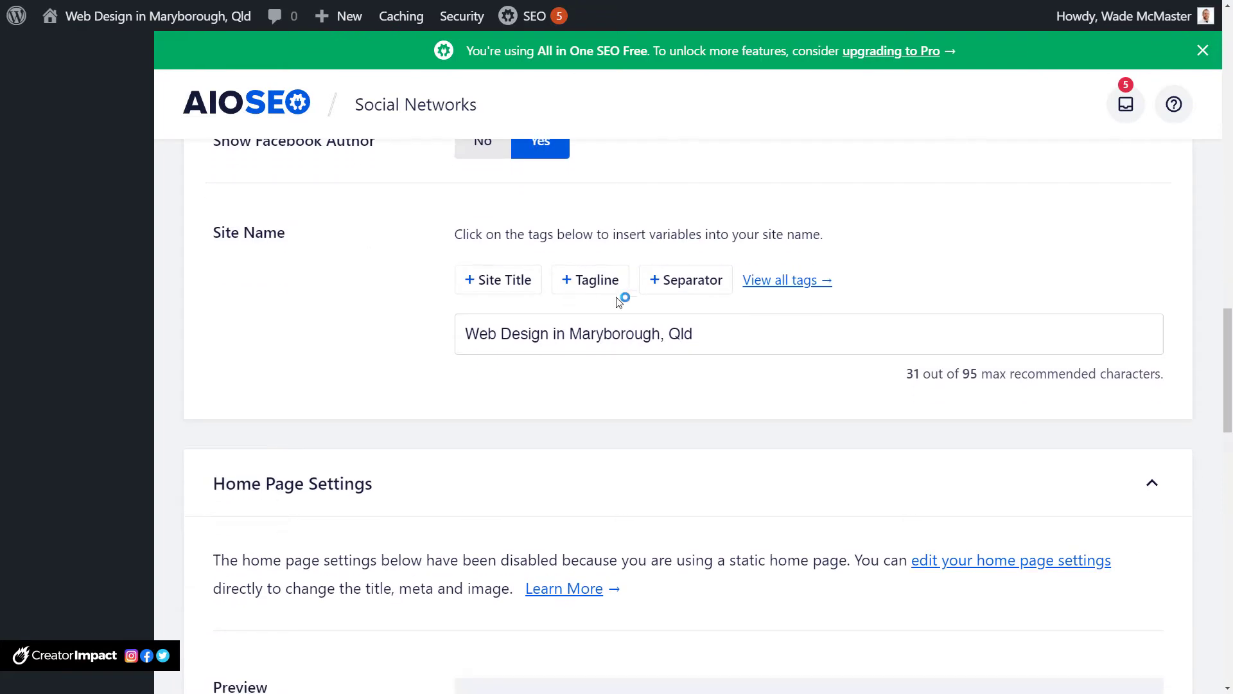
left_click(697, 346)
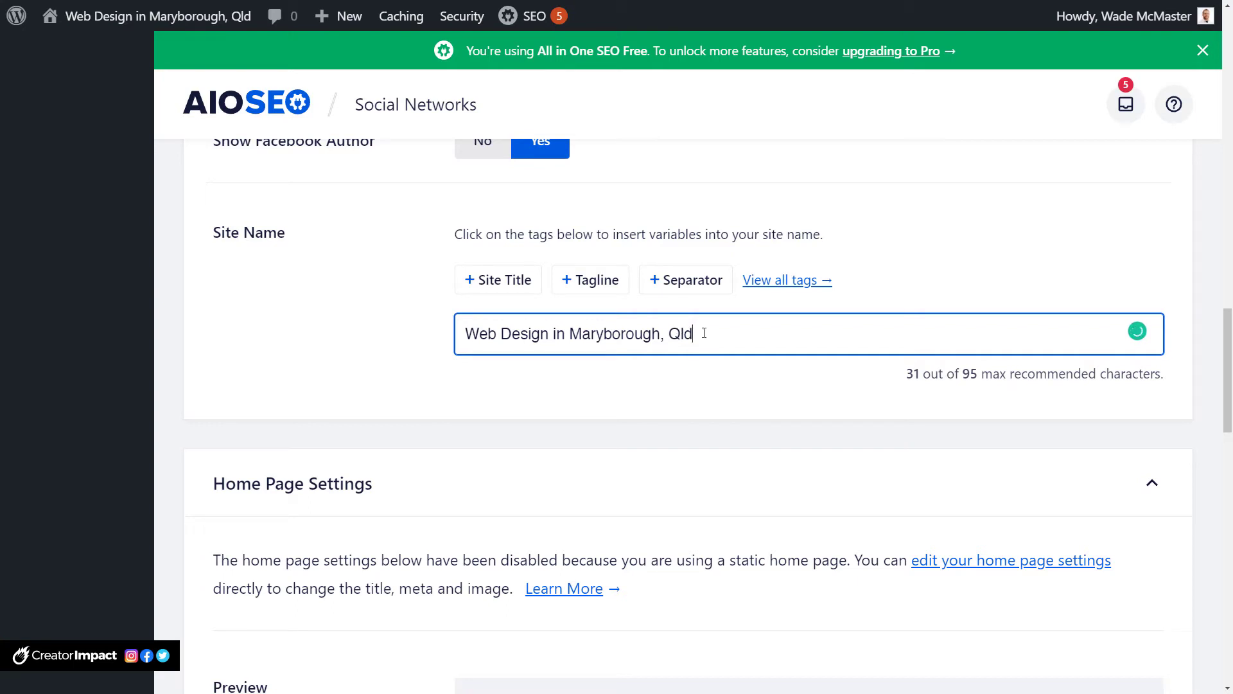
type("- Wad")
type("e")
key("BackSpace")
key("BackSpace")
key("BackSpace")
- Scroll through the Facebook share preview and Advanced Settings
scroll(503, 385, "down", 2)
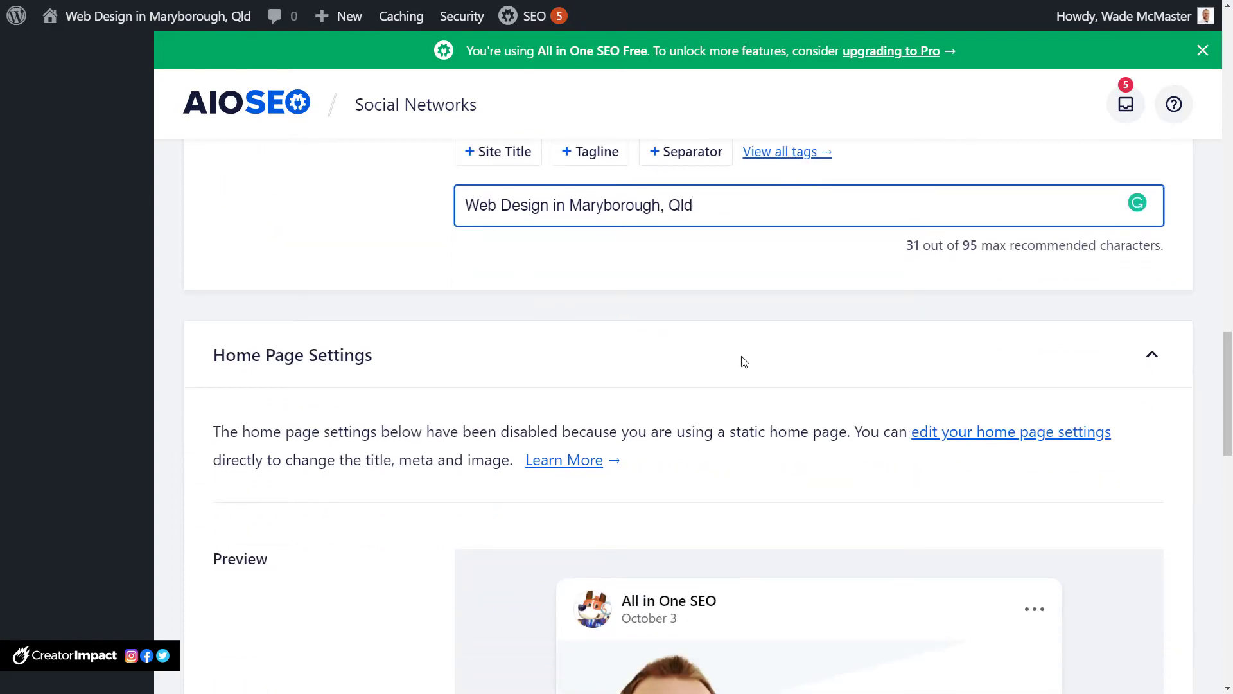
scroll(742, 358, "down", 5)
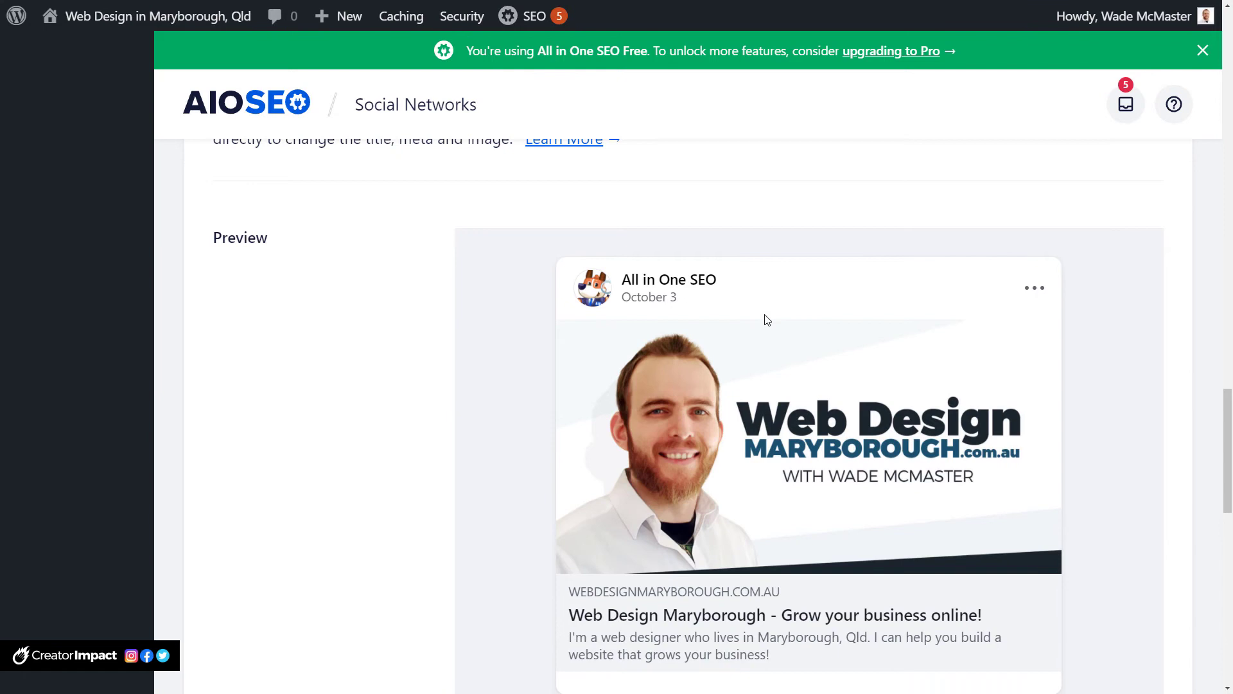
scroll(768, 321, "down", 2)
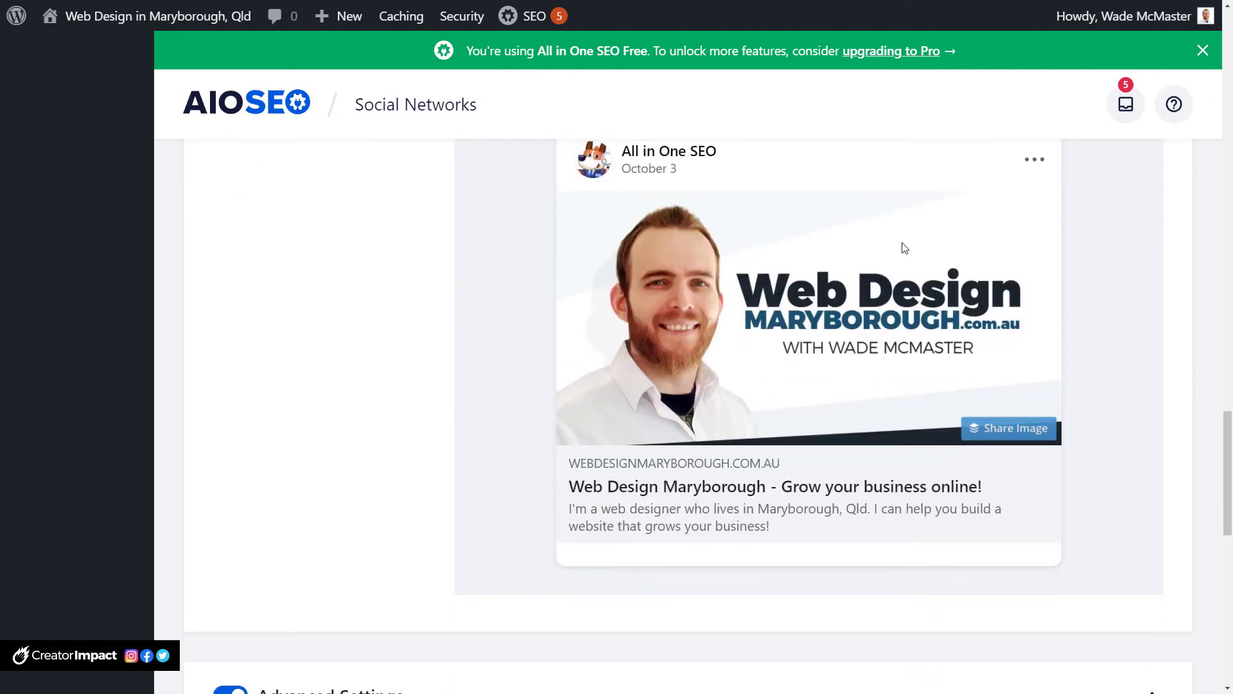
scroll(781, 219, "up", 1)
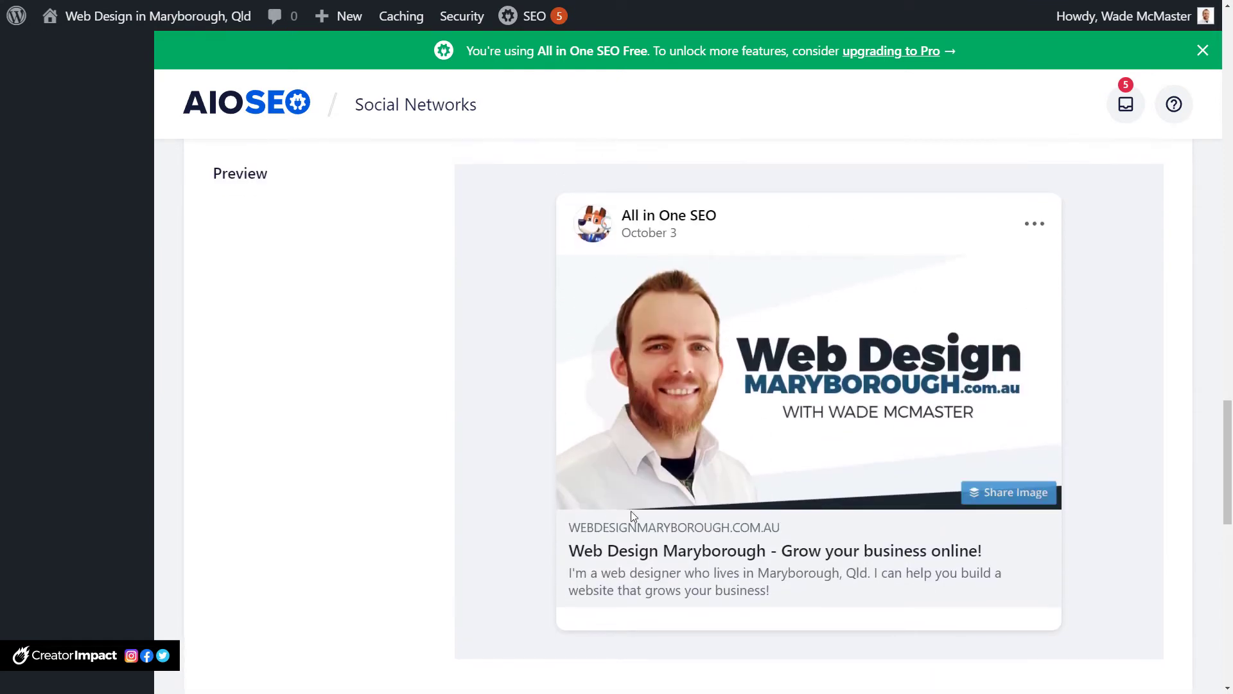
scroll(784, 361, "down", 8)
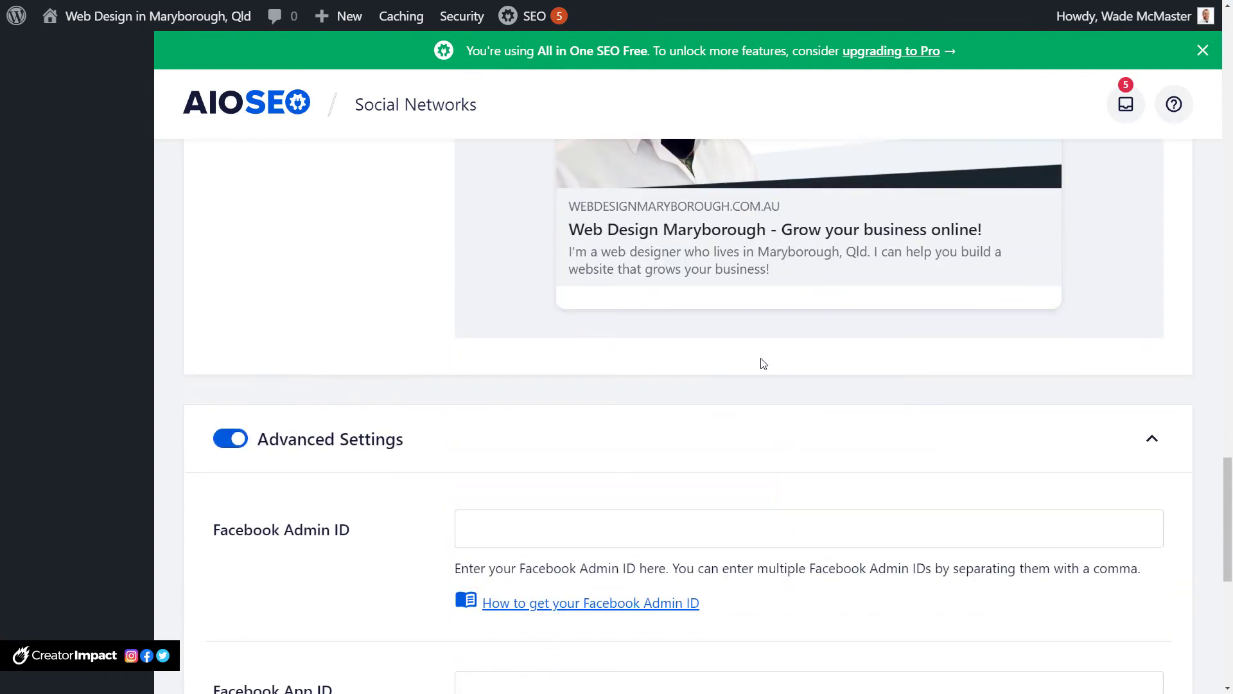
scroll(768, 417, "up", 2)
scroll(738, 376, "down", 4)
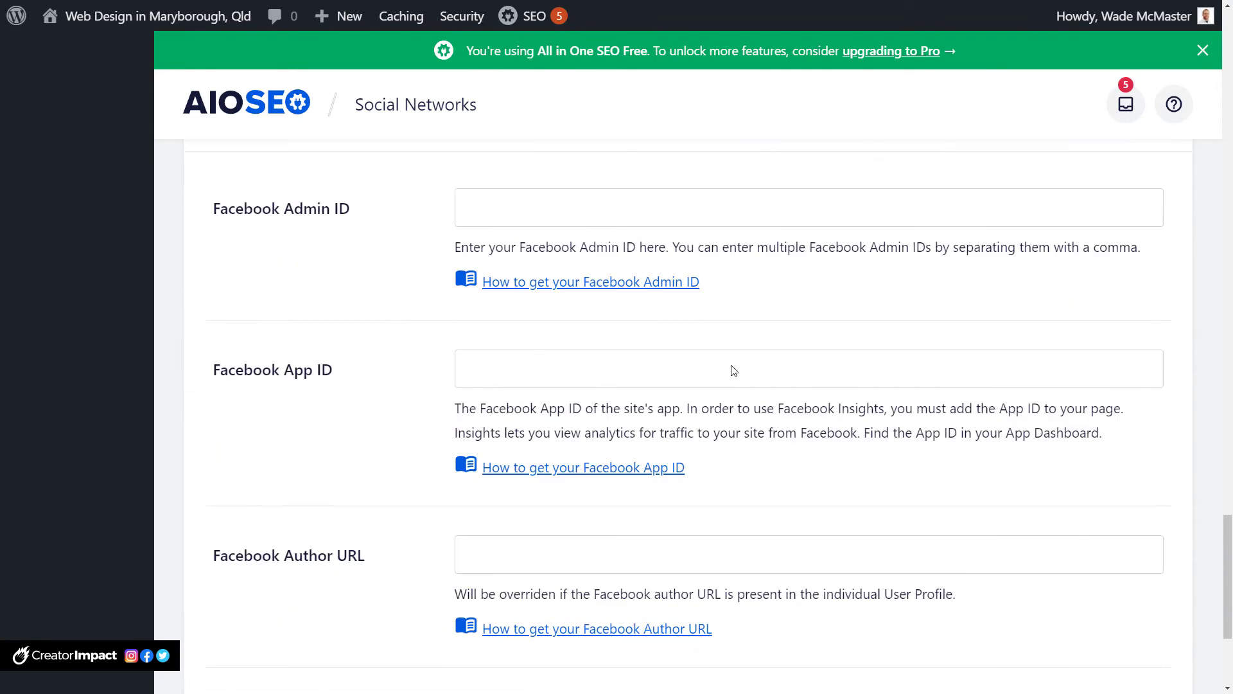
scroll(732, 365, "down", 3)
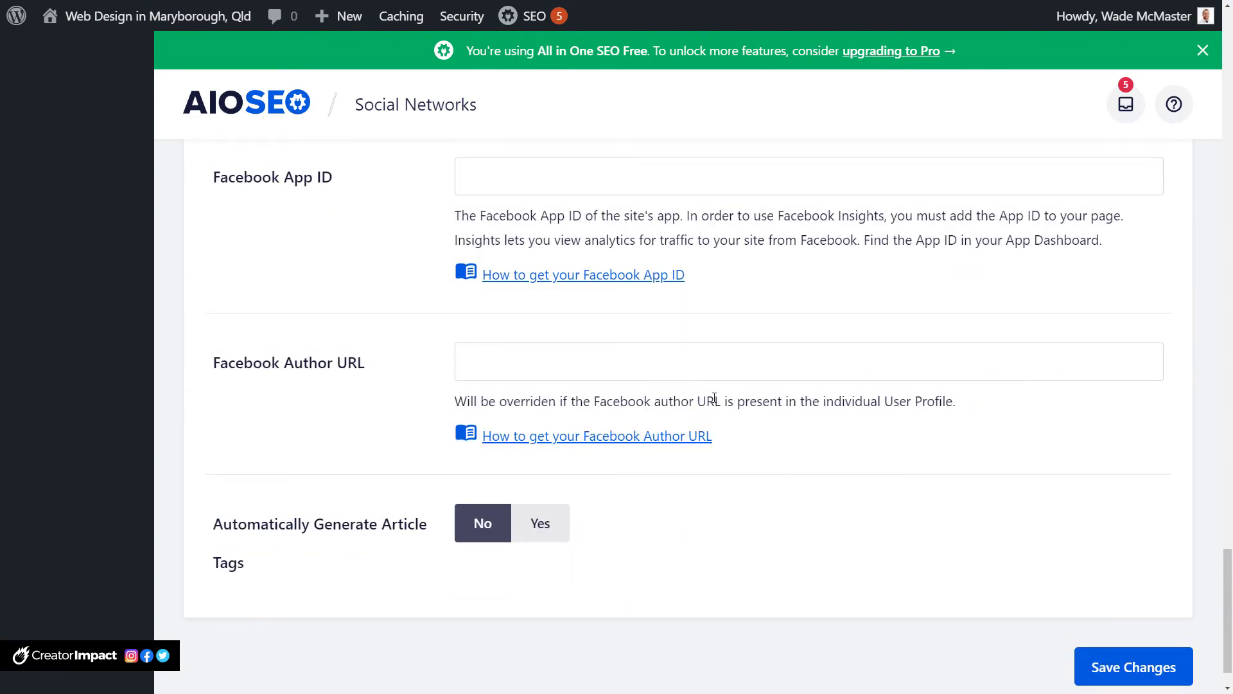
scroll(715, 398, "up", 3)
scroll(716, 403, "up", 2)
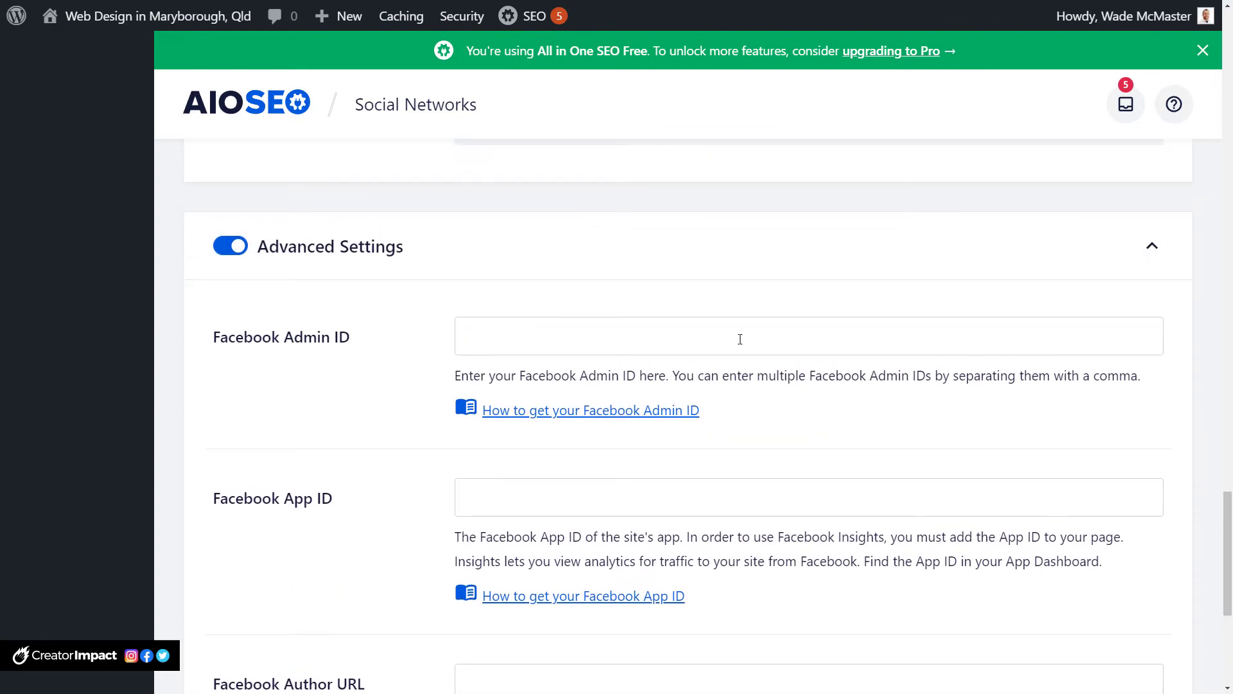
scroll(803, 394, "up", 8)
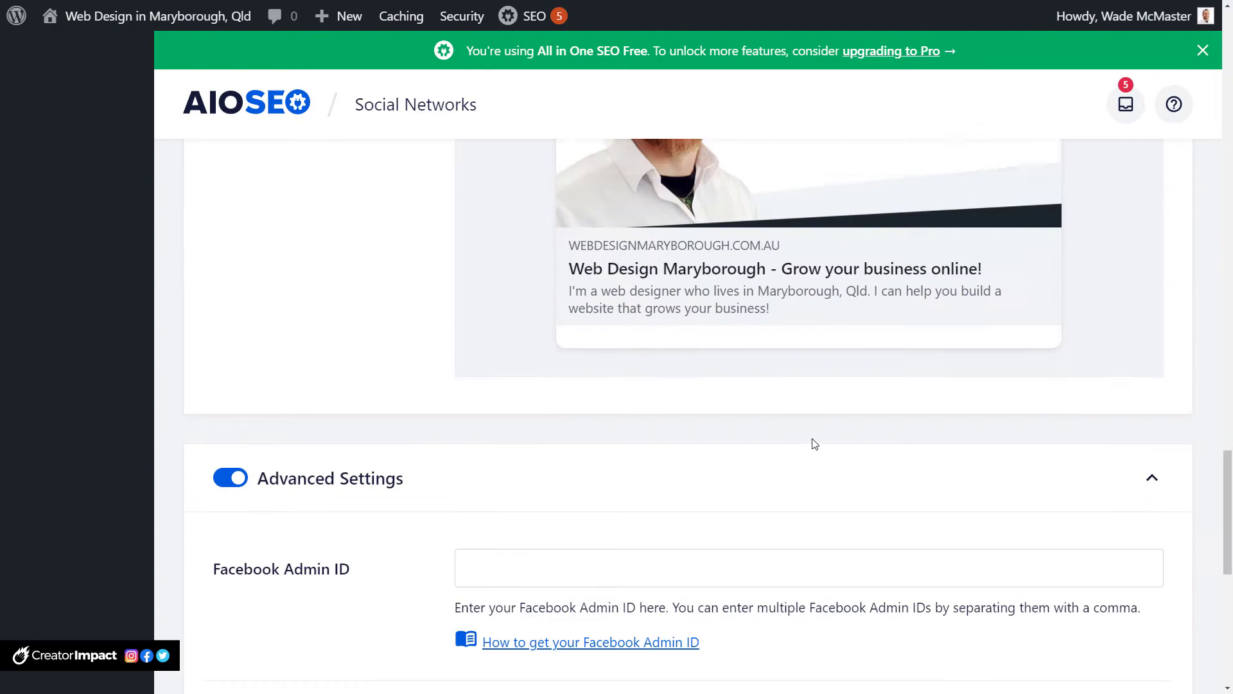
scroll(800, 420, "down", 4)
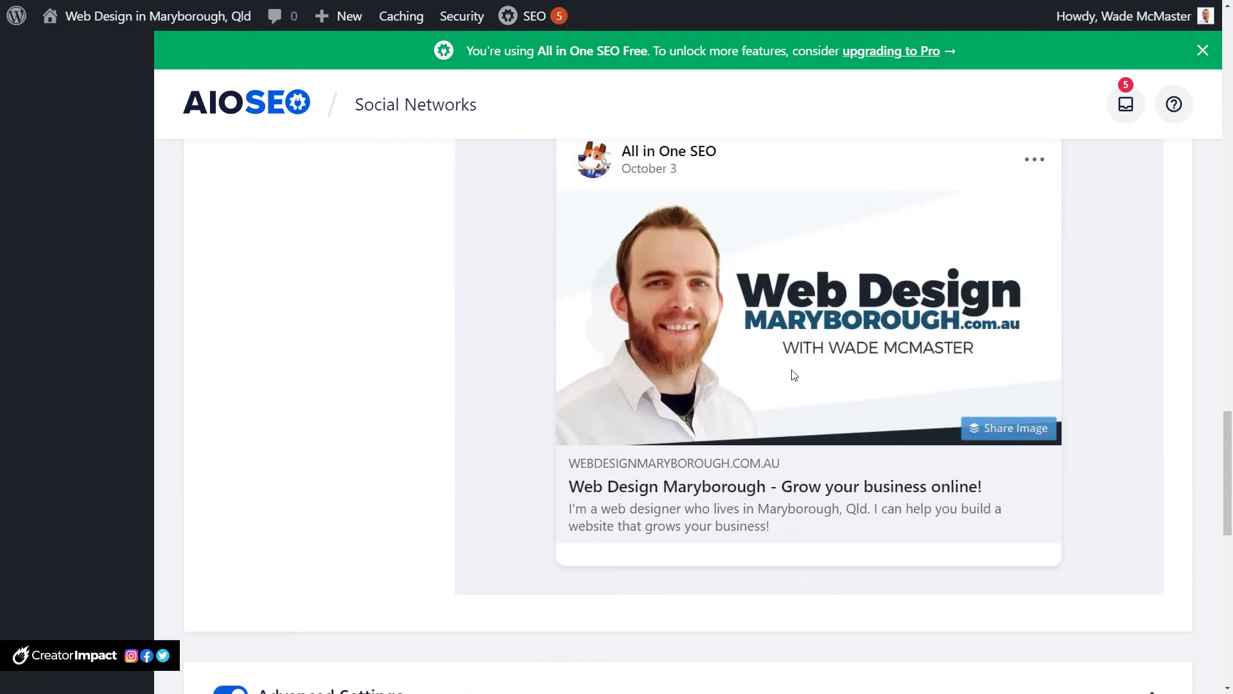
scroll(791, 369, "down", 10)
- Save the Facebook social settings
left_click(1123, 607)
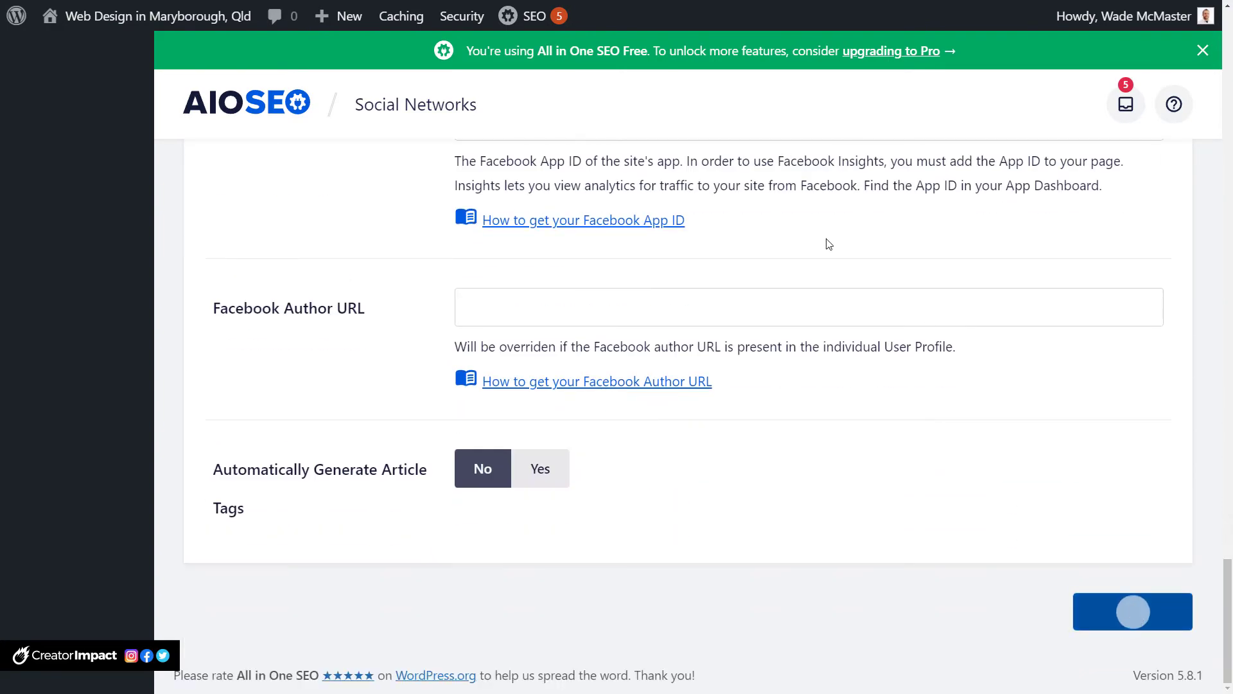
scroll(688, 290, "up", 1)
scroll(688, 290, "up", 15)
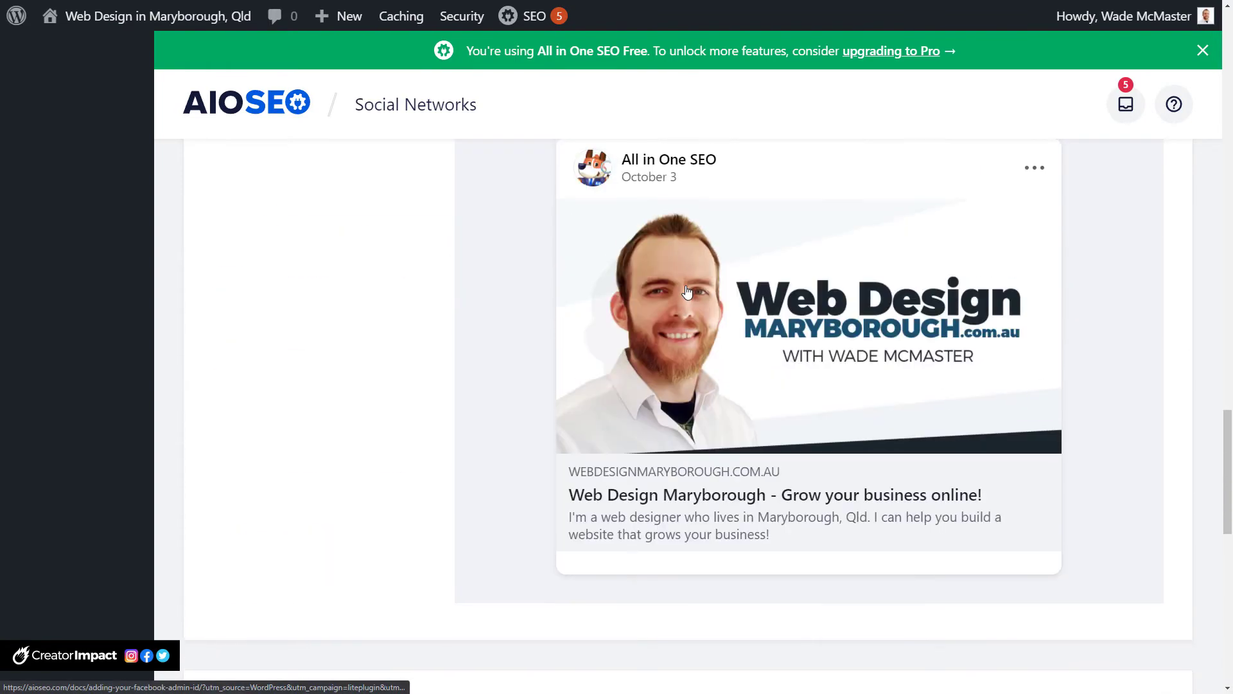
scroll(688, 290, "up", 6)
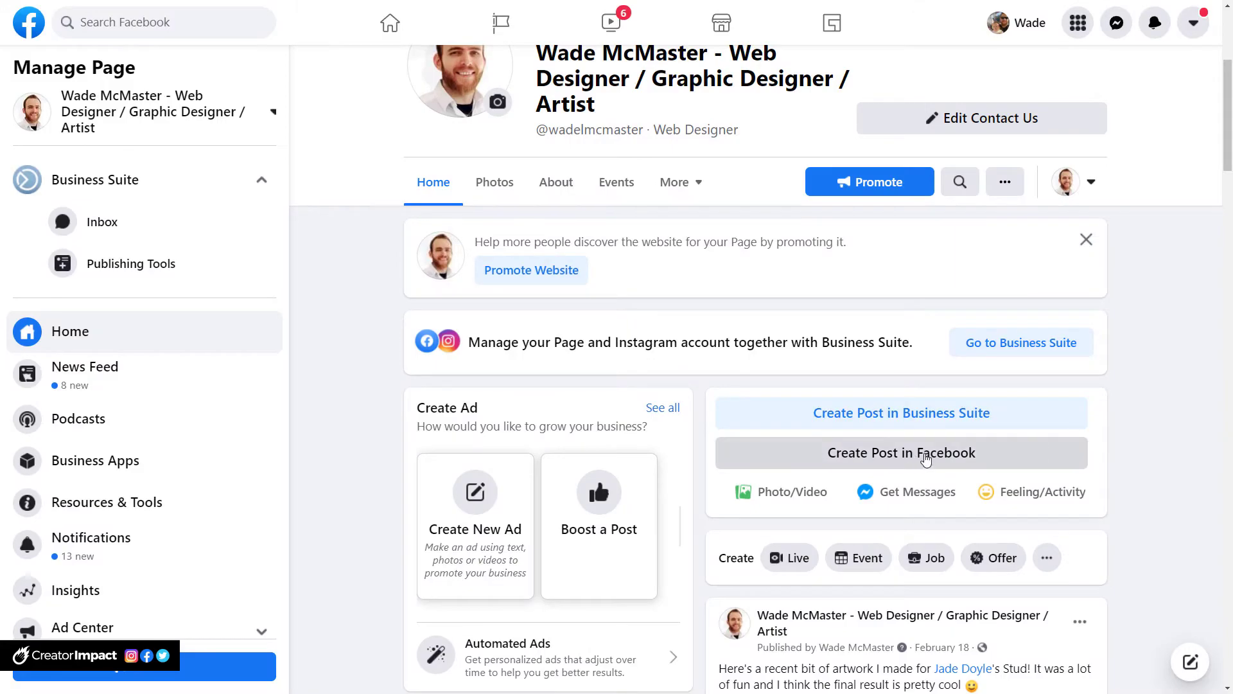
- Write a Facebook Page post 'This is my website' with the site link pasted below
left_click(925, 460)
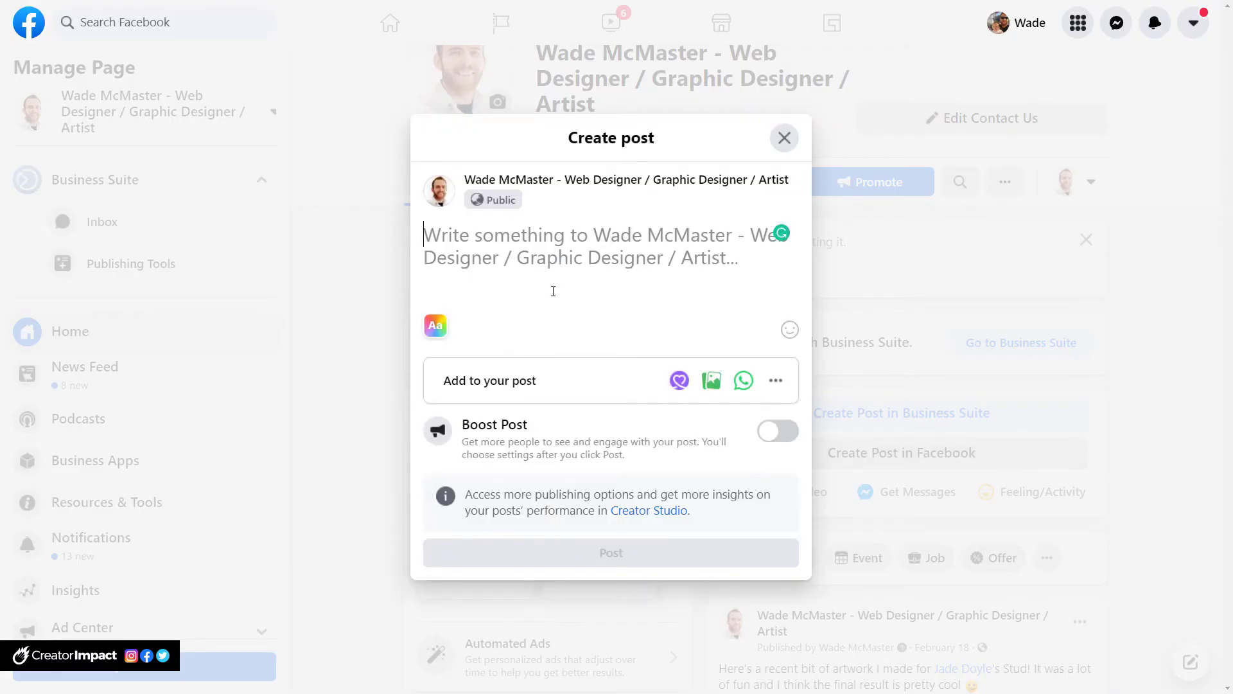
type("This is m")
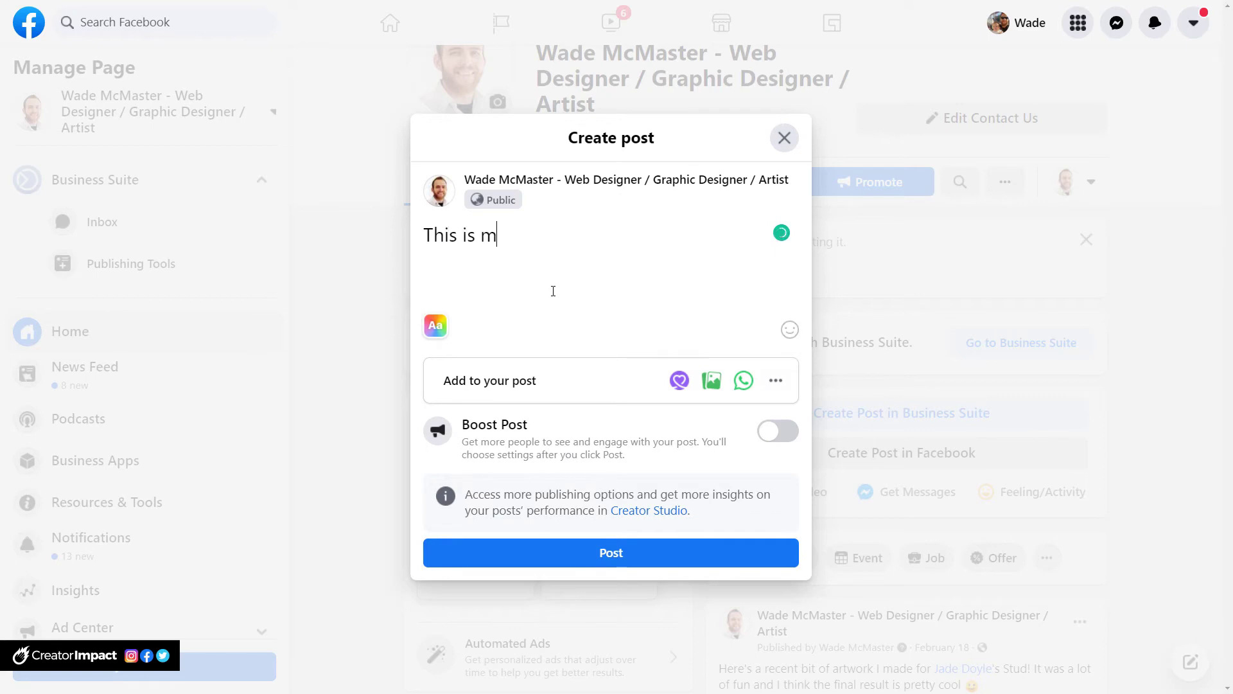
type("y website")
key("Return")
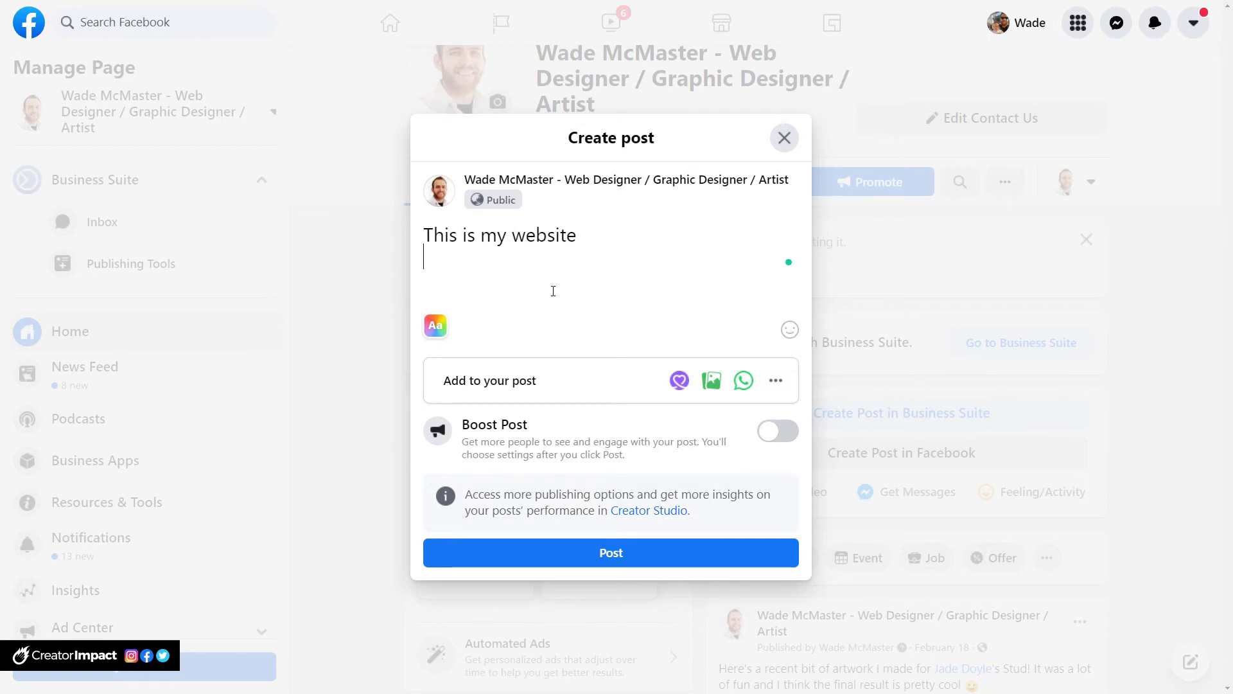
type("https://webdesignmaryborough.com.au/")
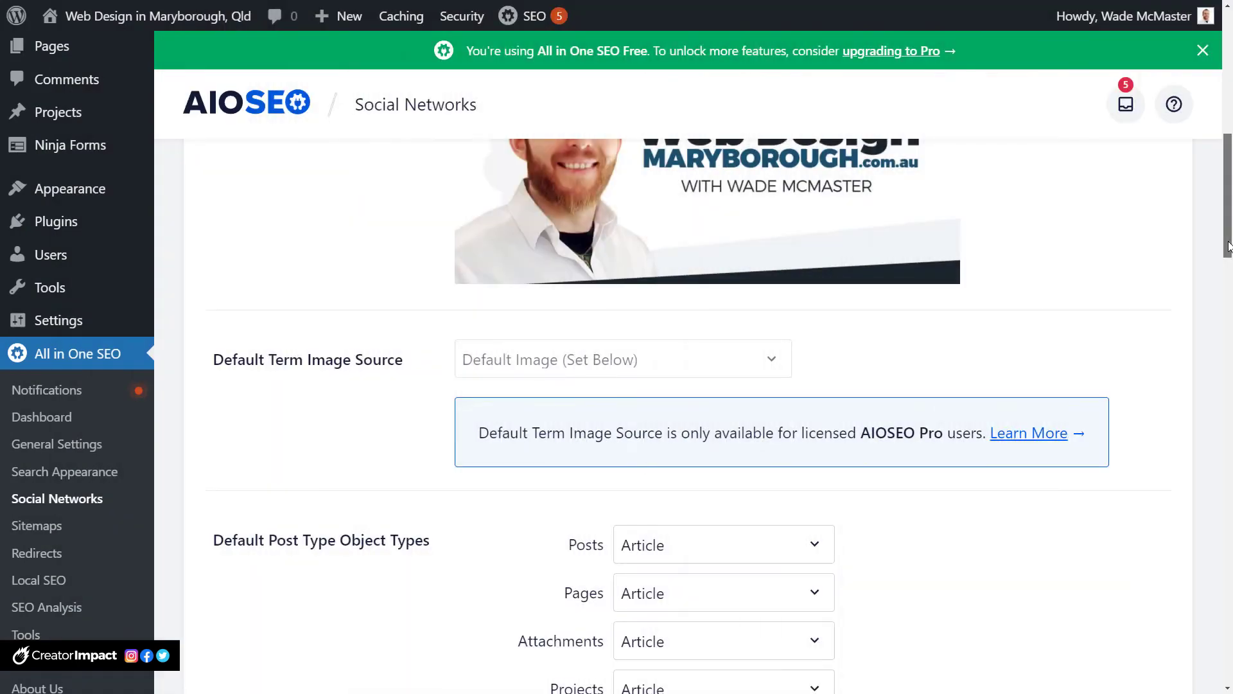
- Enable Twitter Card and set Default Card Type to Summary with Large Image
scroll(1228, 246, "up", 10)
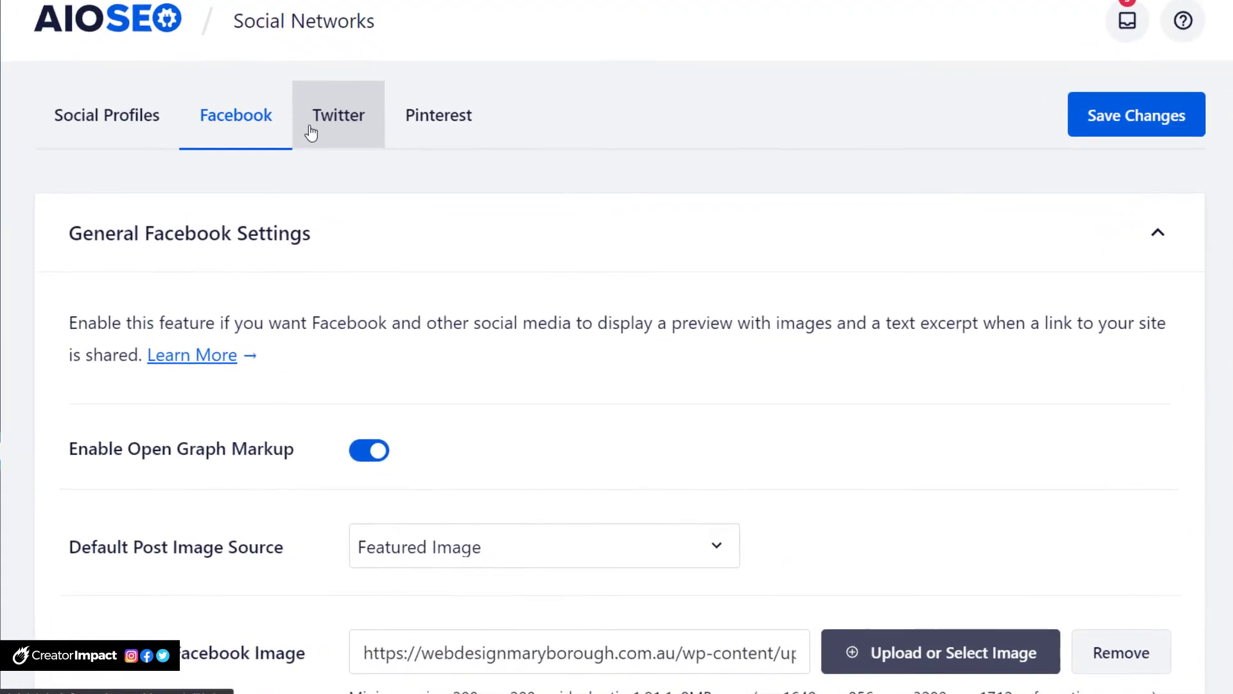
left_click(398, 186)
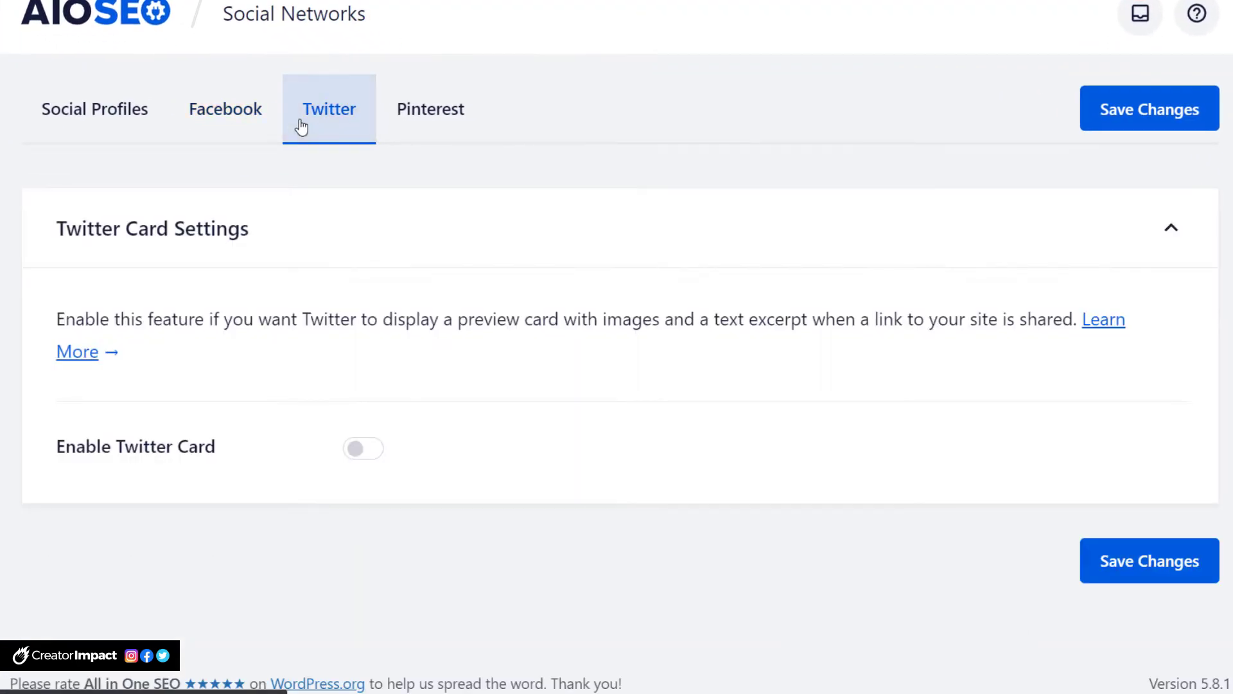
left_click(354, 456)
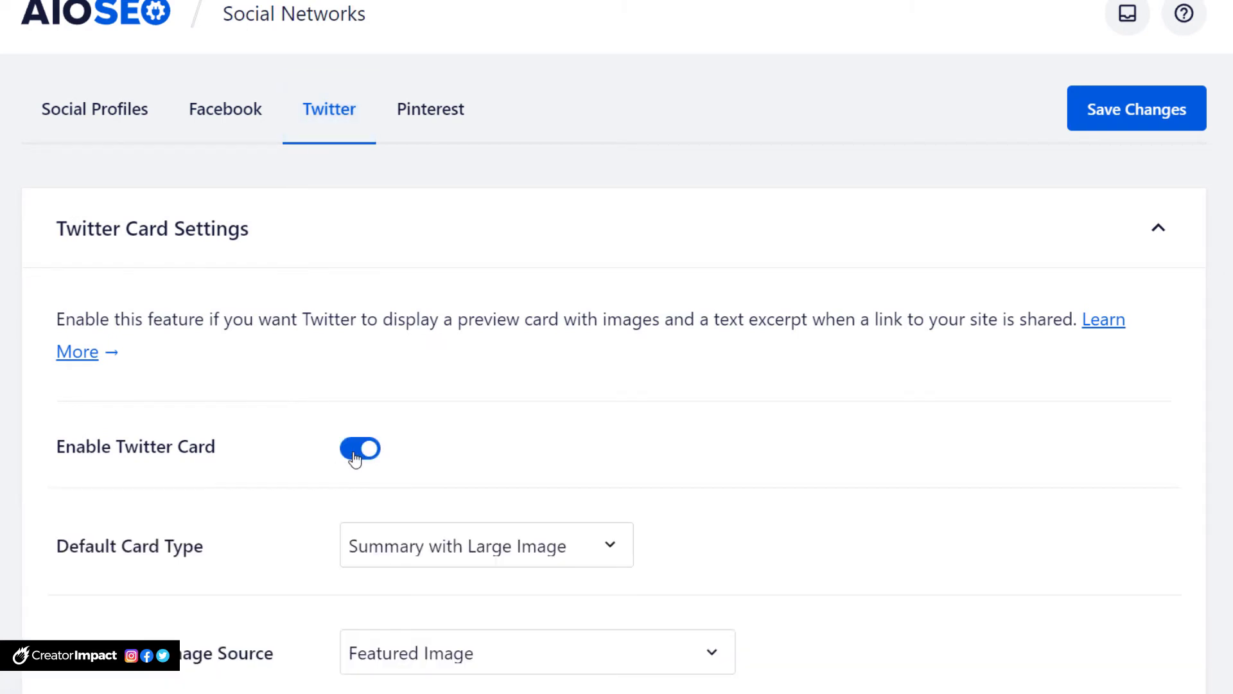
scroll(429, 346, "down", 5)
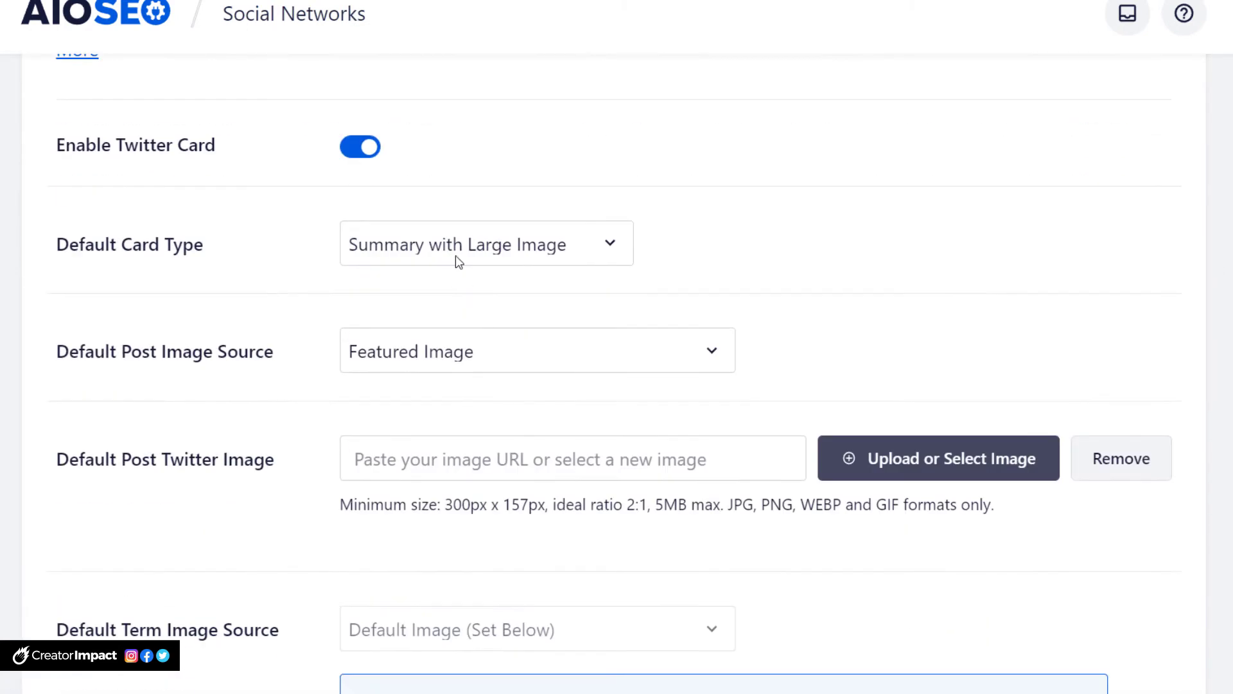
left_click(458, 260)
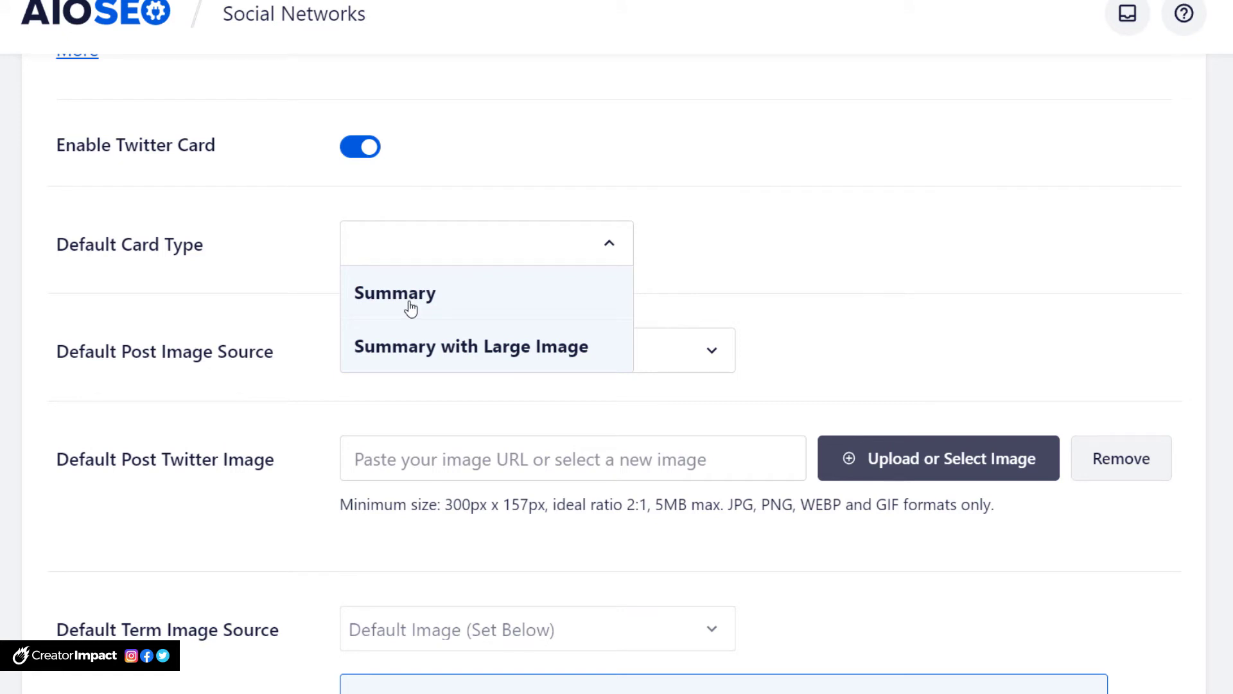
left_click(415, 350)
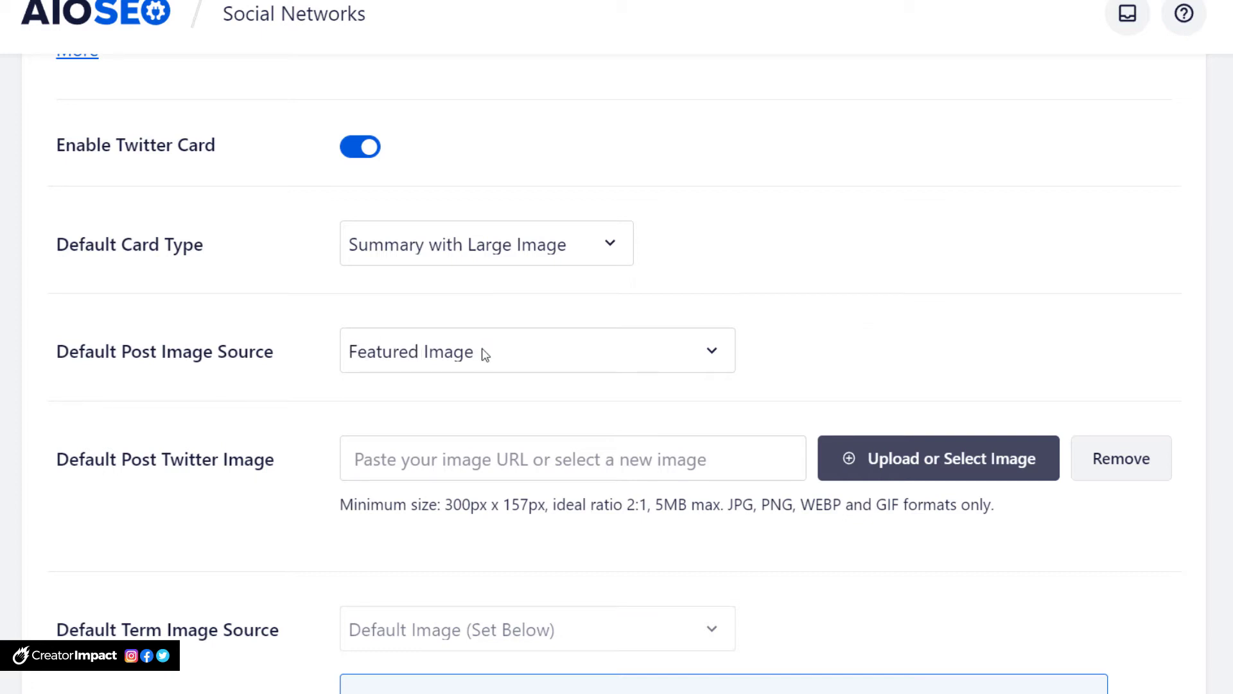
- Set the Web Design Maryborough social image as the default post Twitter image
left_click(912, 457)
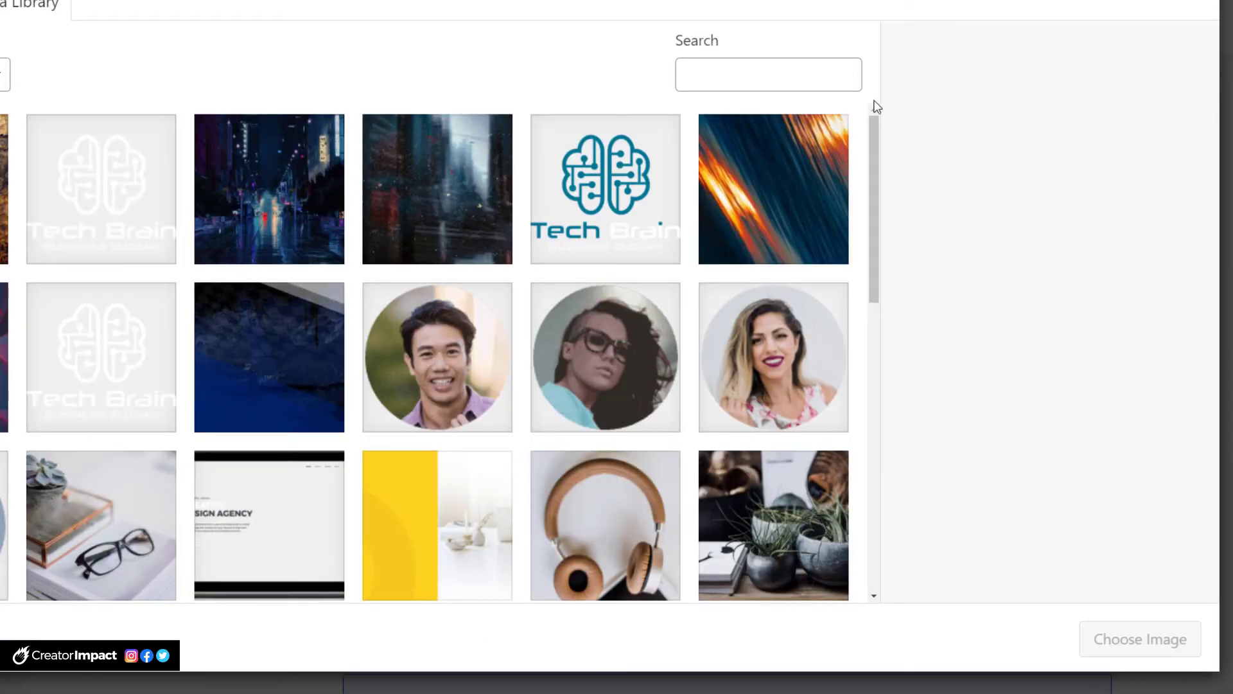
left_click_drag(873, 148, 873, 359)
scroll(762, 283, "down", 3)
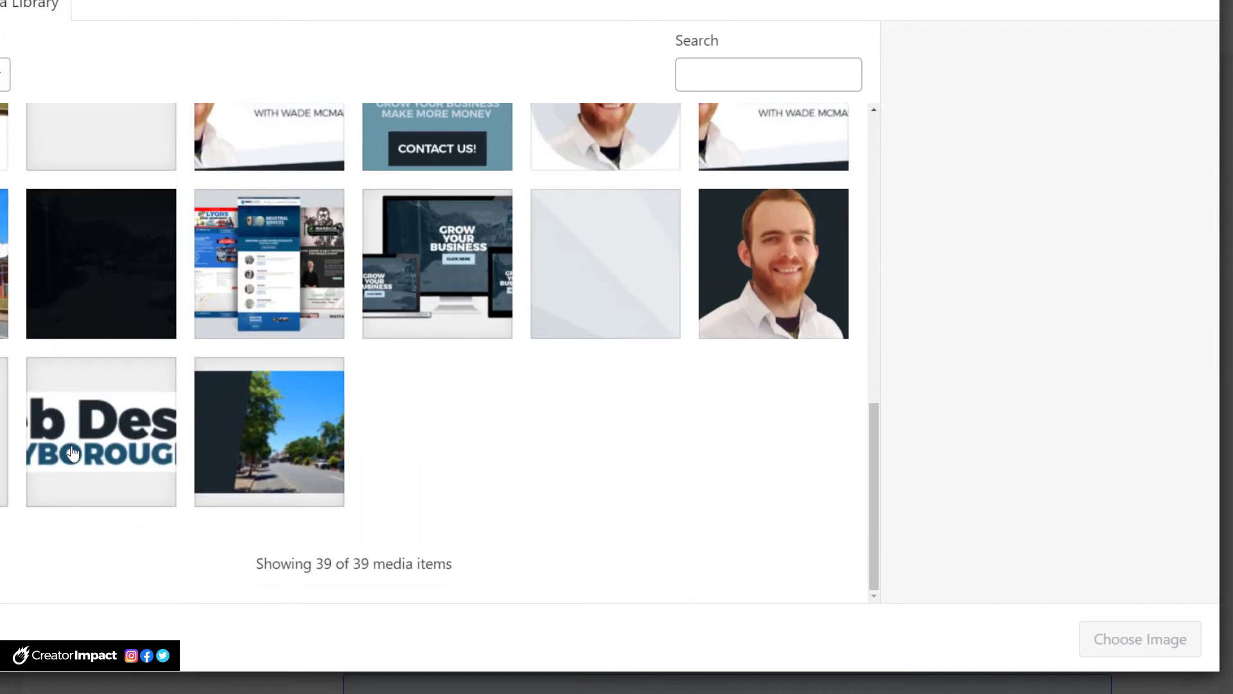
scroll(445, 449, "up", 3)
left_click(714, 332)
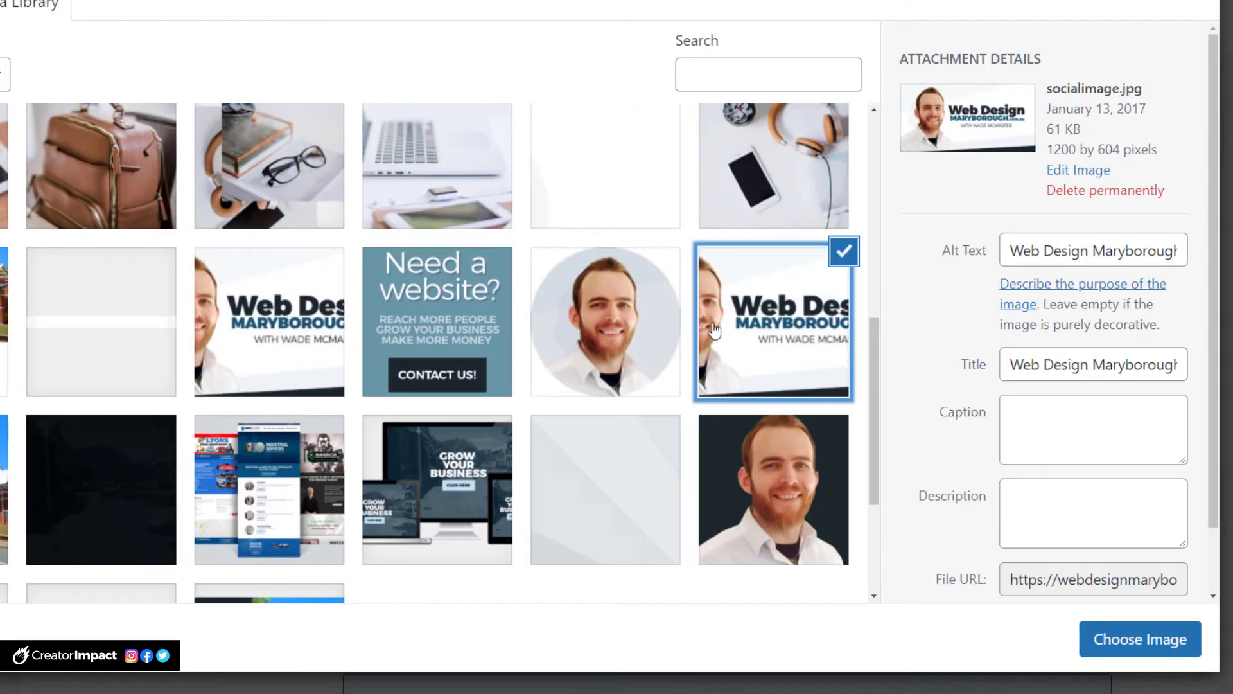
left_click(1150, 638)
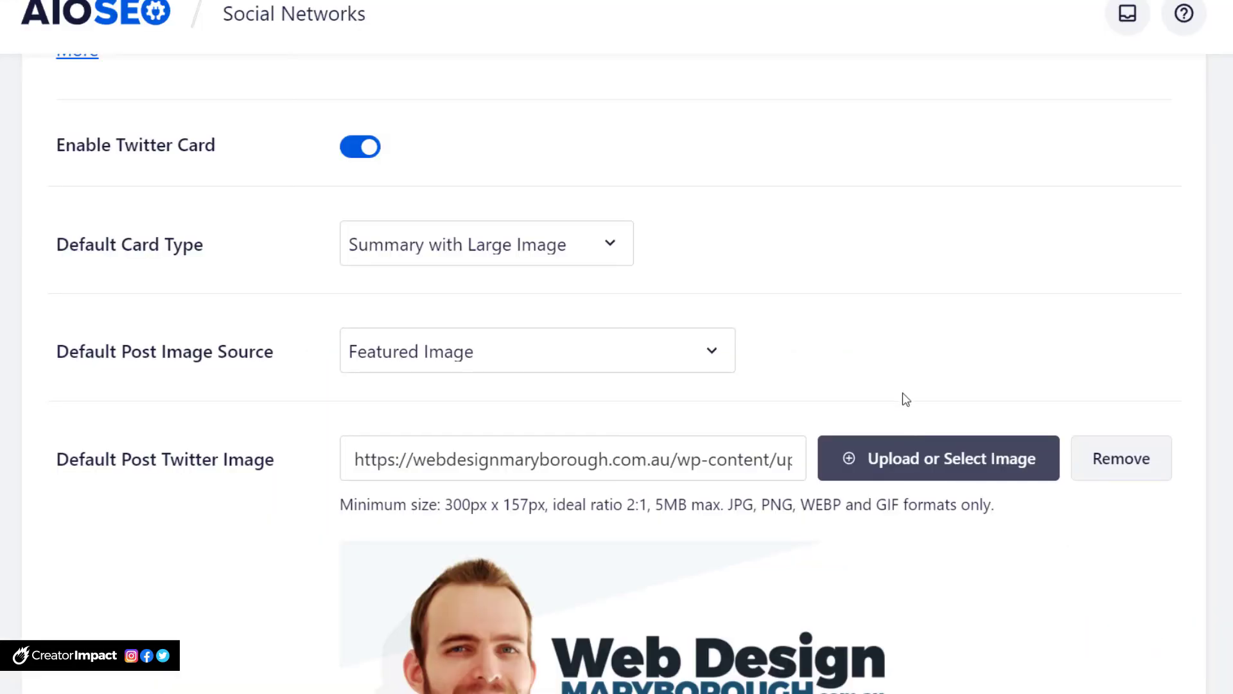
- Set Additional Data to Enabled for Twitter on posts and pages
scroll(722, 190, "down", 3)
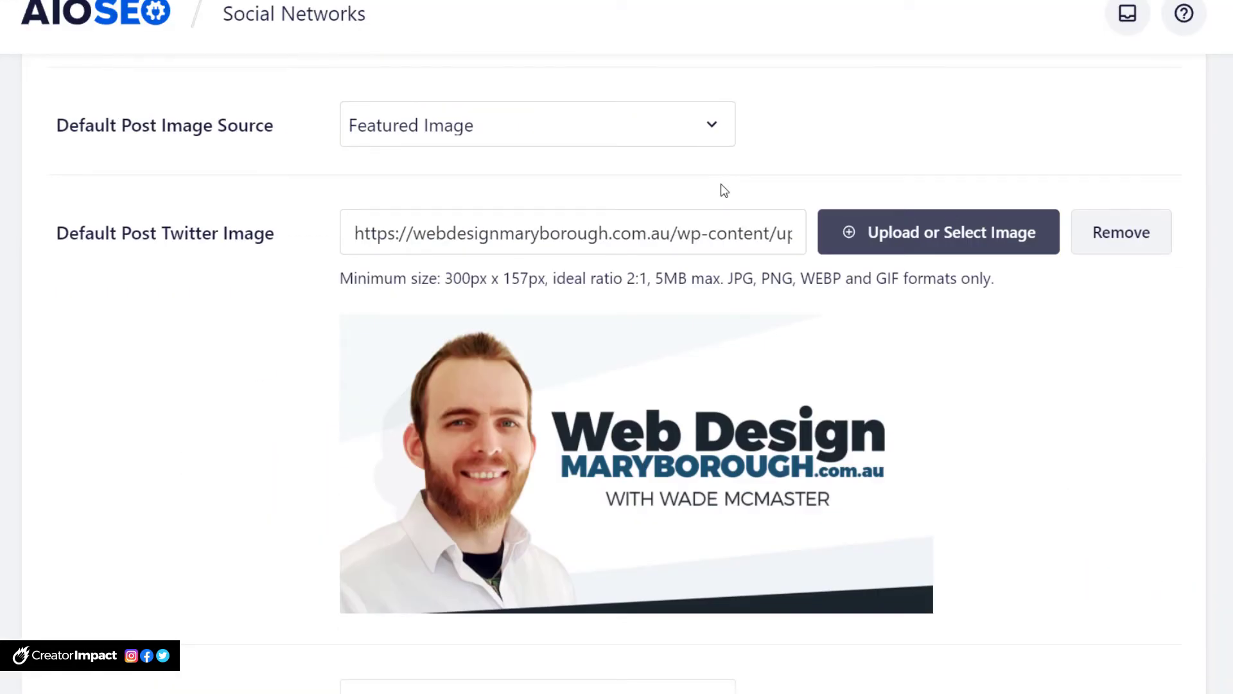
scroll(607, 187, "down", 4)
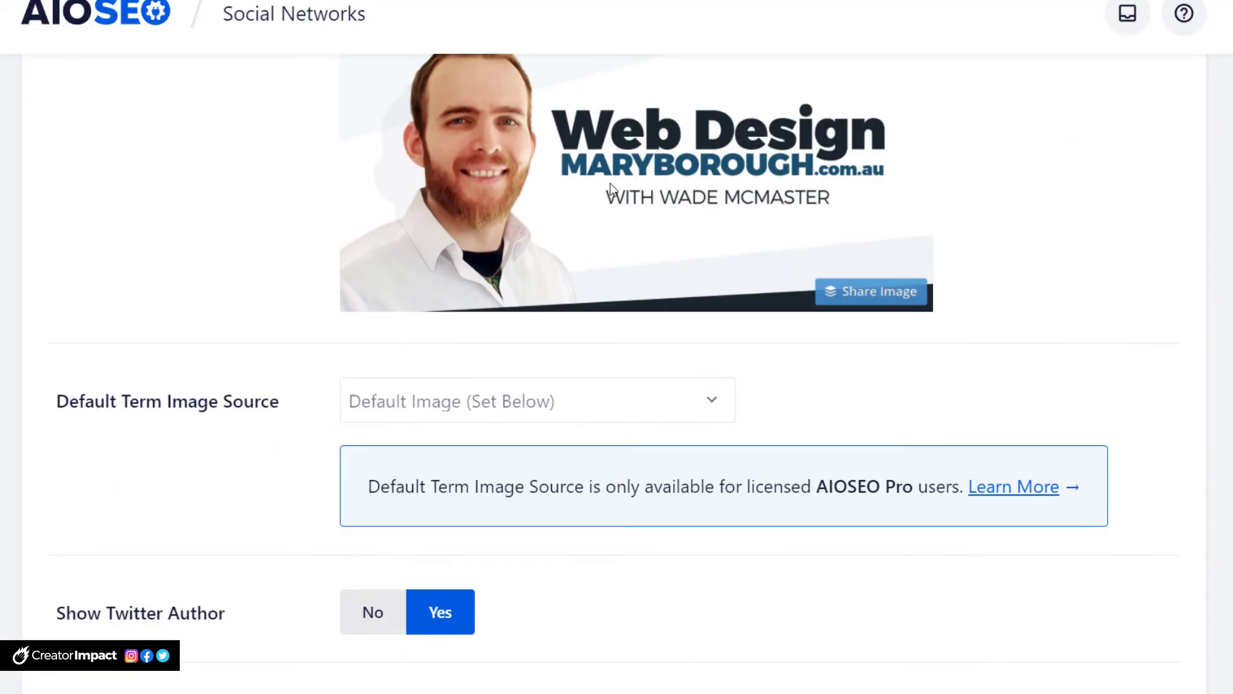
scroll(629, 191, "down", 1)
scroll(651, 193, "down", 3)
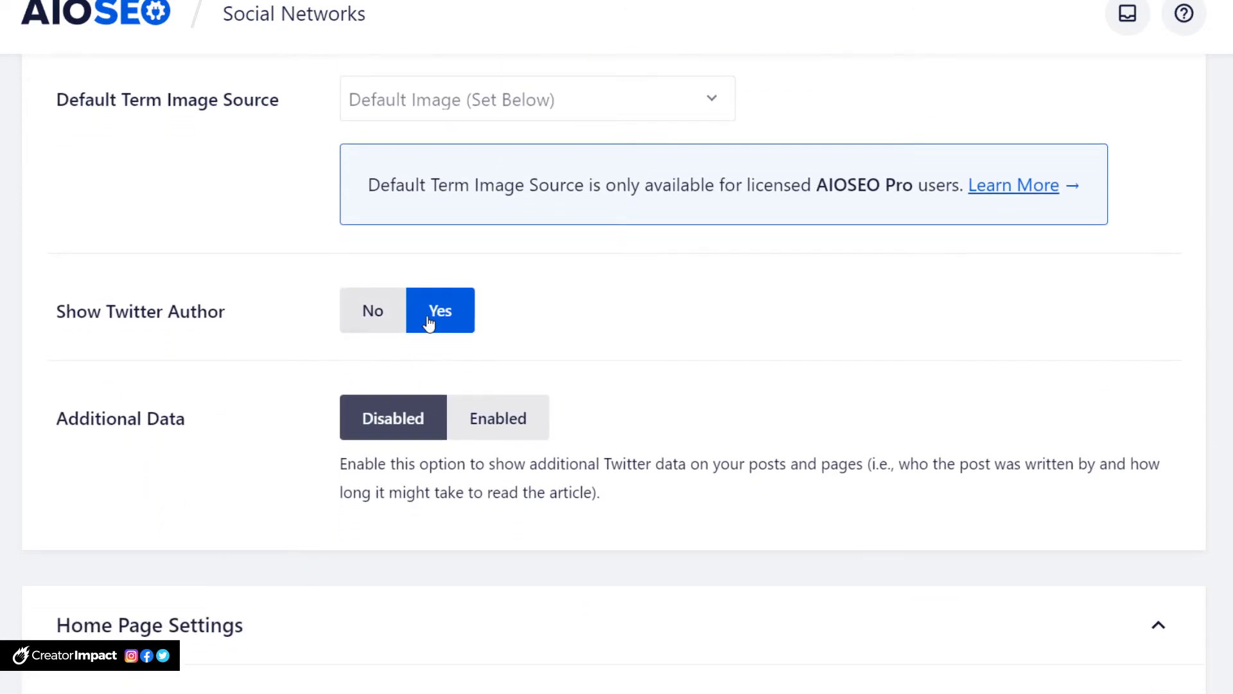
scroll(56, 301, "down", 2)
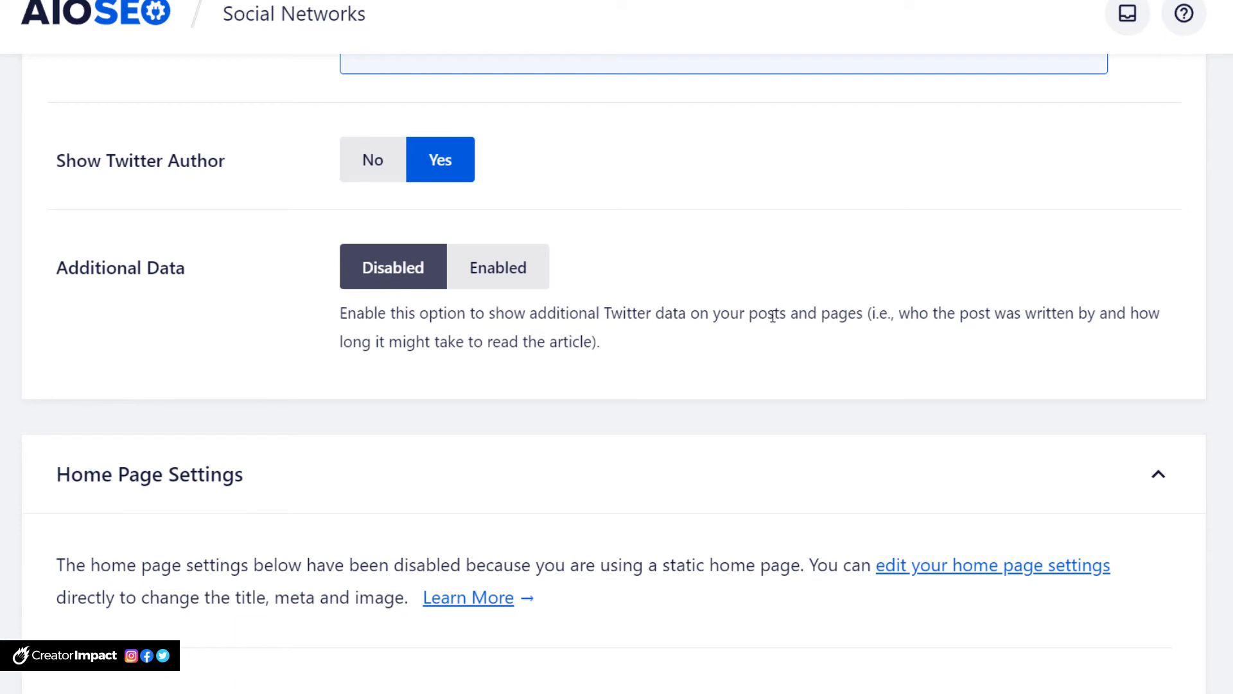
left_click(496, 283)
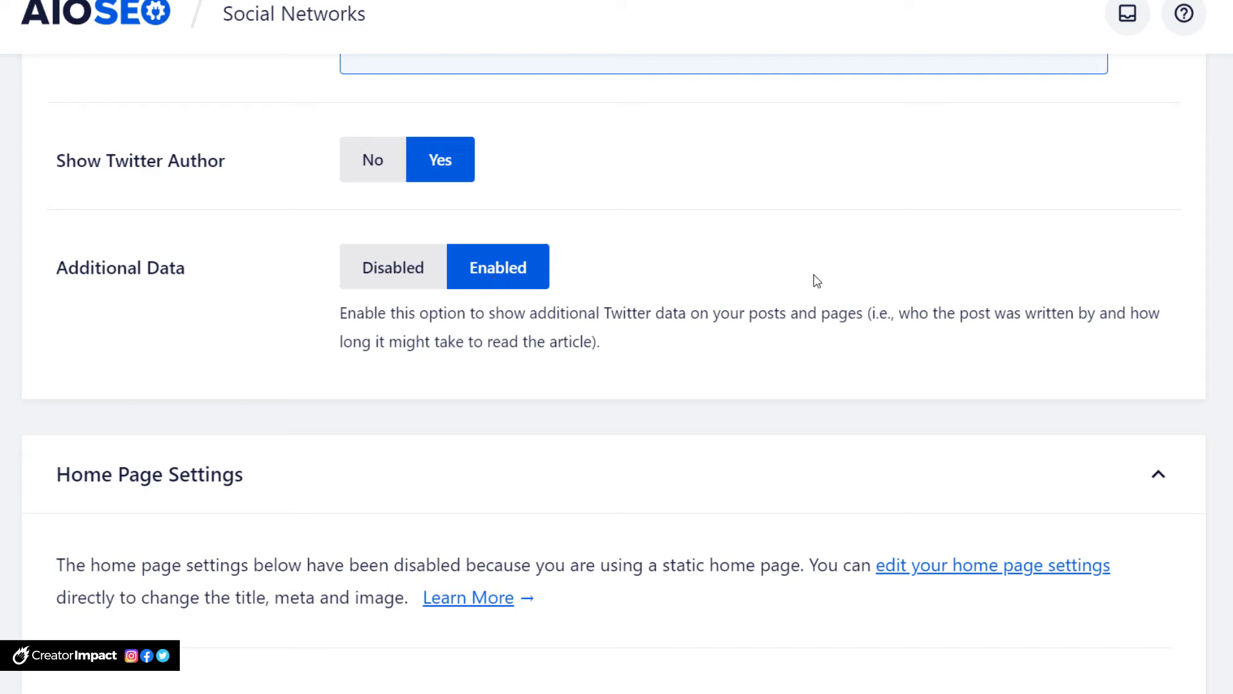
- Save the Twitter card settings
scroll(630, 141, "down", 2)
scroll(604, 183, "down", 6)
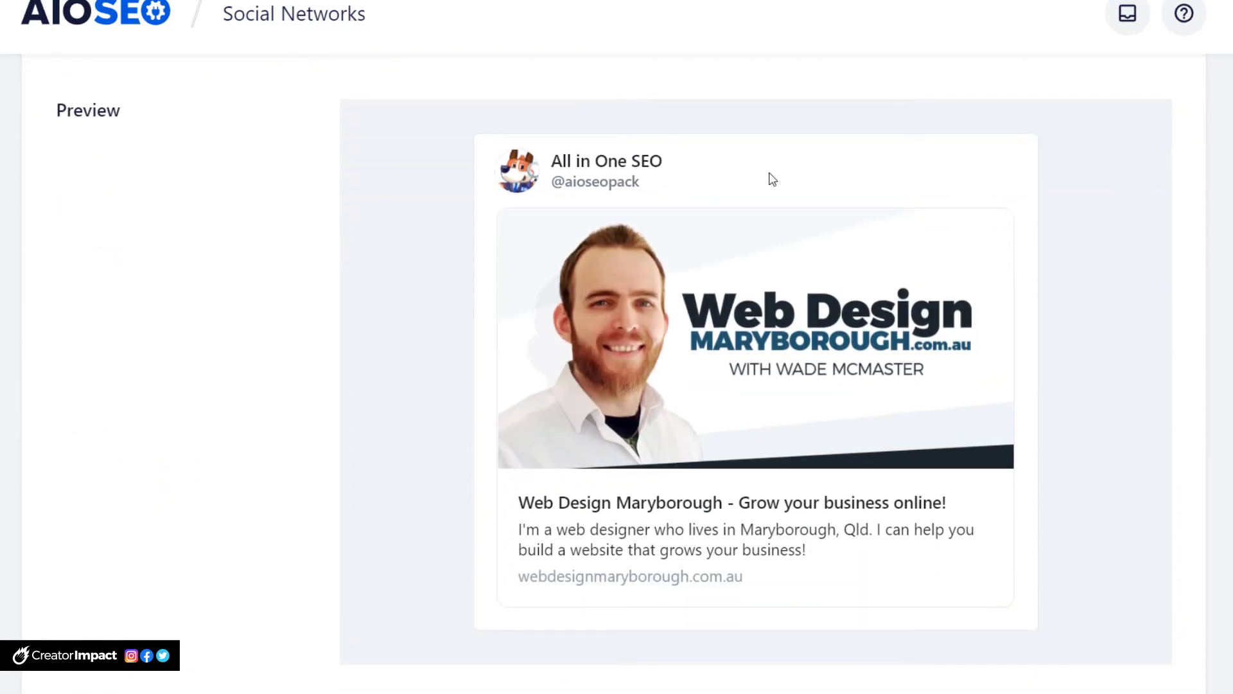
scroll(526, 376, "up", 3)
scroll(528, 375, "down", 5)
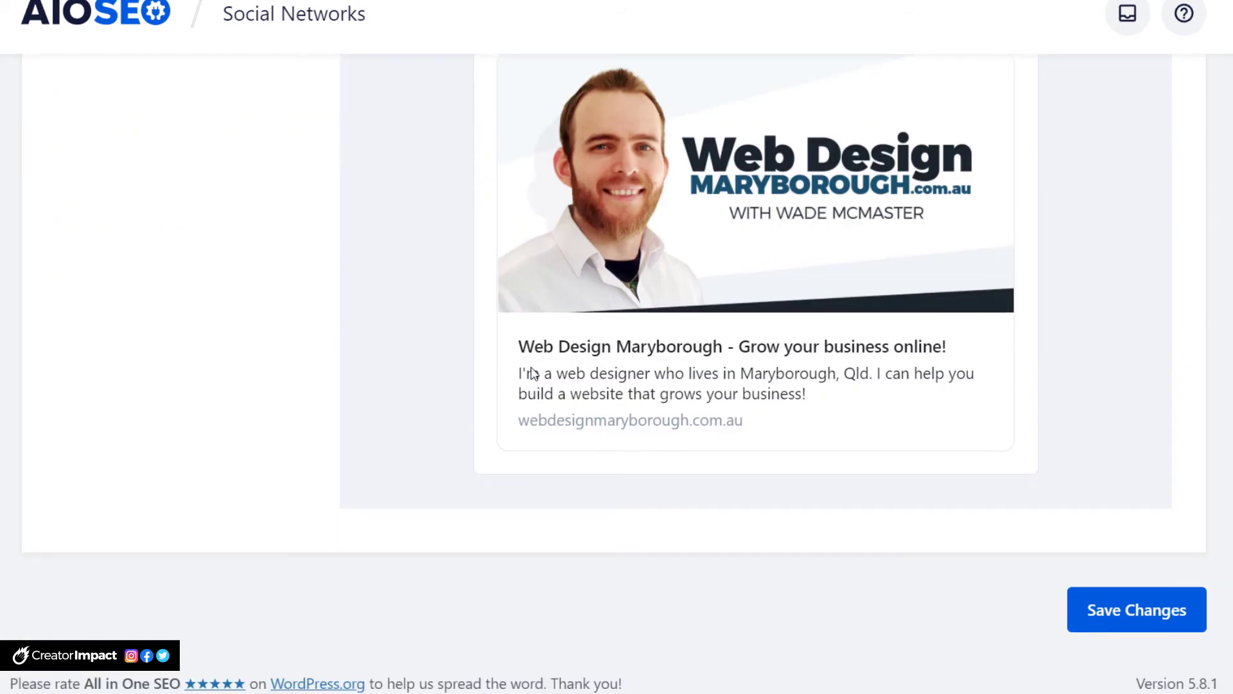
left_click(1131, 622)
- Open All in One SEO's Pinterest tab and focus its empty Verification Code field
scroll(1136, 622, "up", 15)
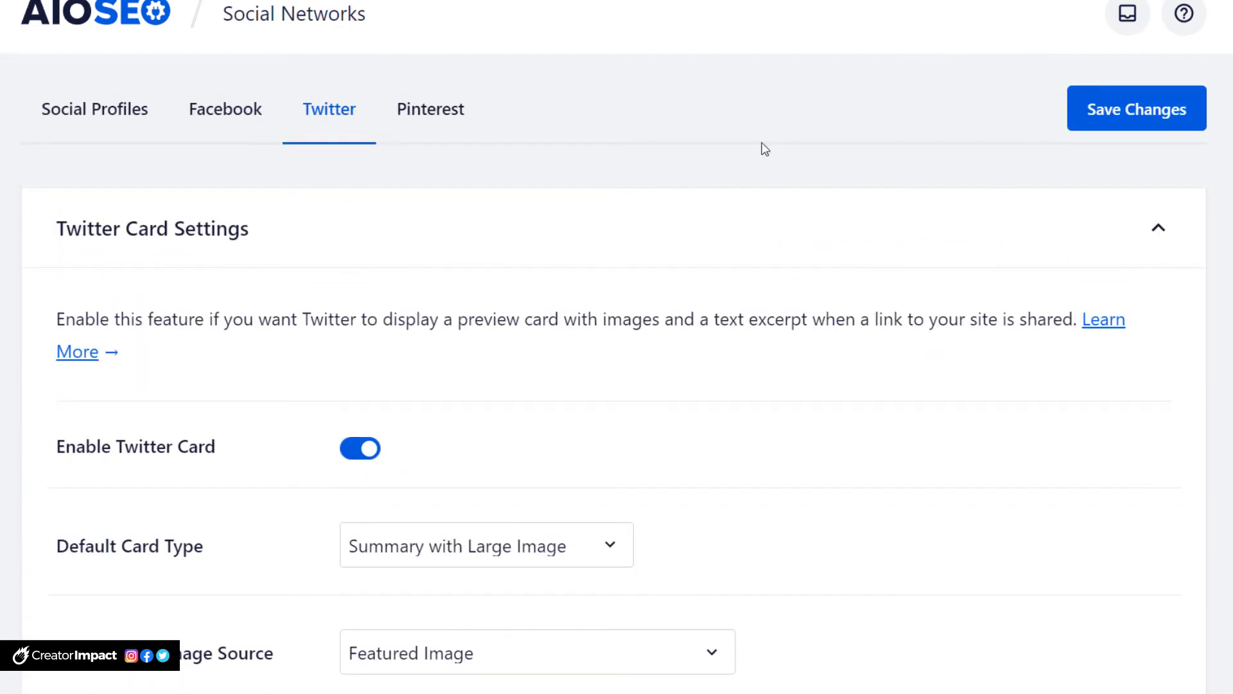
left_click(454, 116)
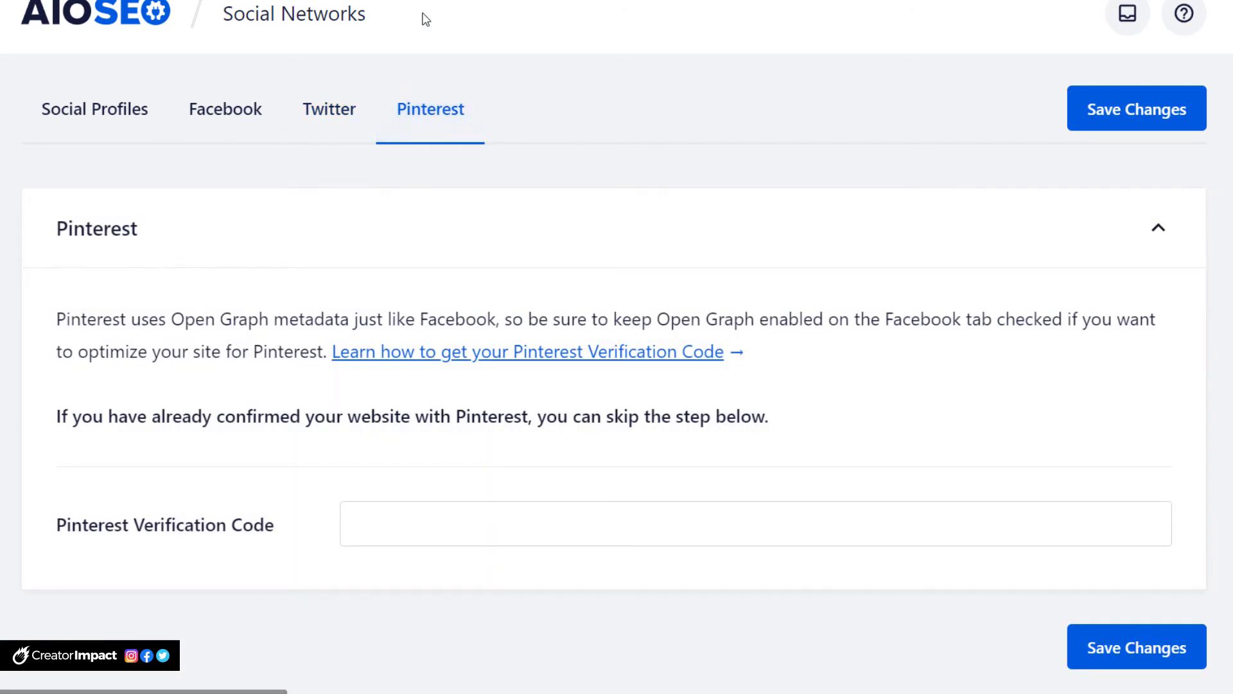
left_click(400, 517)
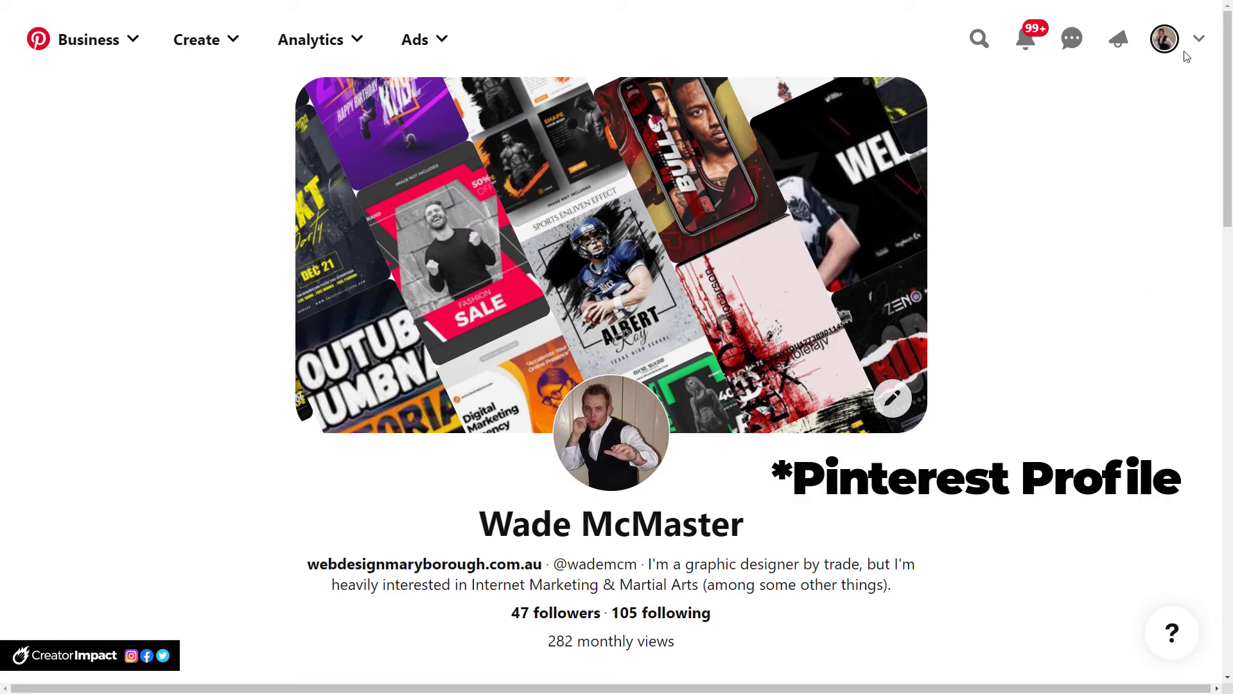
- Open Pinterest account Settings, check the profile's Website field, then go to the Claim page
left_click(1198, 39)
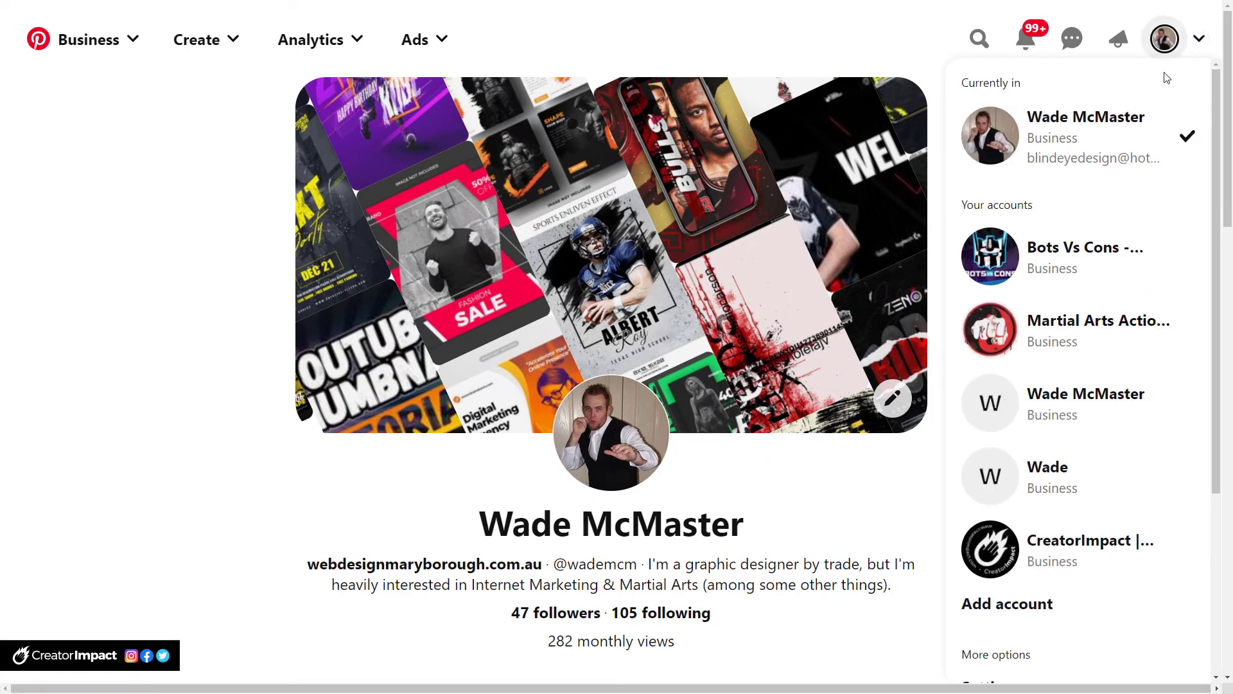
scroll(1028, 504, "down", 2)
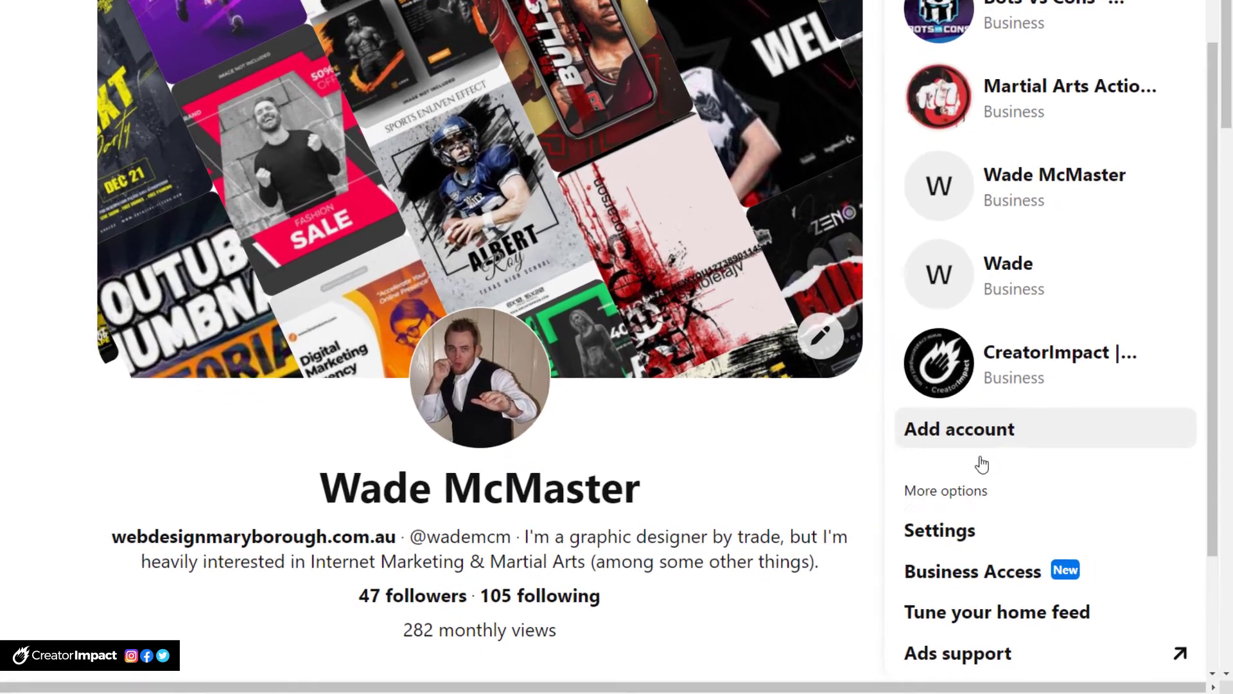
left_click(970, 530)
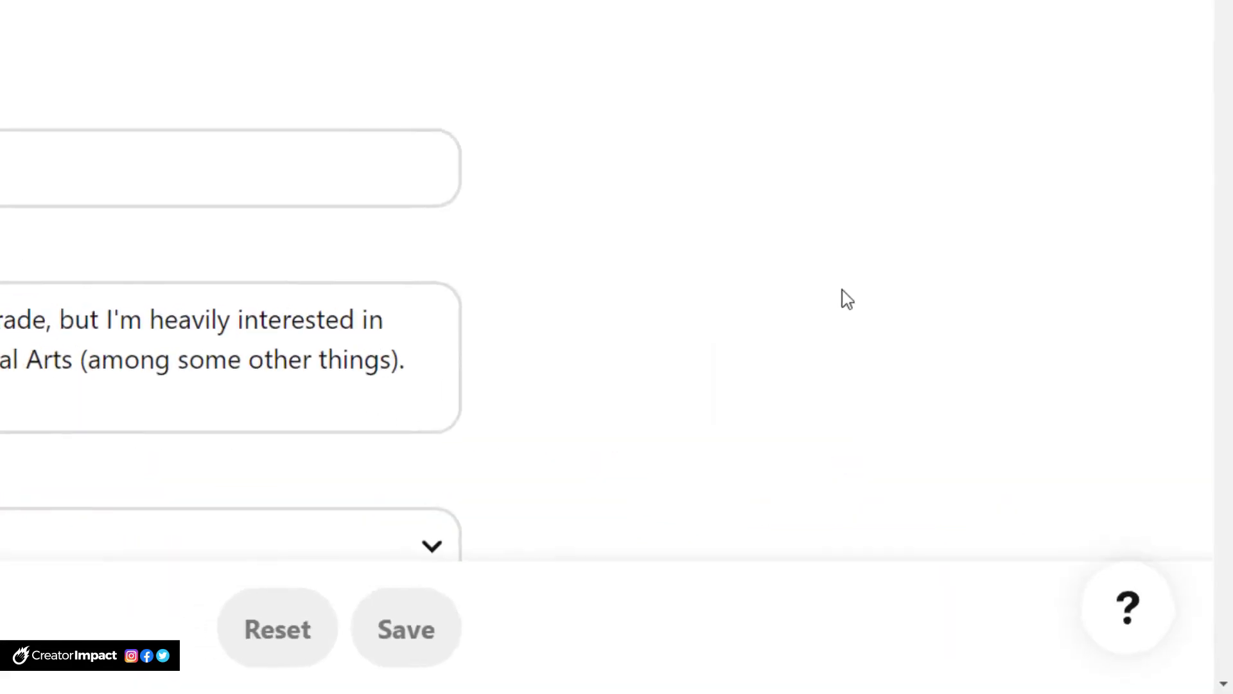
scroll(634, 275, "down", 4)
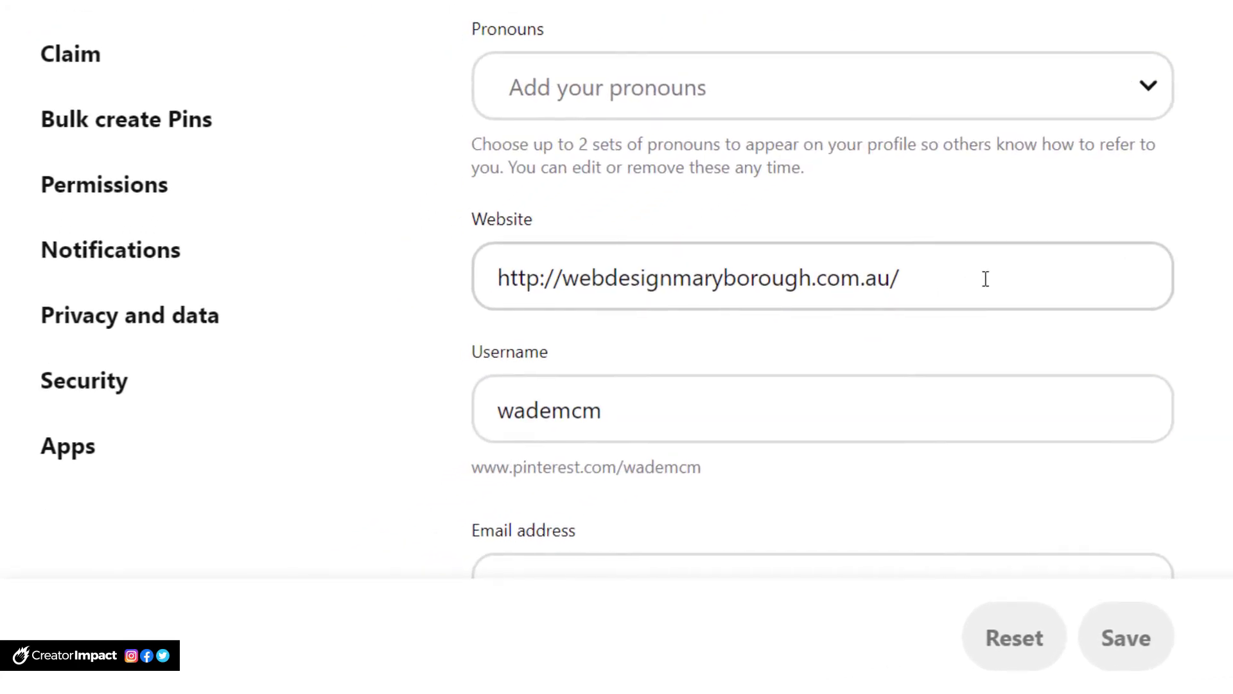
left_click(957, 271)
left_click(1132, 189)
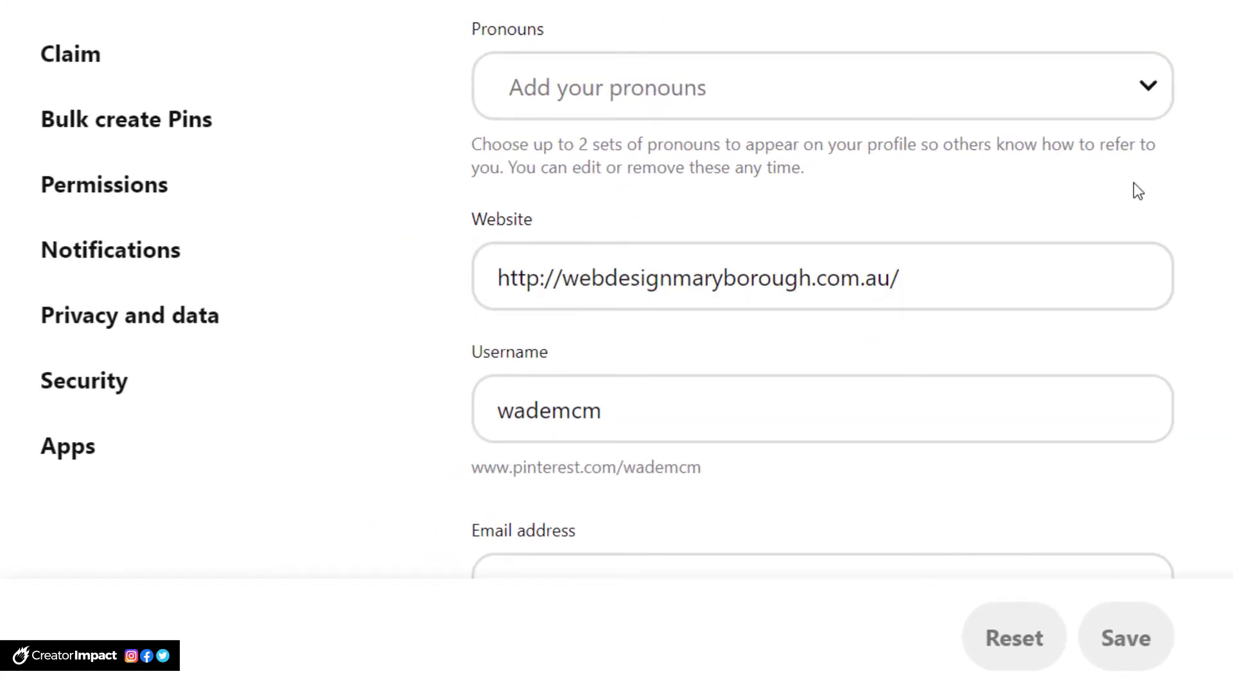
left_click(62, 60)
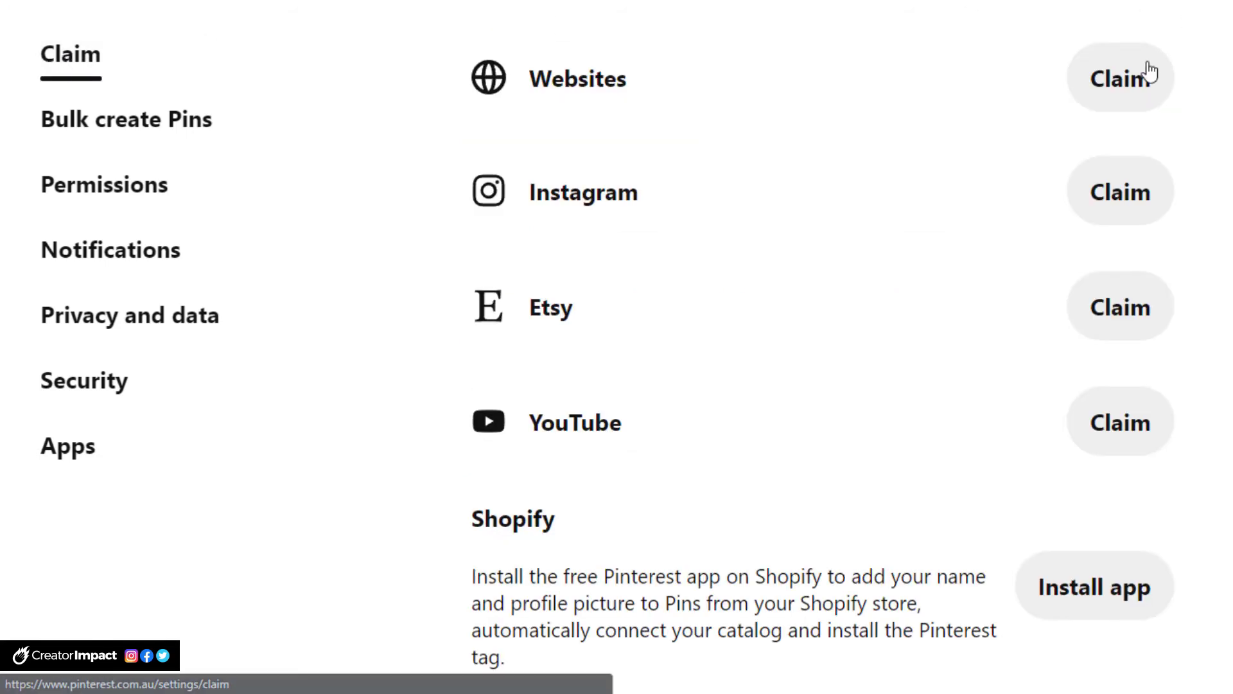
- Start claiming the website on Pinterest, copy its HTML verification tag, and continue to Verify
left_click(1132, 88)
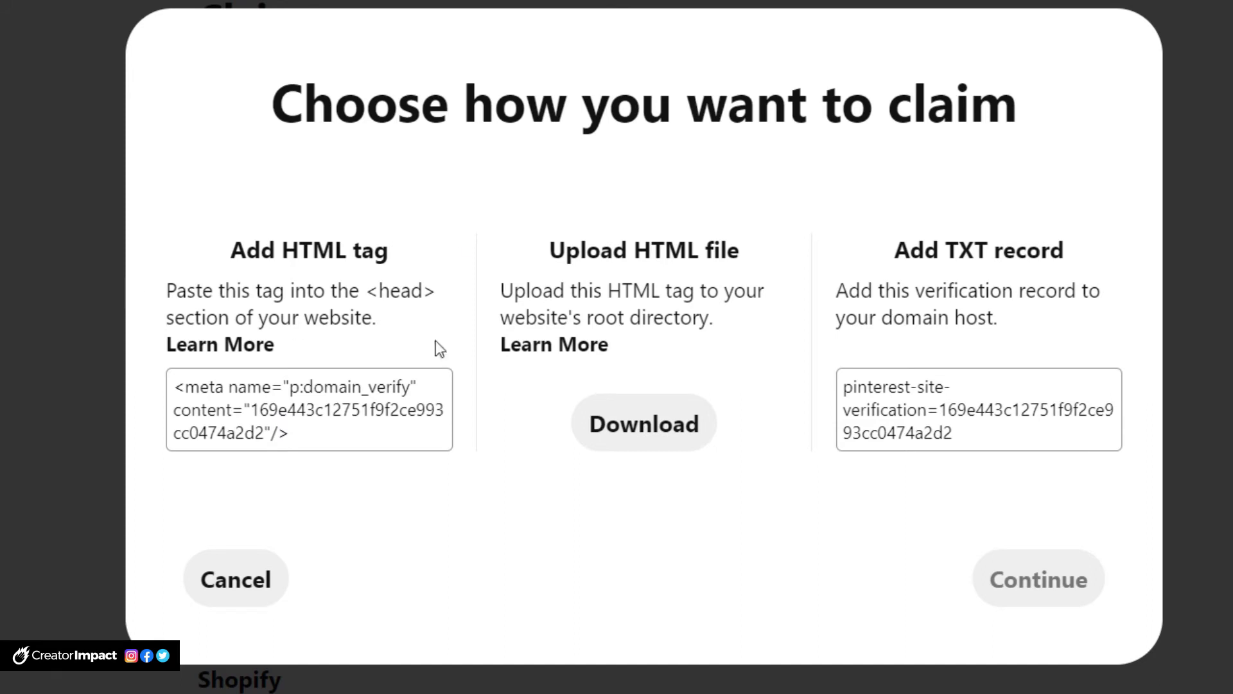
left_click_drag(232, 249, 389, 251)
left_click(342, 421)
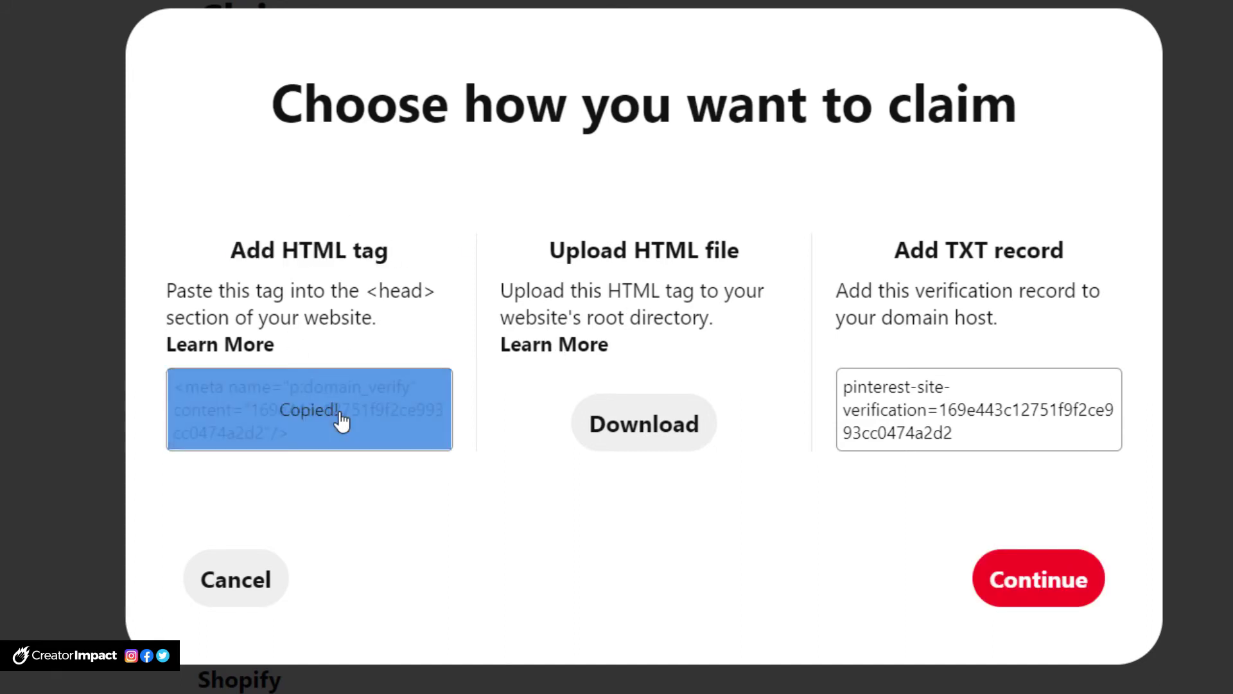
left_click(1013, 588)
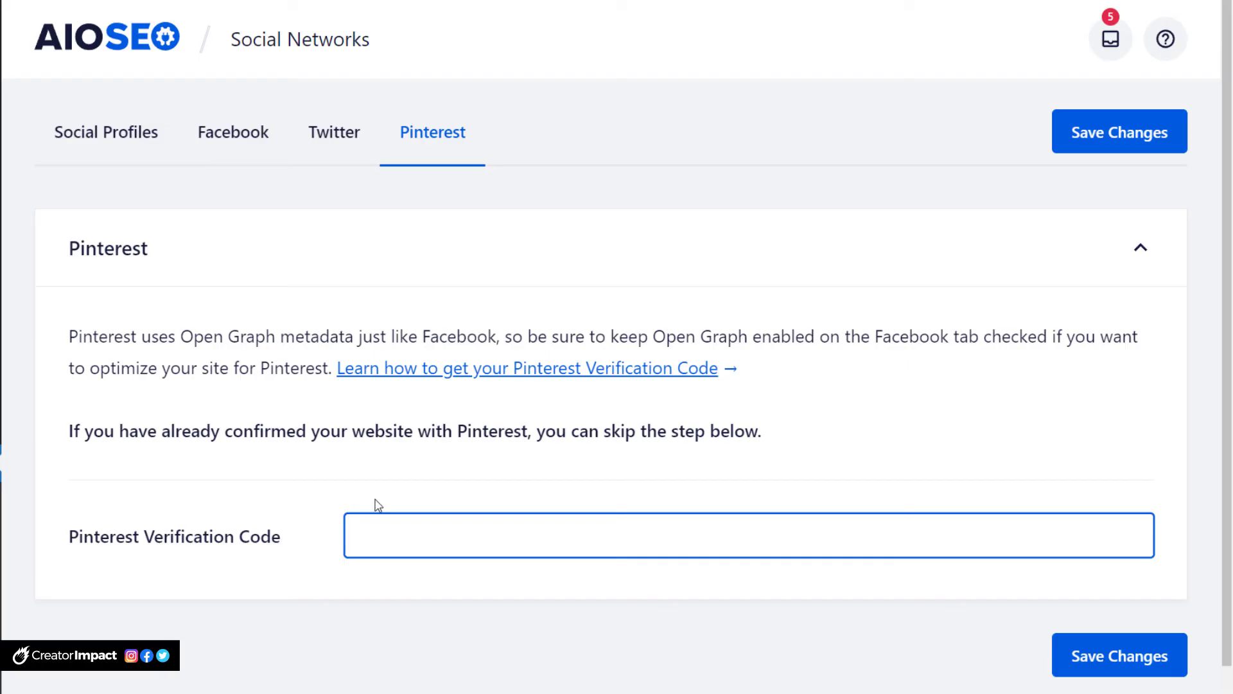
- Paste Pinterest's meta tag into the Pinterest Verification Code field and save the settings
right_click(384, 537)
left_click(425, 414)
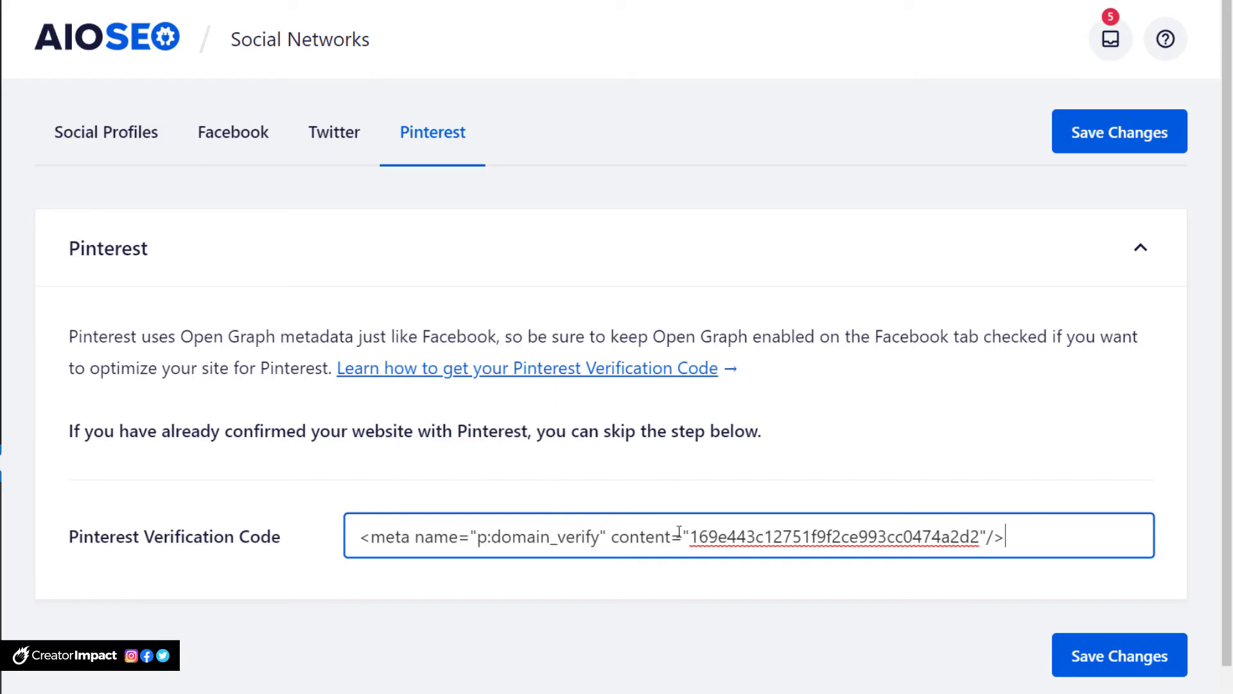
left_click_drag(690, 535, 341, 540)
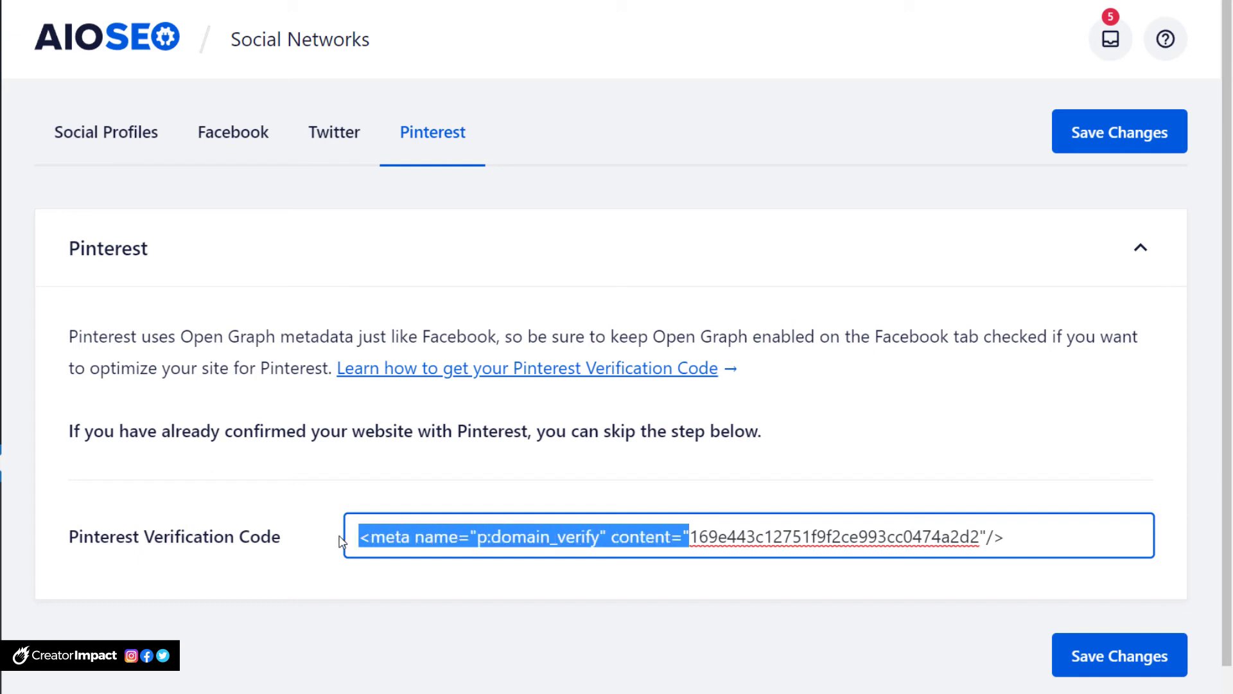
left_click_drag(690, 536, 737, 537)
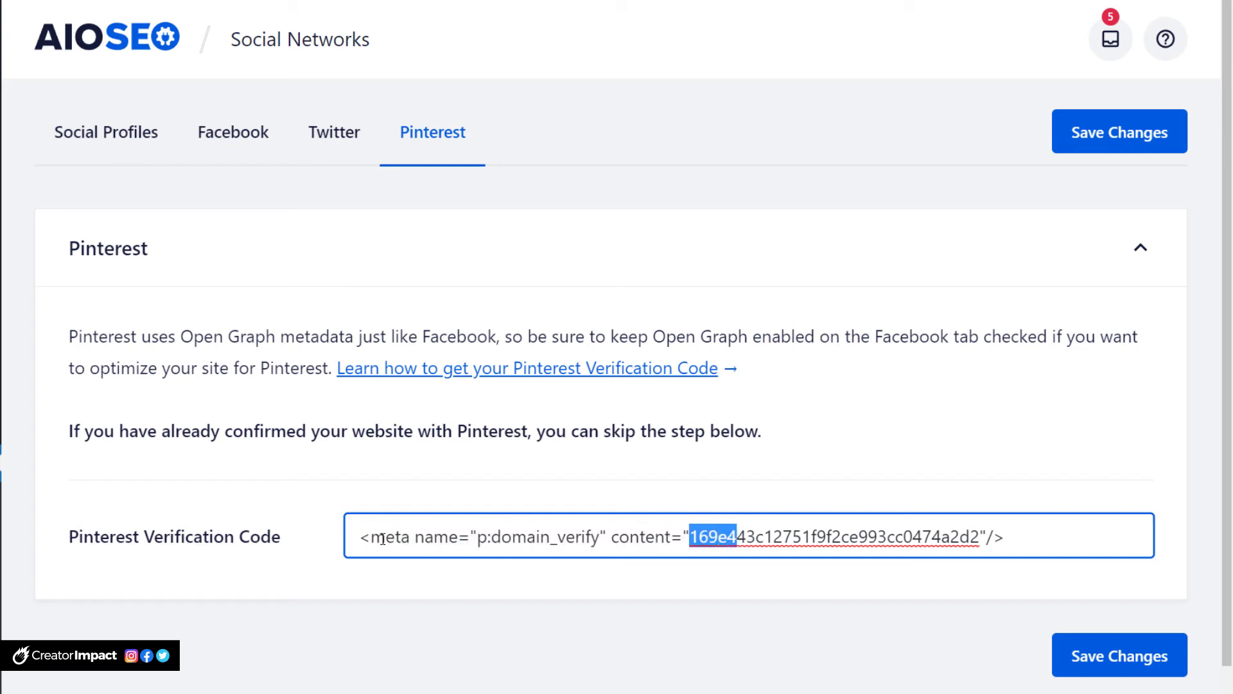
left_click_drag(361, 537, 1116, 535)
left_click(1083, 535)
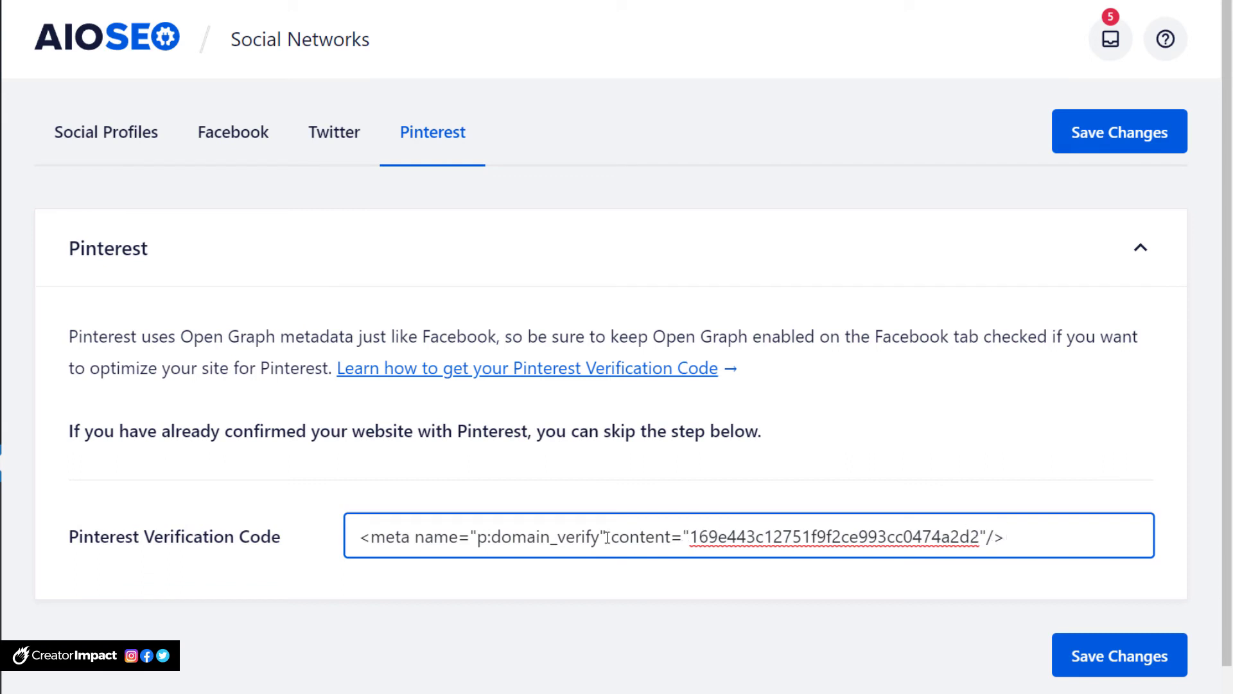
left_click(1120, 655)
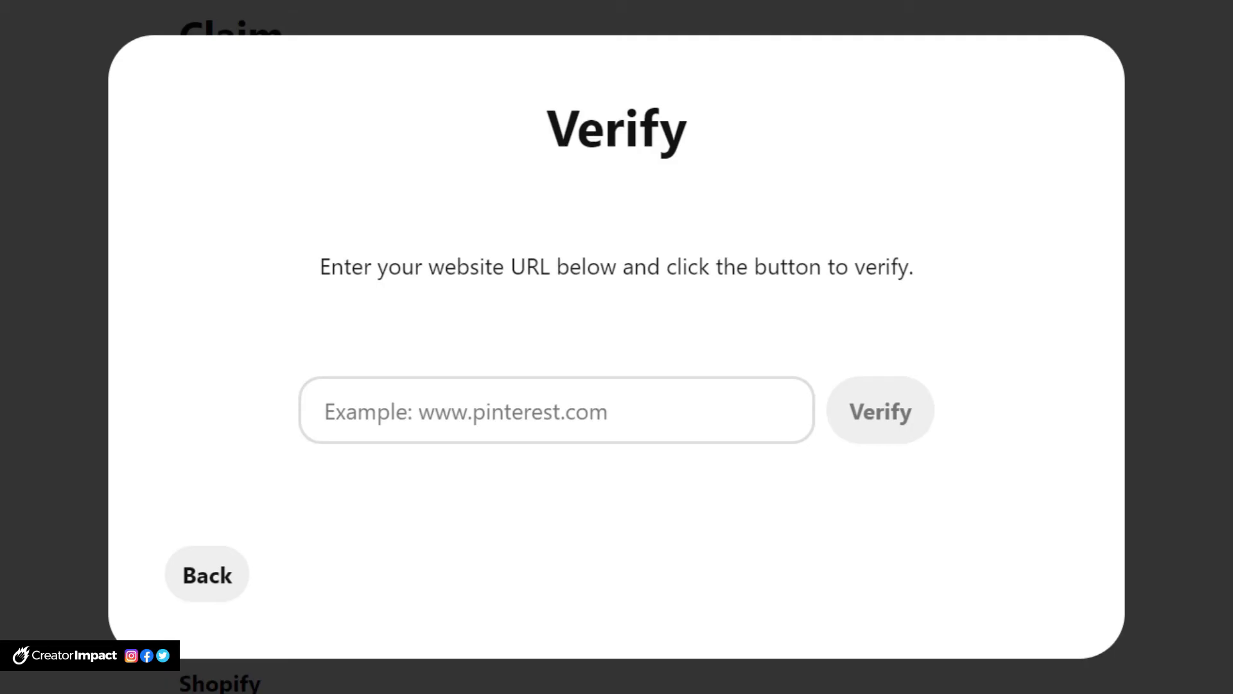
left_click(642, 424)
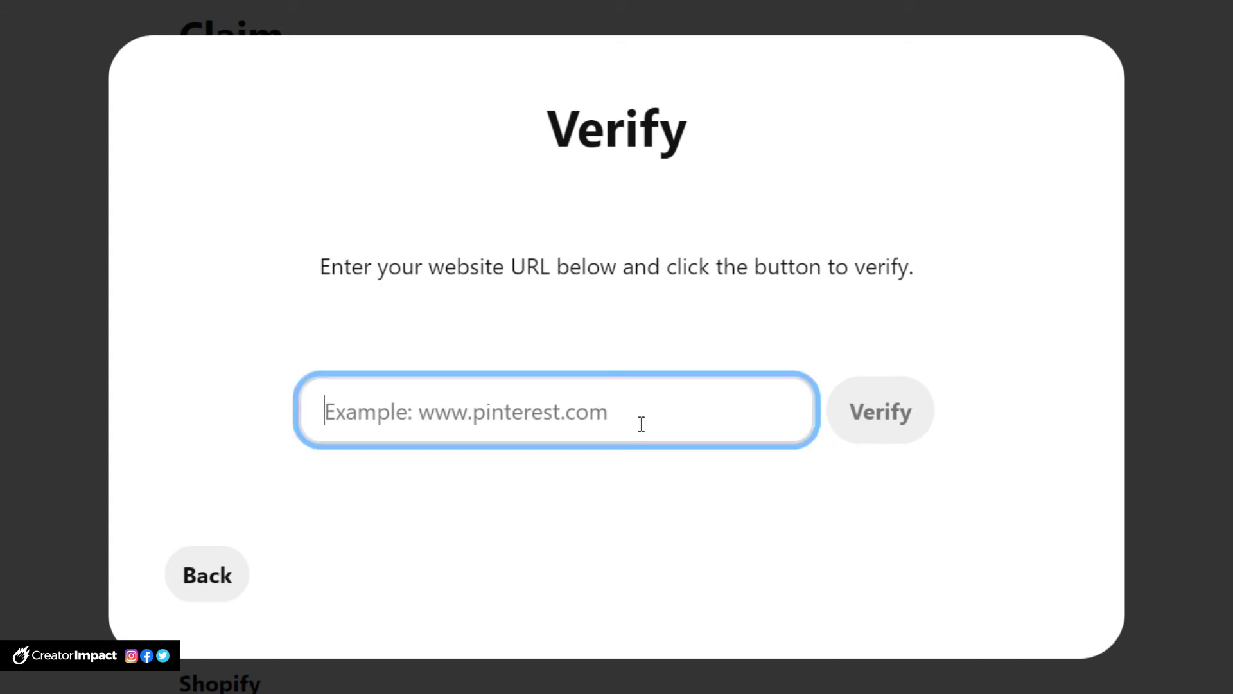
type("https://www.webdesignmaryborough.vom.")
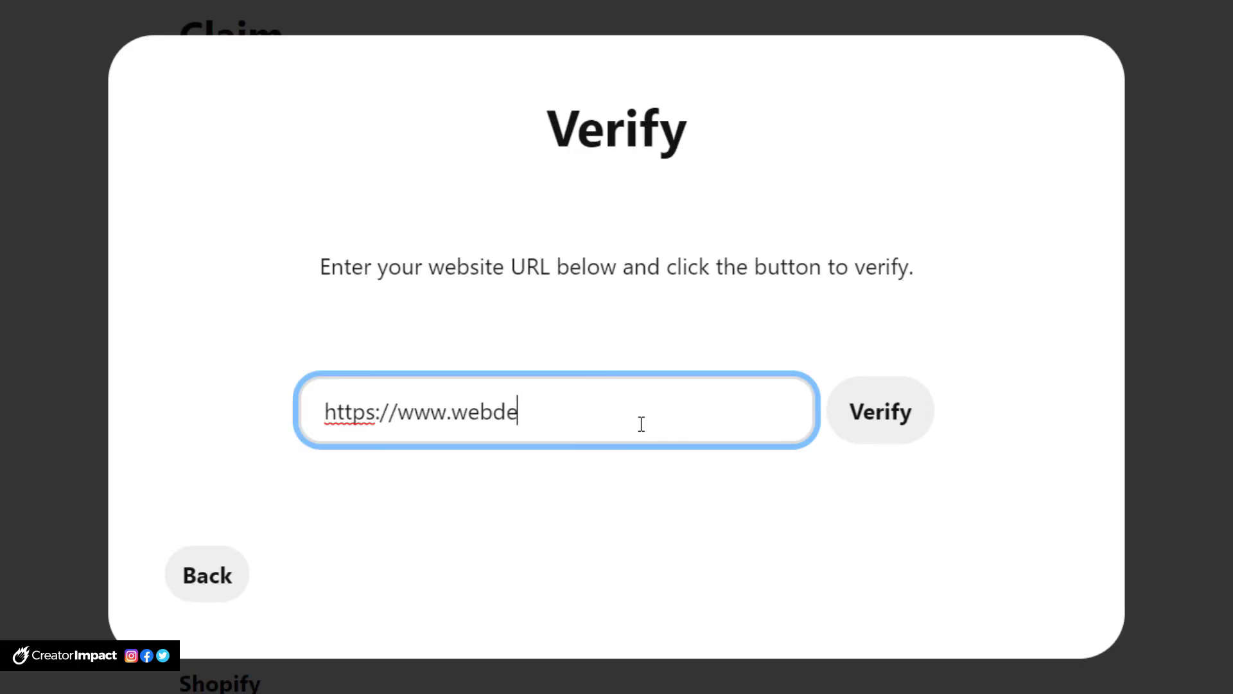
key("BackSpace")
key("BackSpace")
key("BackSpace")
key("BackSpace")
type("com.au")
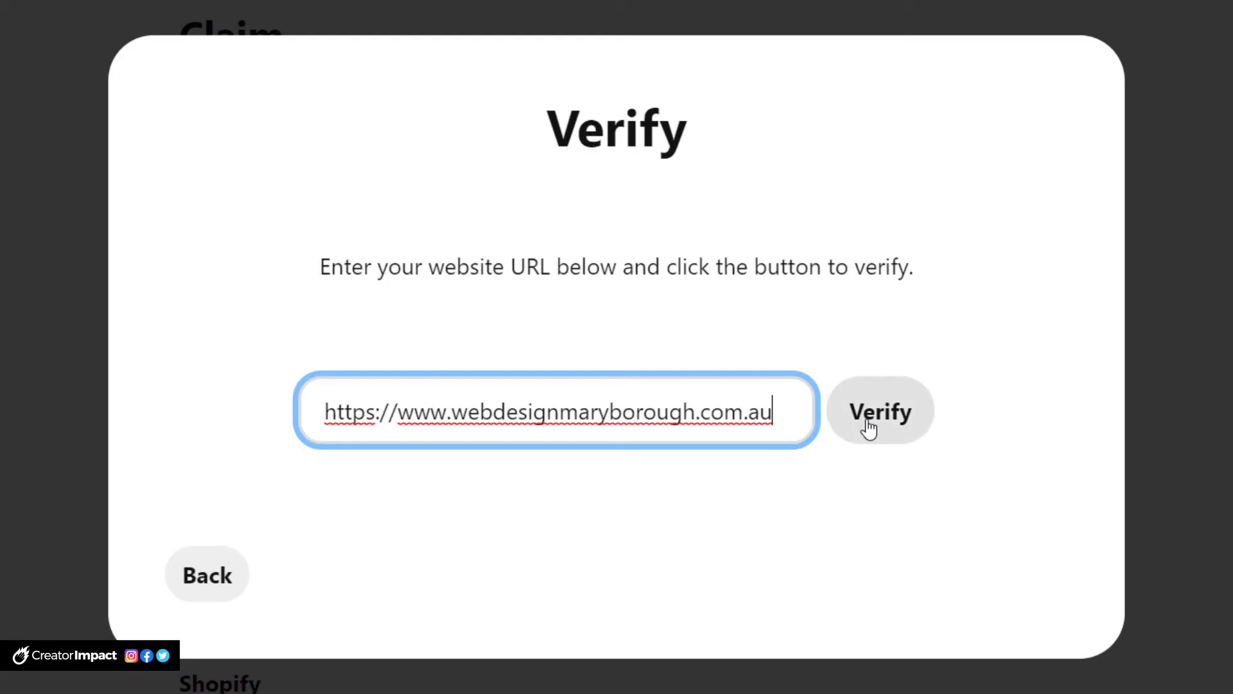
left_click(867, 425)
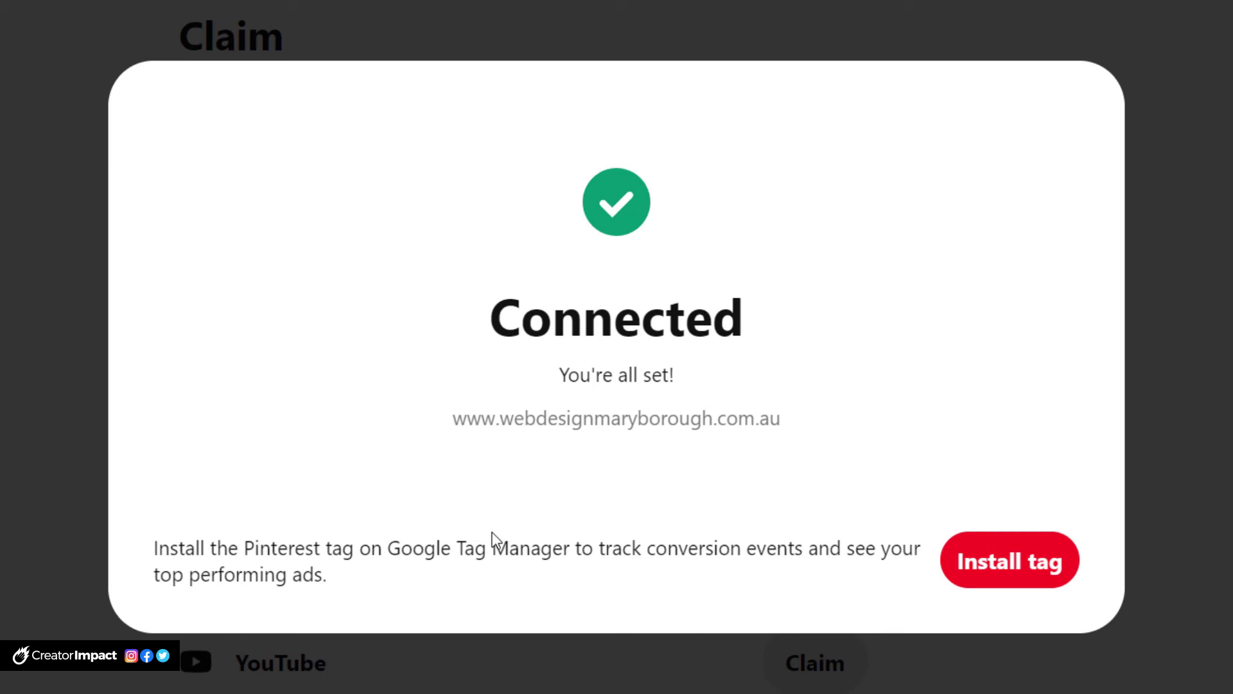
left_click_drag(435, 549, 633, 551)
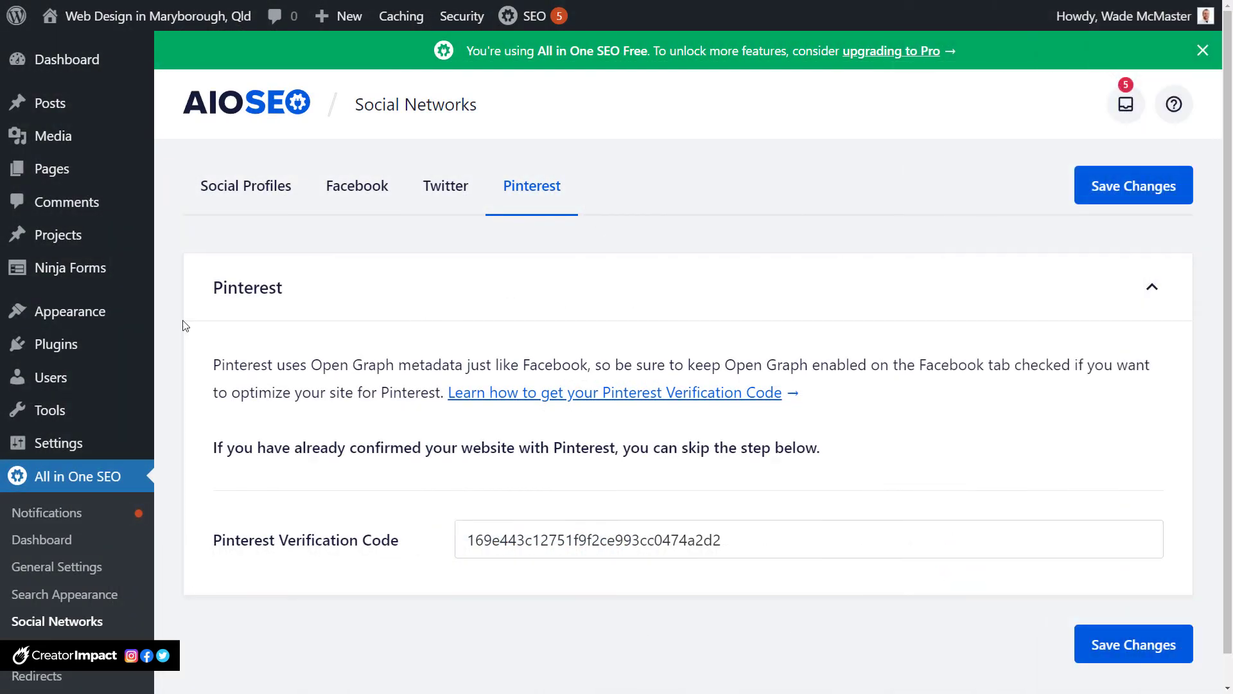
- Open the 'Elements every Maryborough & Fraser Coast Website Needs to Succeed' post and scroll to AIOSEO Settings
mouse_move(48, 103)
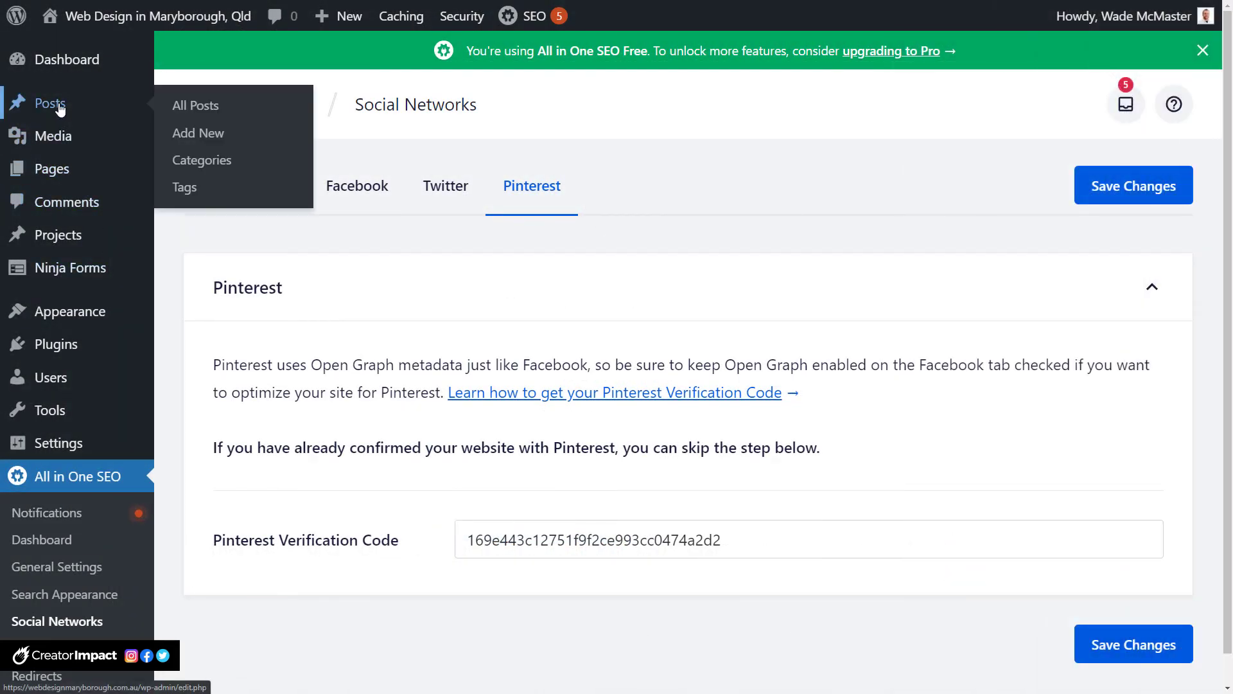
left_click(61, 106)
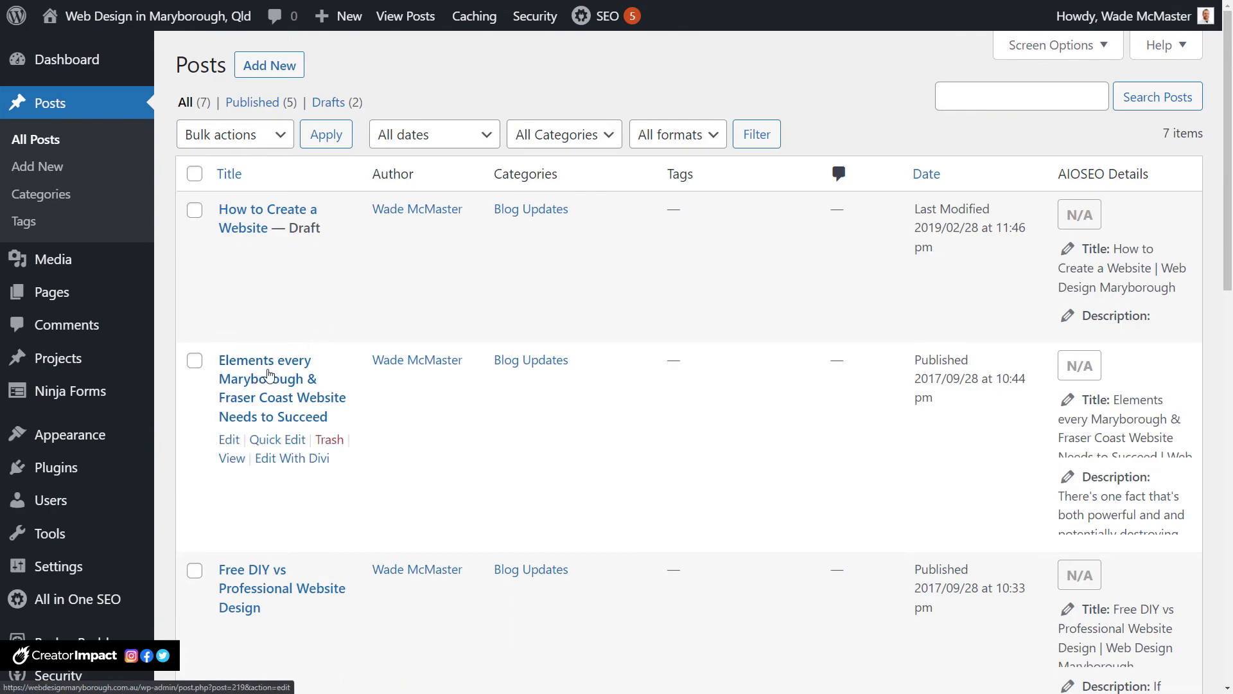
left_click(269, 378)
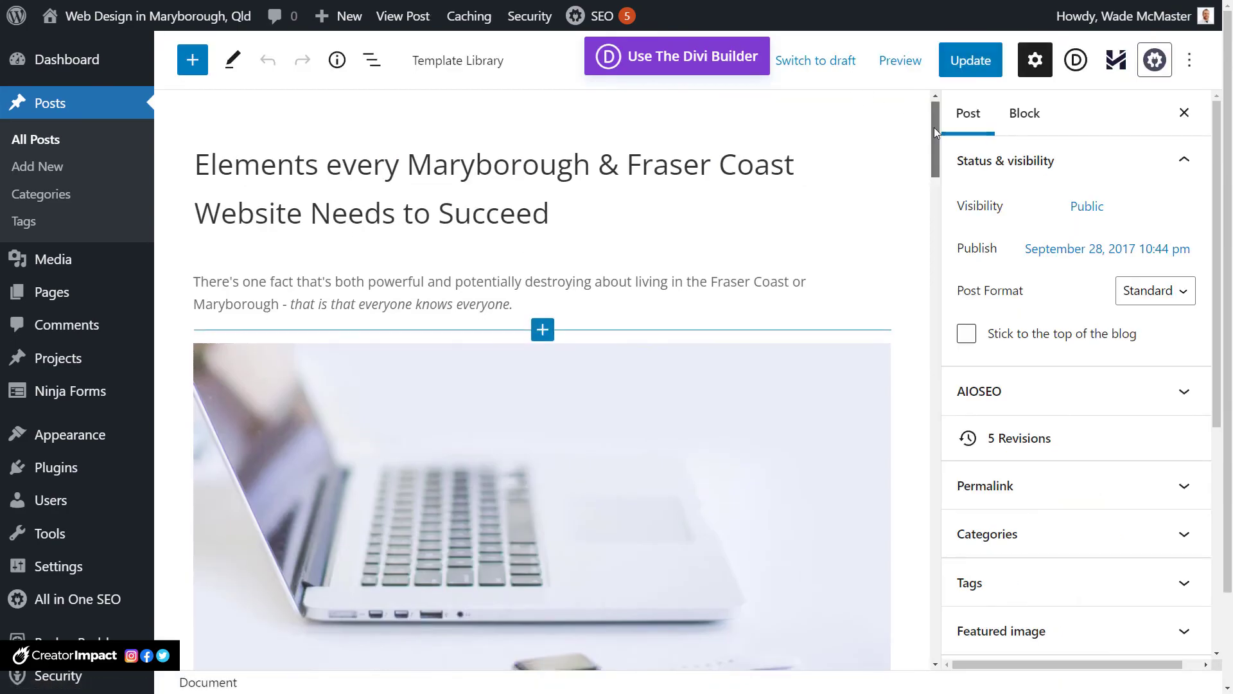
left_click_drag(934, 128, 943, 481)
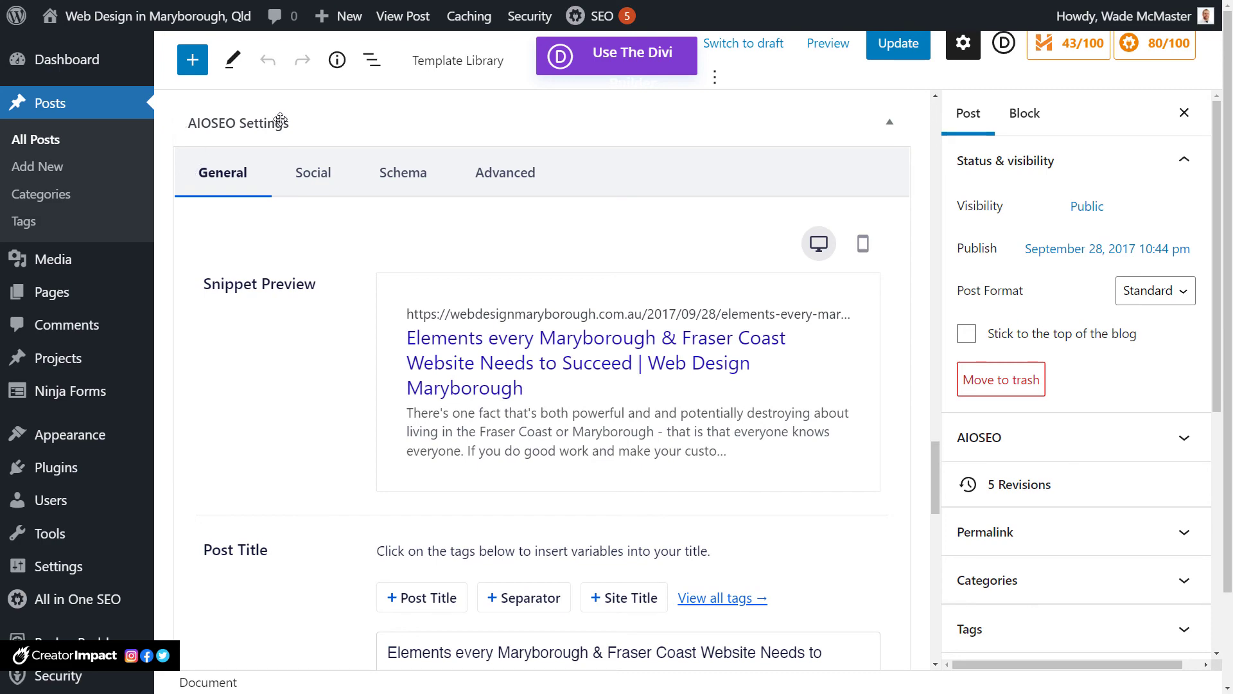
- Show the post's AIOSEO Social settings and review the Facebook title, description and image source options
left_click(314, 179)
scroll(353, 322, "up", 3)
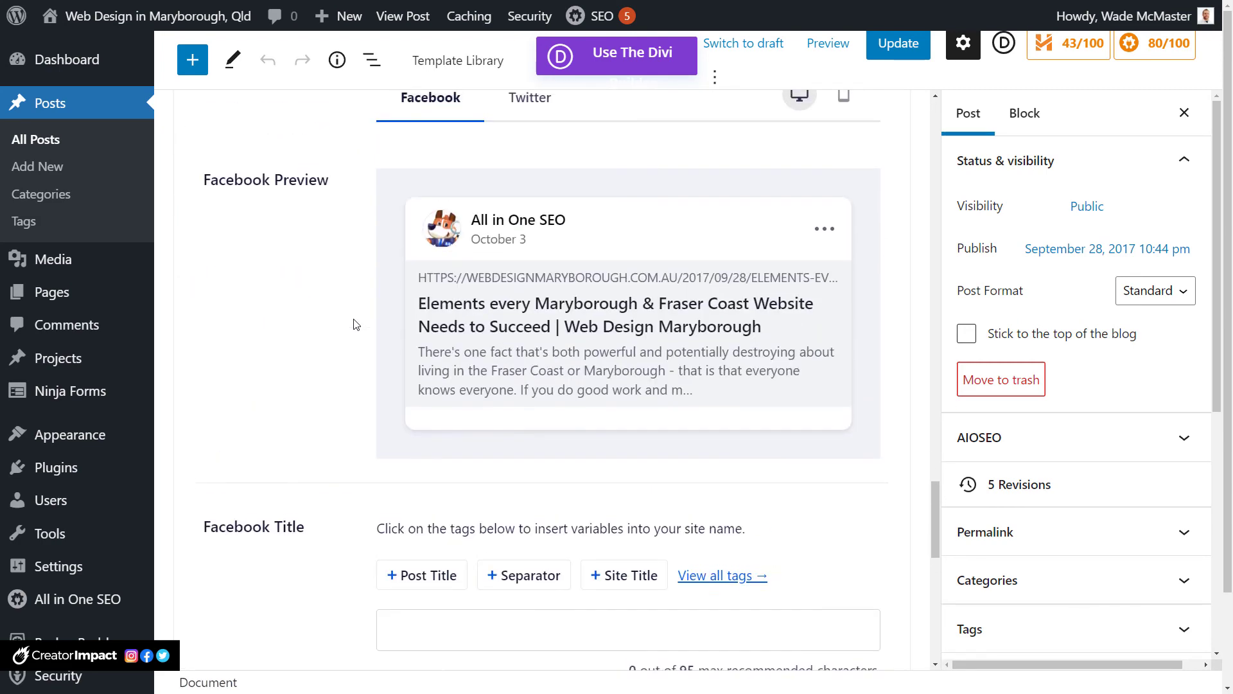
scroll(334, 321, "up", 3)
scroll(260, 217, "down", 3)
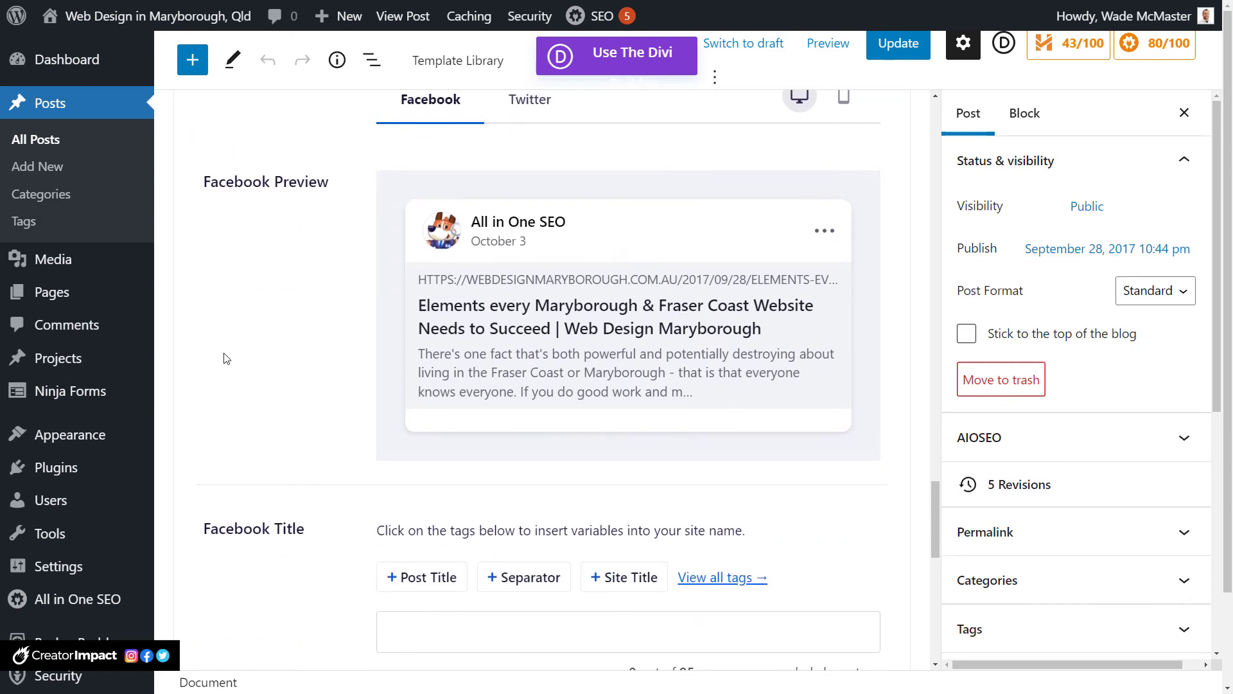
scroll(225, 359, "down", 2)
left_click(432, 499)
scroll(337, 405, "down", 5)
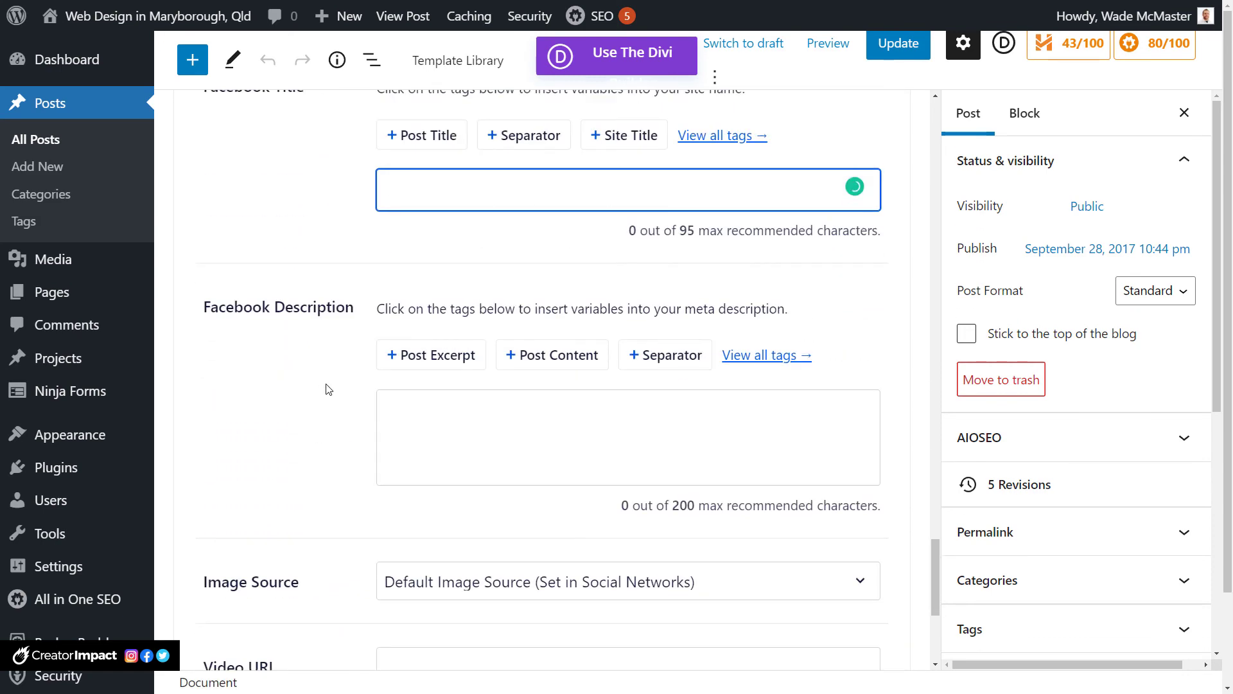
left_click(482, 425)
scroll(412, 350, "down", 4)
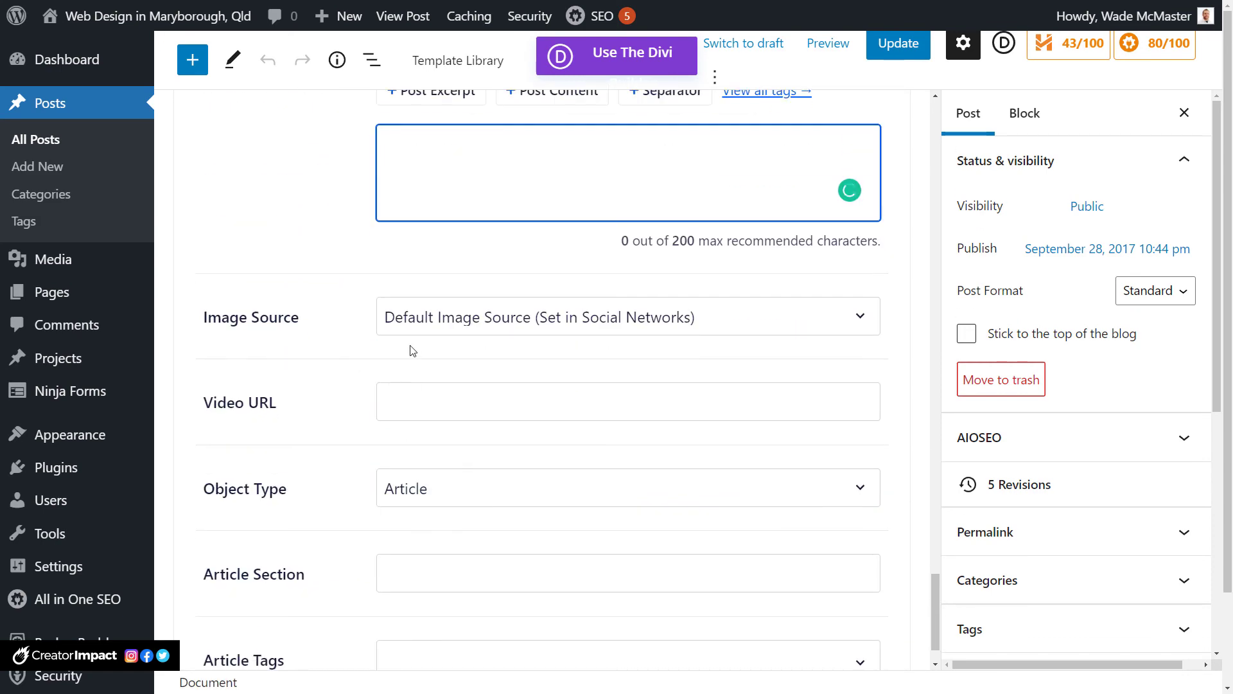
left_click(445, 319)
left_click(325, 284)
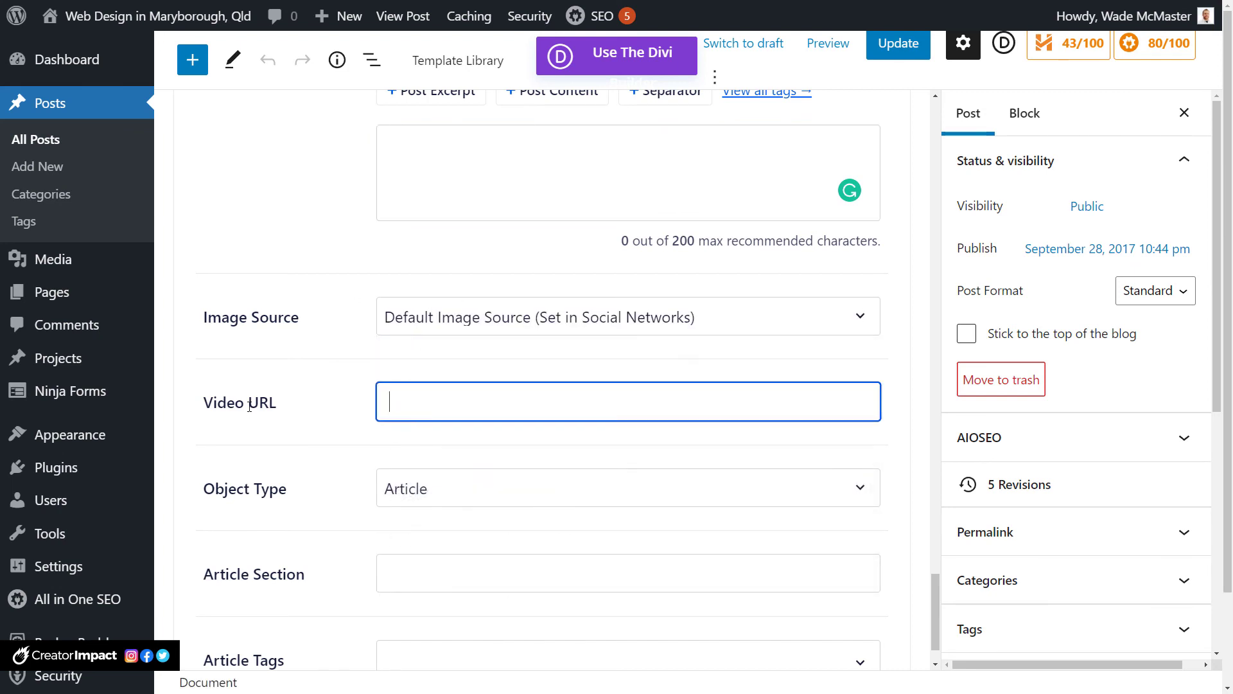
- Set the post's Facebook Image Source to Featured Image
scroll(408, 489, "down", 1)
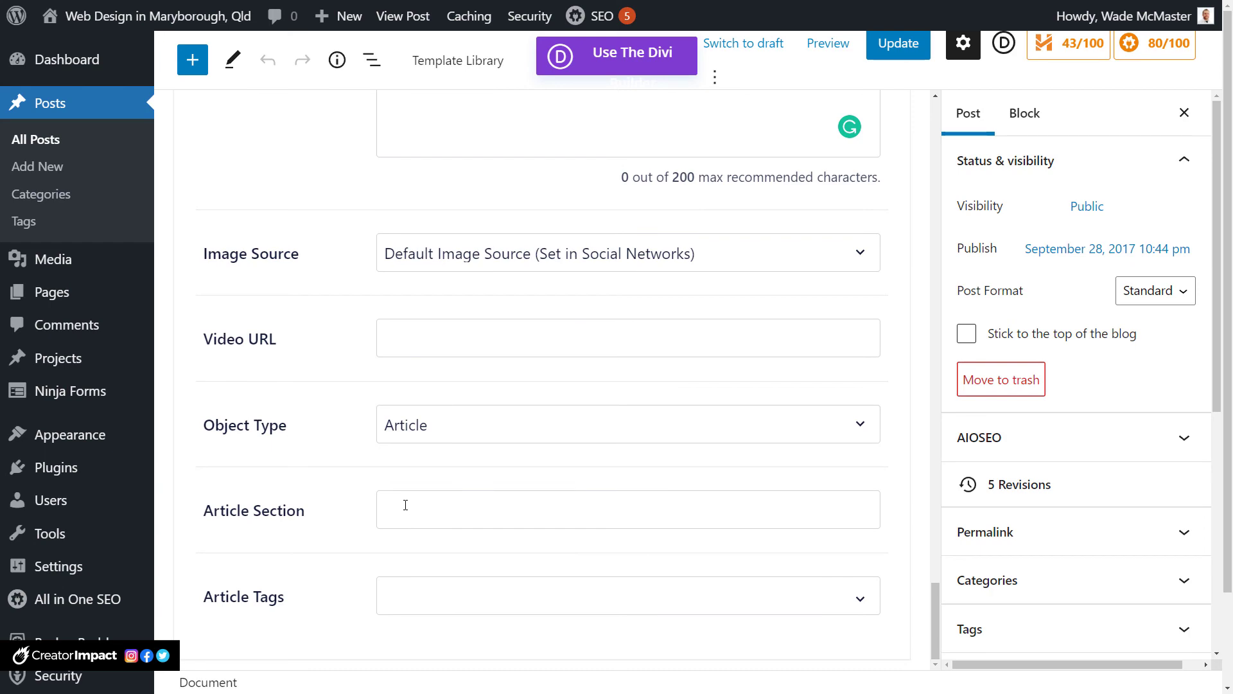
scroll(403, 504, "up", 5)
scroll(402, 501, "down", 2)
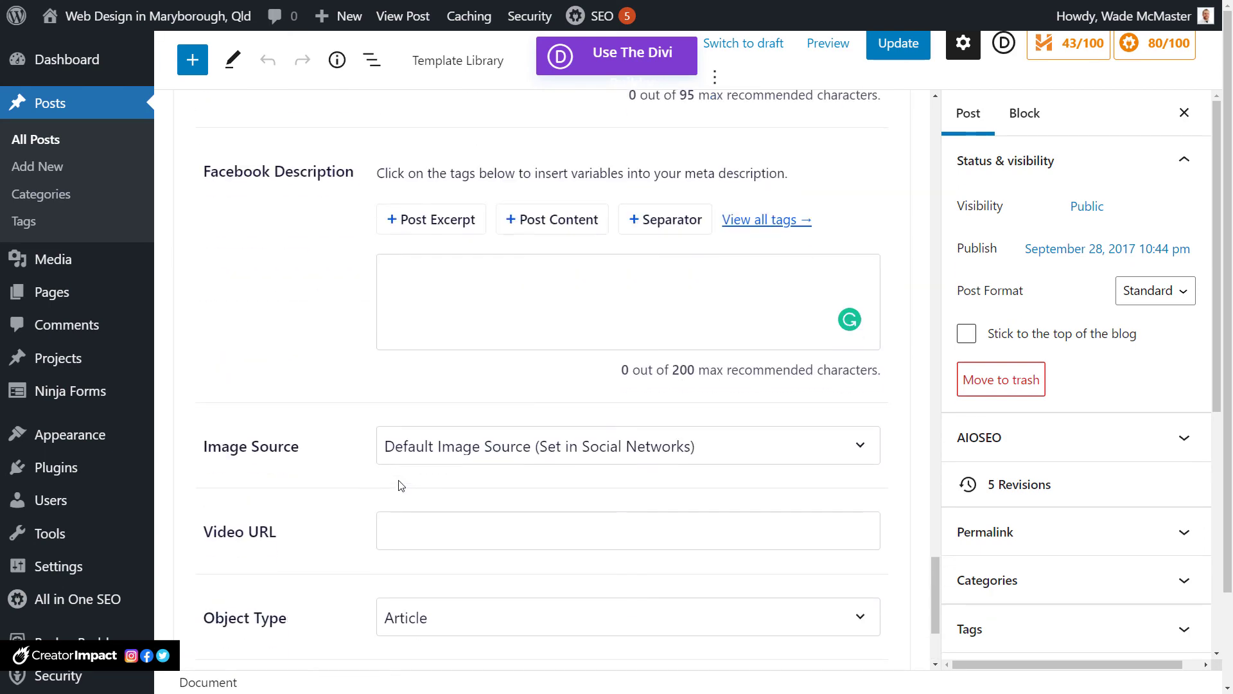
scroll(376, 502, "down", 2)
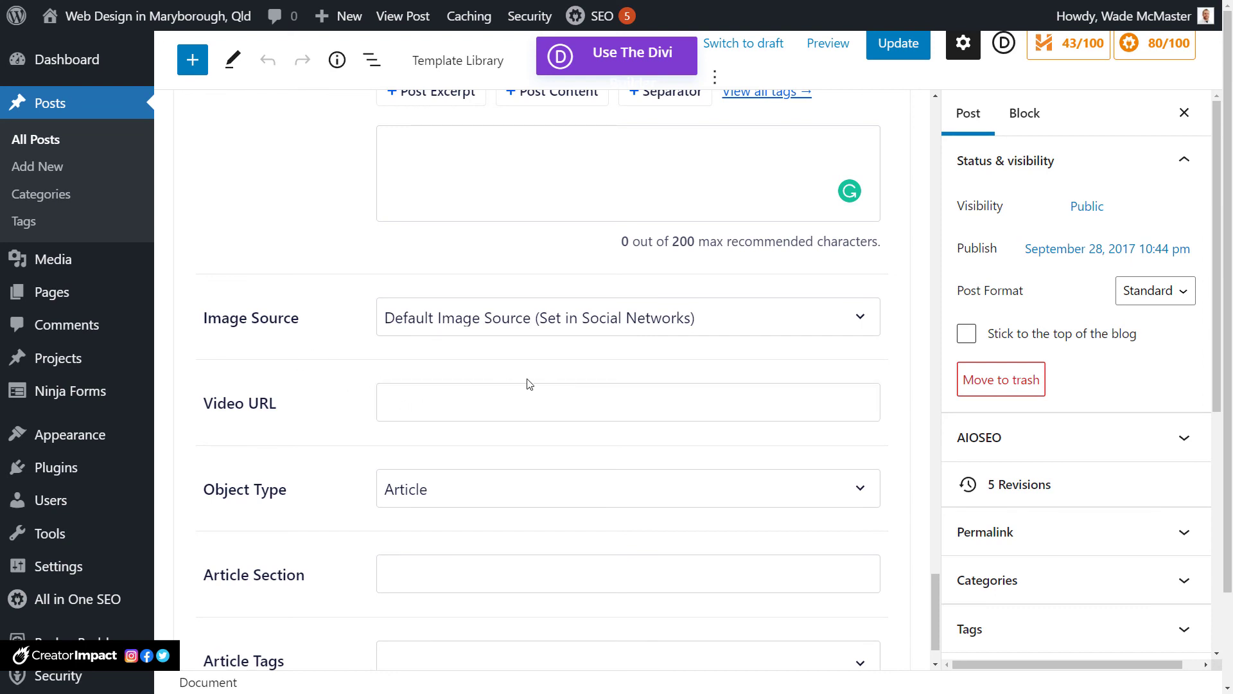
left_click(486, 332)
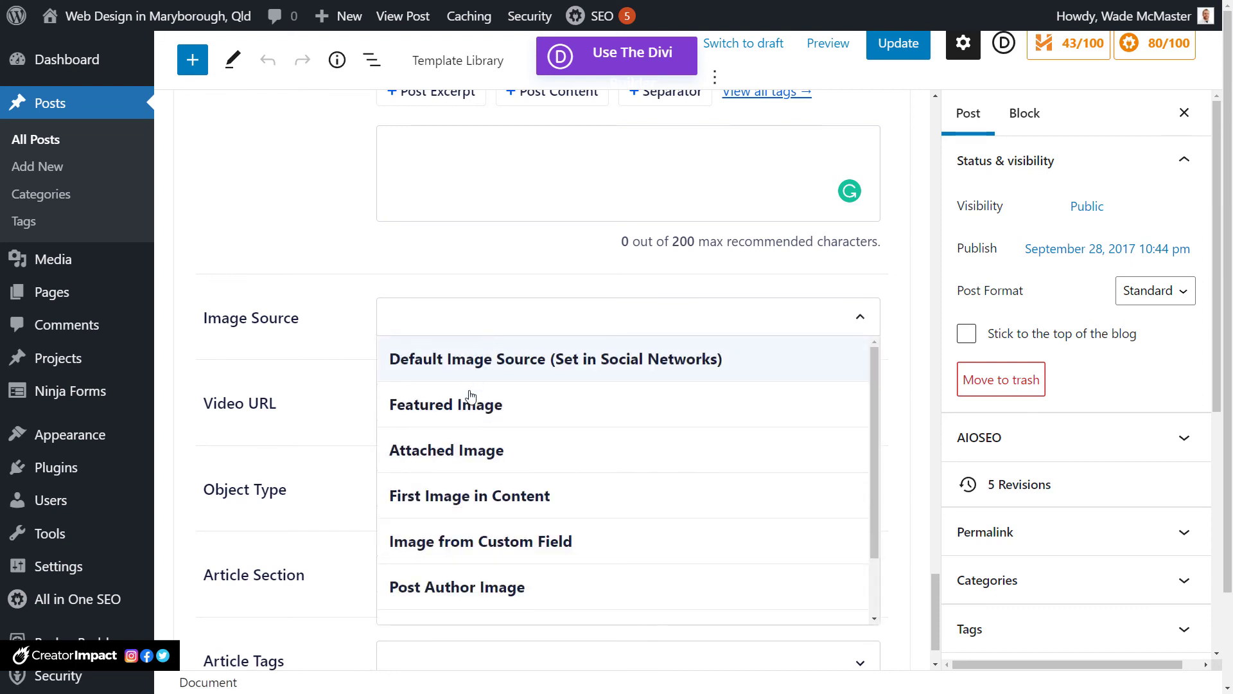
left_click(460, 452)
left_click(469, 327)
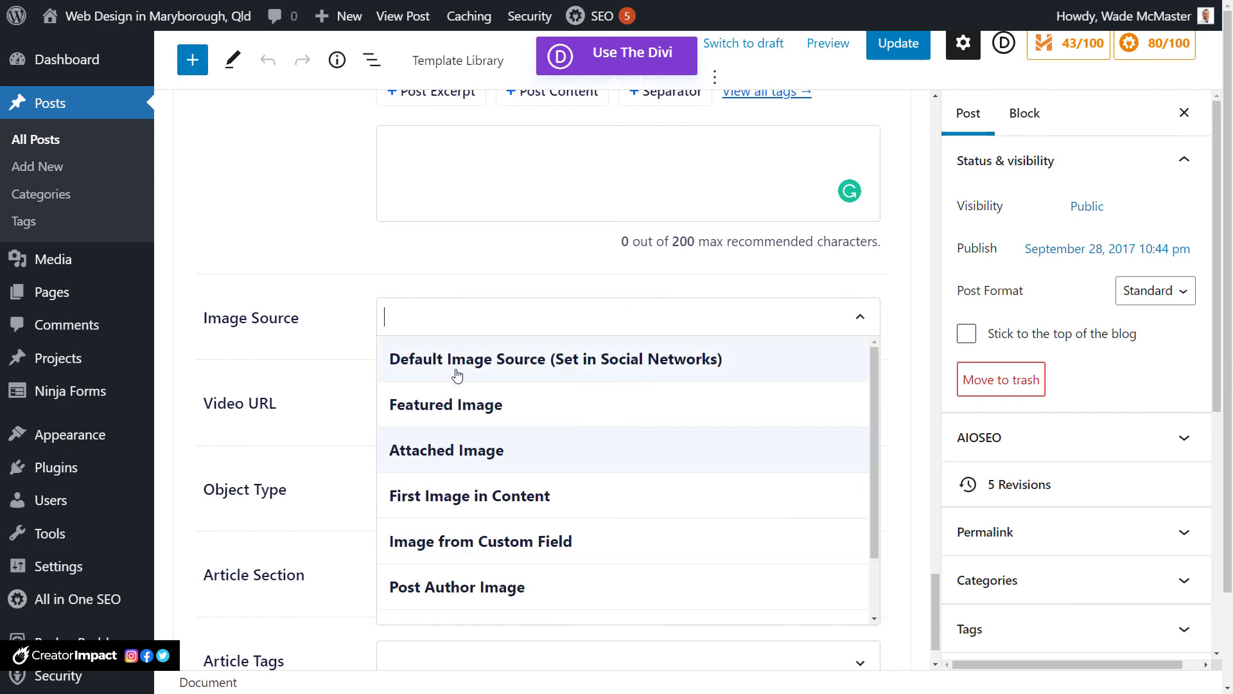
left_click(454, 415)
scroll(341, 460, "up", 13)
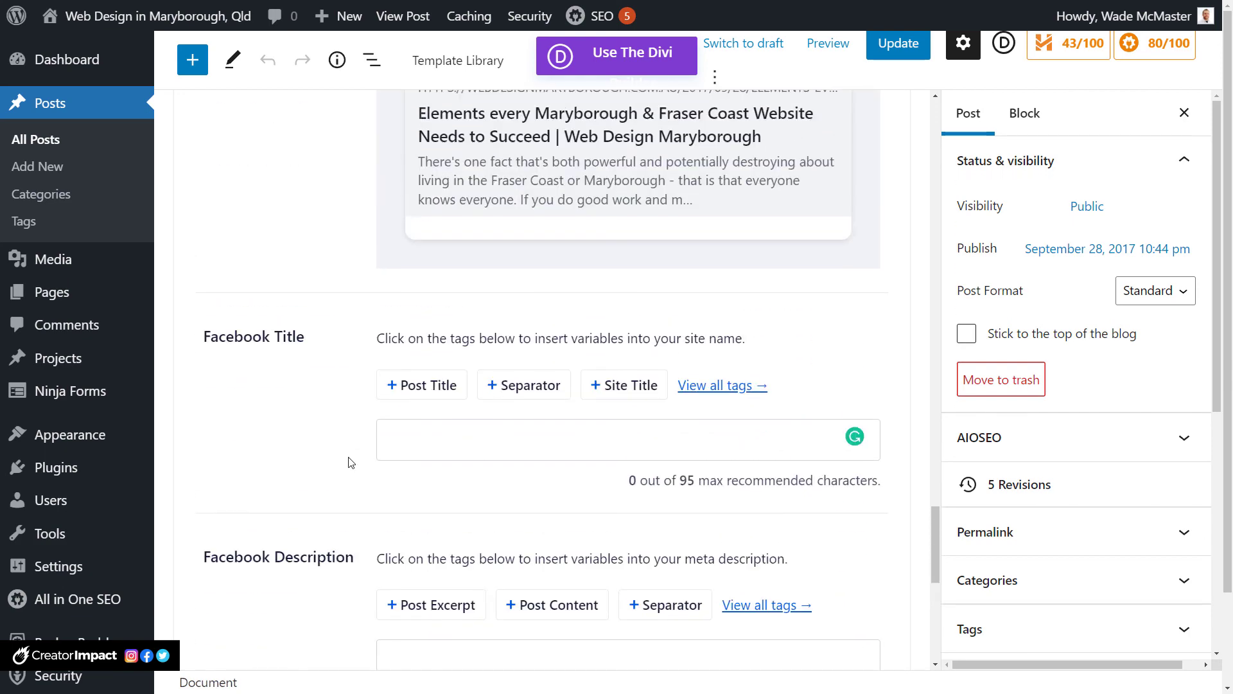
scroll(344, 462, "down", 10)
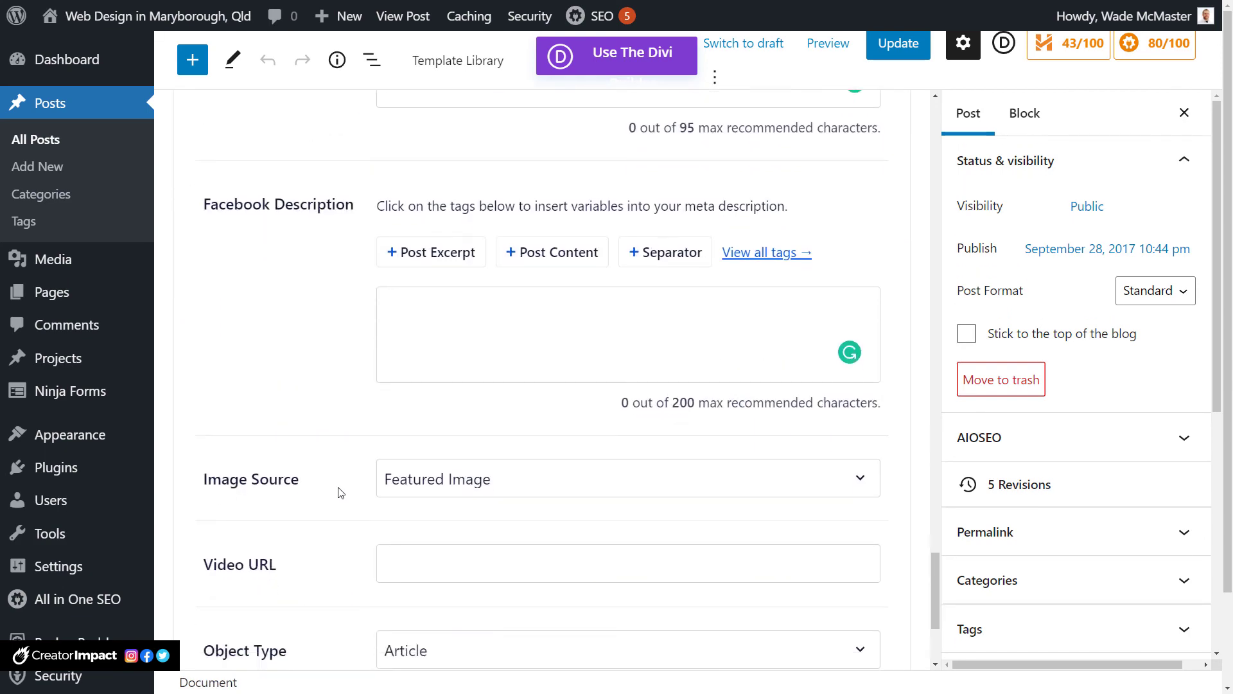
scroll(341, 492, "up", 12)
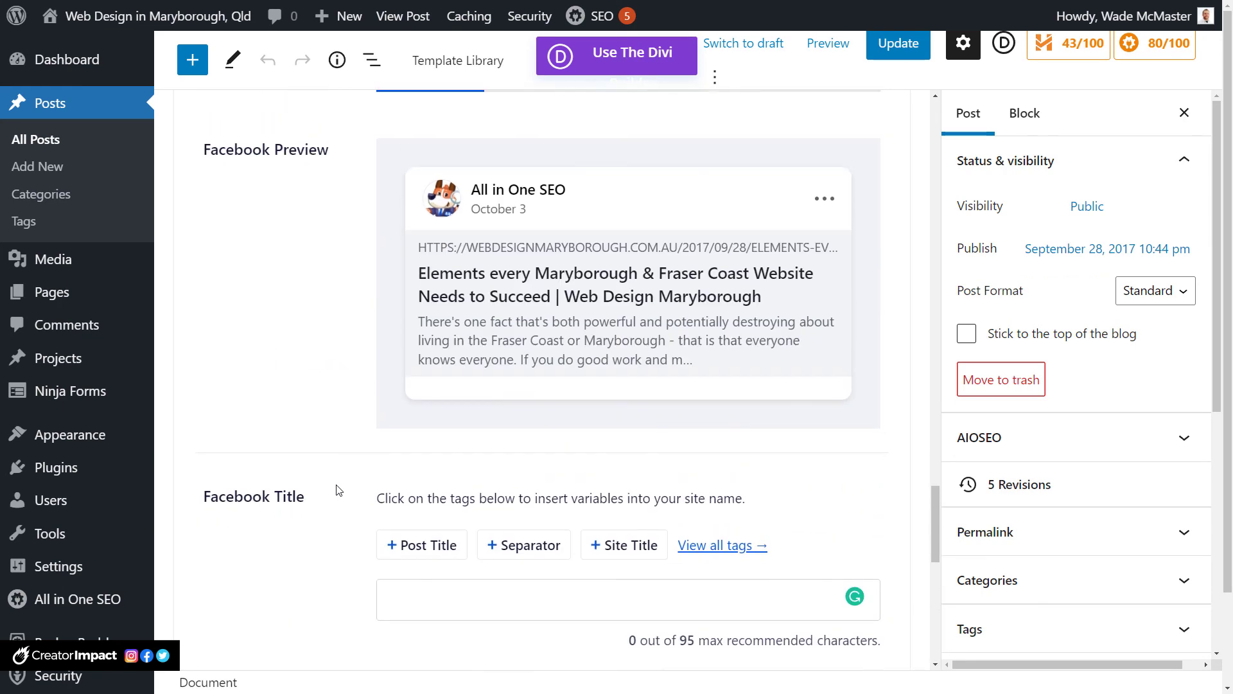
- Look over the post's Schema and Advanced SEO settings, then return to its Social settings
left_click(396, 149)
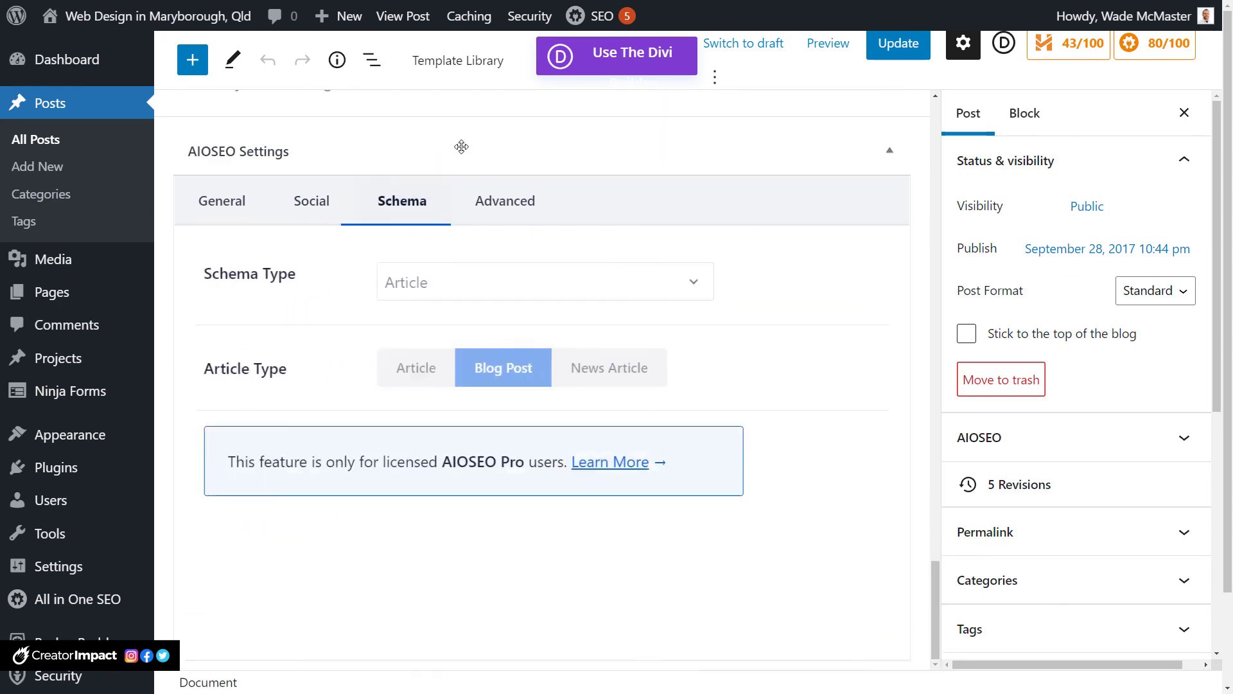
left_click(507, 201)
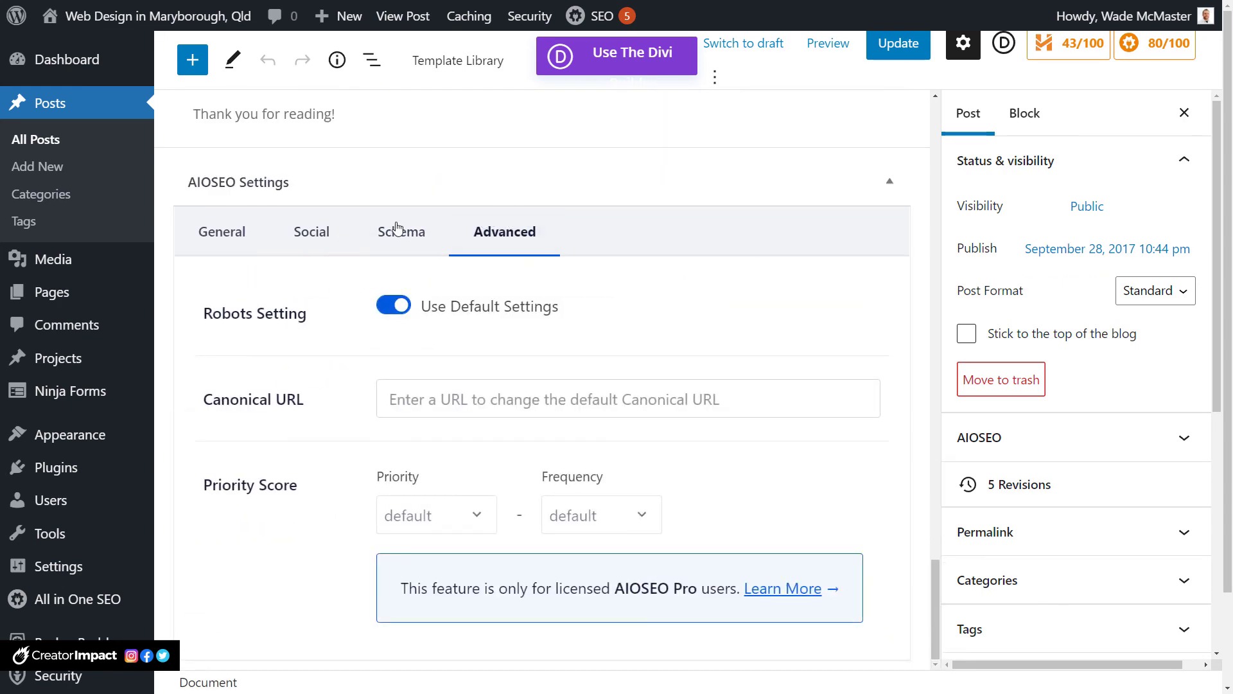
left_click(284, 239)
scroll(414, 341, "down", 4)
scroll(489, 283, "up", 5)
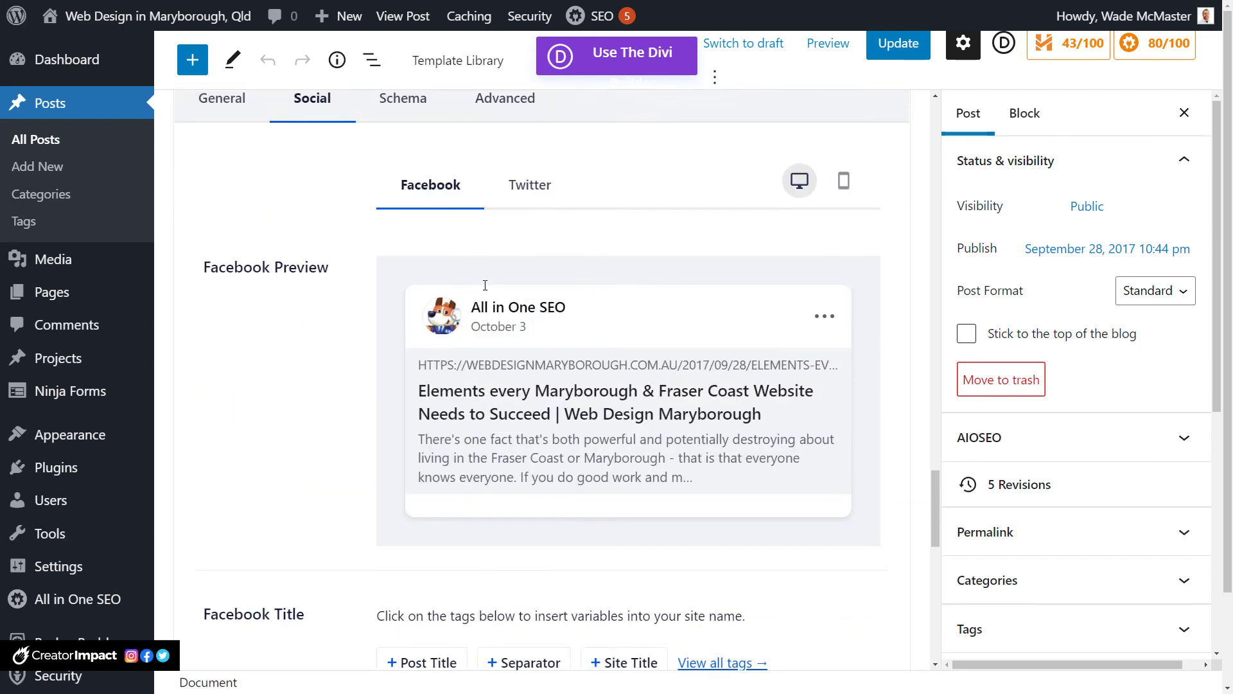
- Show the post's Twitter preview and fields with Summary with Large Image cards
left_click(520, 291)
scroll(552, 385, "down", 5)
scroll(559, 399, "down", 5)
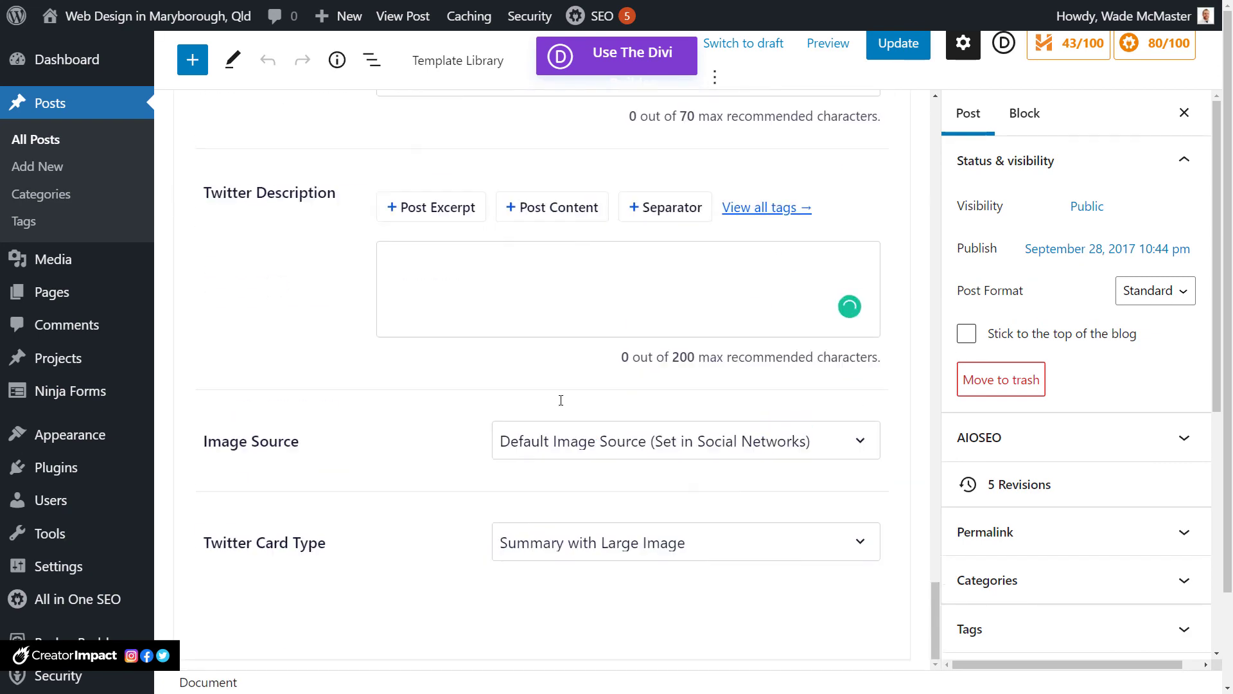
scroll(540, 379, "up", 10)
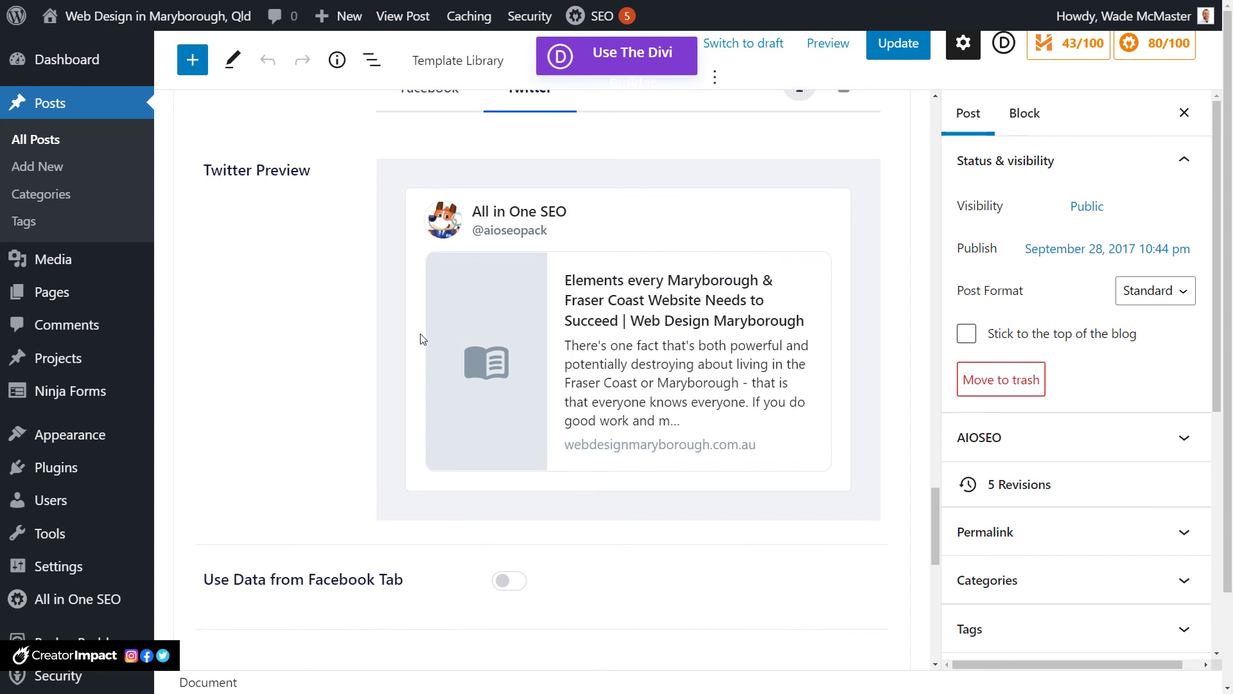